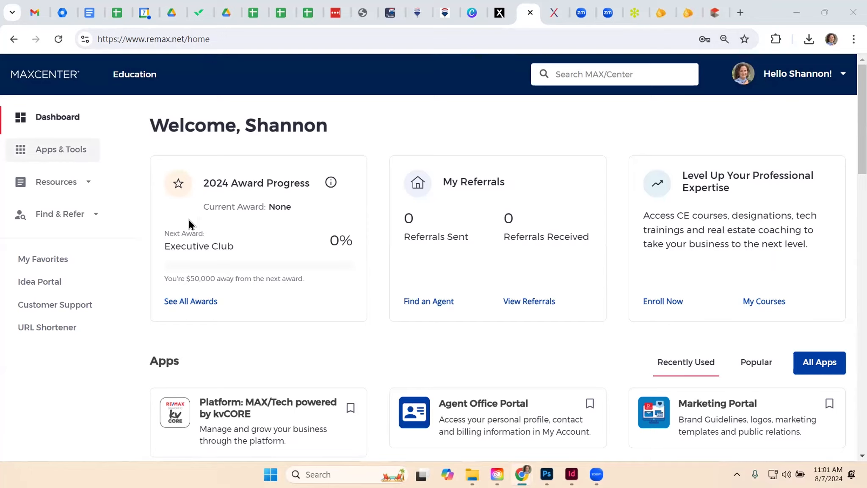
Launch the MAX/Tech kvCORE platform from the MAX/Center dashboard and open its Smart Campaigns page
{"action": "left_click", "coordinate": [240, 389]}
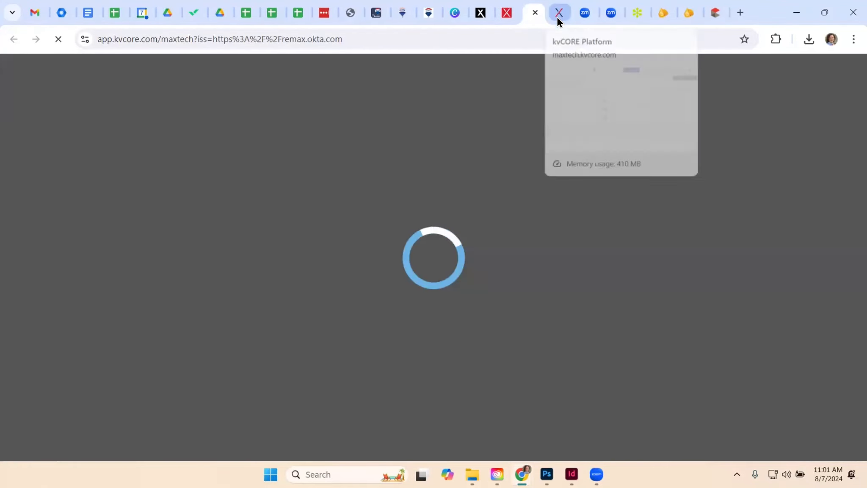
{"action": "left_click", "coordinate": [557, 13]}
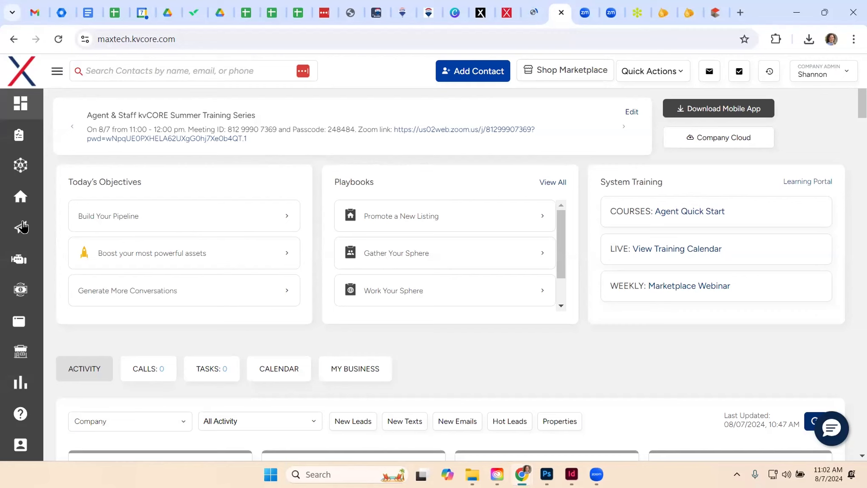
{"action": "mouse_move", "coordinate": [21, 228]}
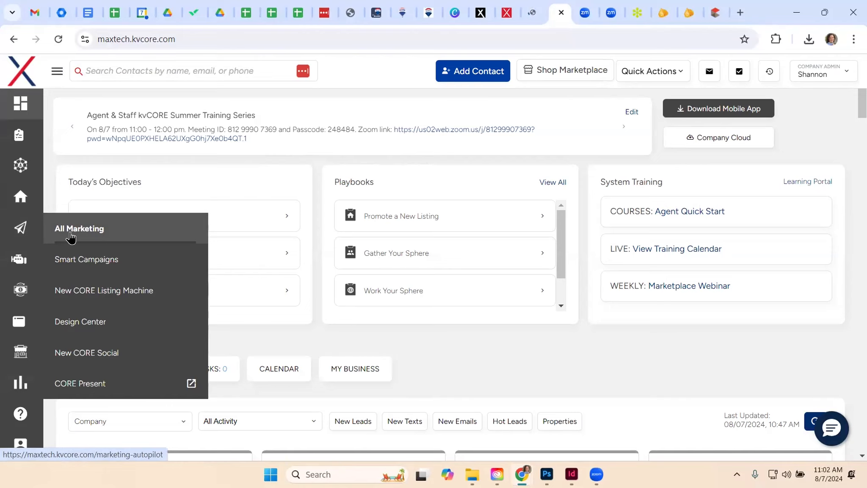
{"action": "left_click", "coordinate": [83, 268]}
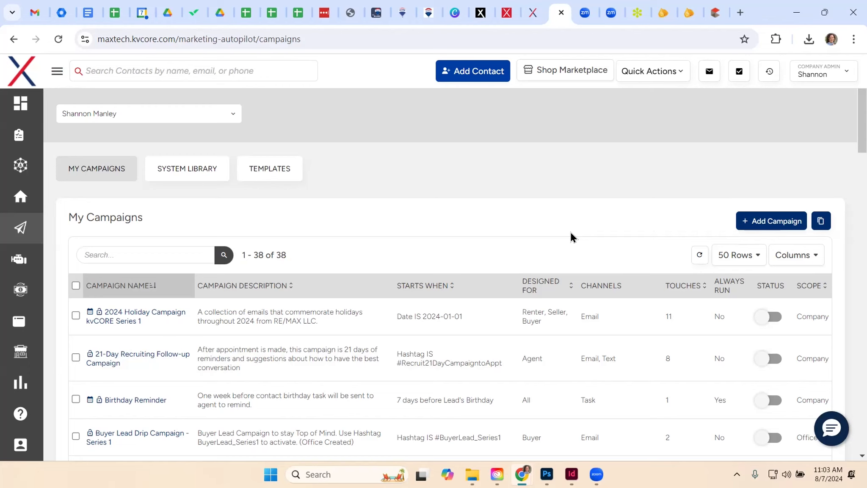
Look over the My Campaigns list and the columns that describe each campaign
{"action": "scroll", "coordinate": [572, 234], "scroll_direction": "down", "scroll_amount": 3}
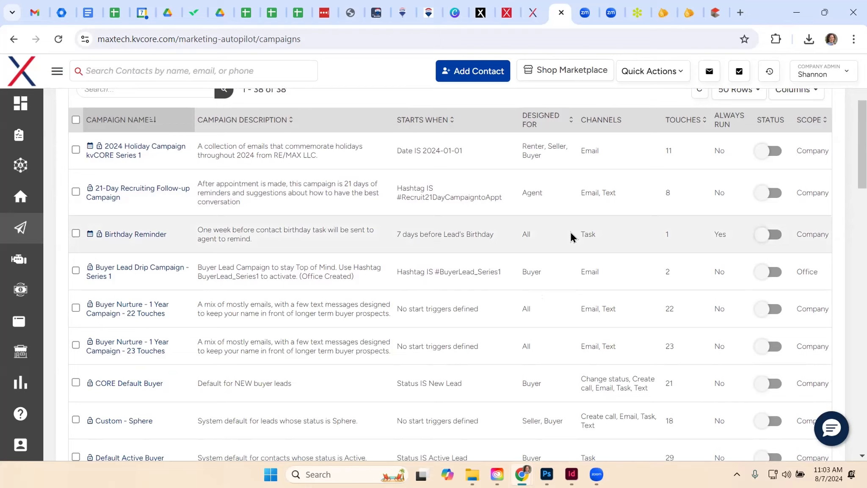
{"action": "scroll", "coordinate": [570, 234], "scroll_direction": "up", "scroll_amount": 2}
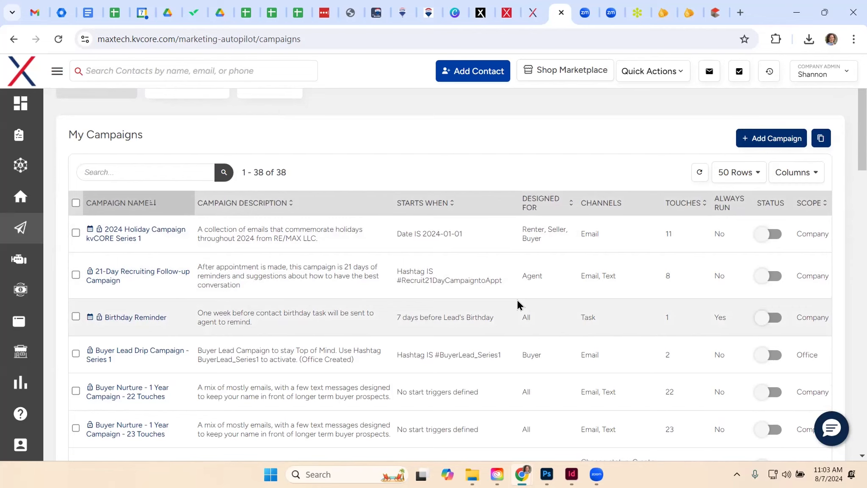
{"action": "scroll", "coordinate": [517, 299], "scroll_direction": "up", "scroll_amount": 2}
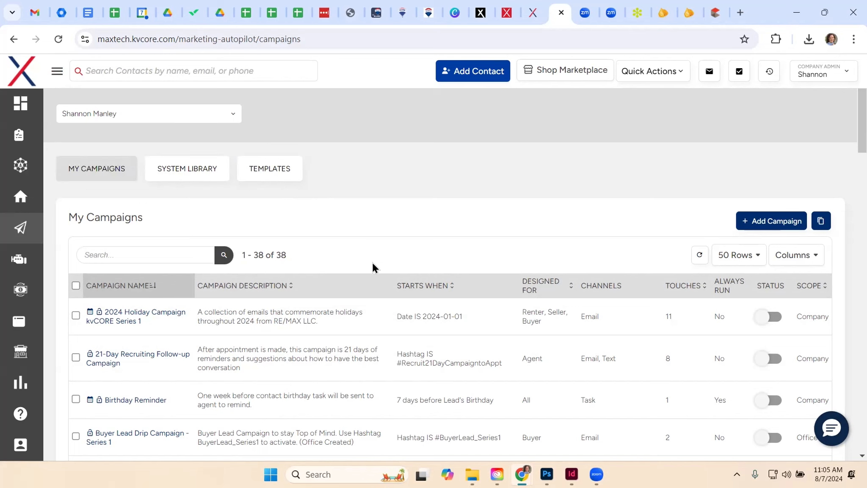
{"action": "scroll", "coordinate": [406, 280], "scroll_direction": "down", "scroll_amount": 2}
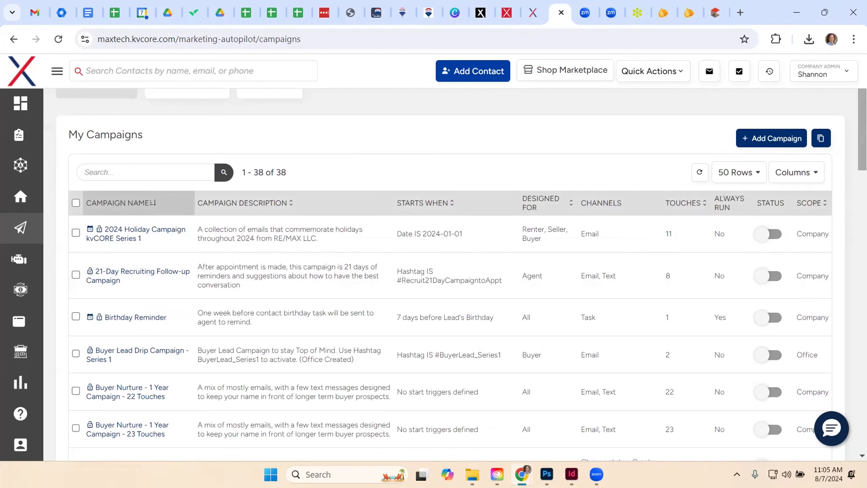
{"action": "scroll", "coordinate": [448, 275], "scroll_direction": "down", "scroll_amount": 4}
{"action": "scroll", "coordinate": [449, 275], "scroll_direction": "up", "scroll_amount": 2}
{"action": "scroll", "coordinate": [390, 217], "scroll_direction": "up", "scroll_amount": 1}
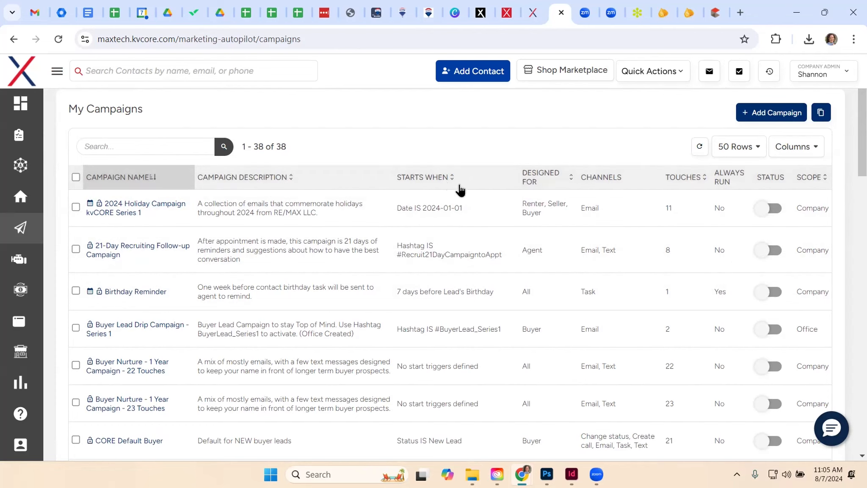
Examine the Starts When triggers of the 2024 Holiday, 21-Day Recruiting Follow-up and Birthday Reminder campaigns
{"action": "left_click_drag", "start_coordinate": [401, 207], "coordinate": [451, 208]}
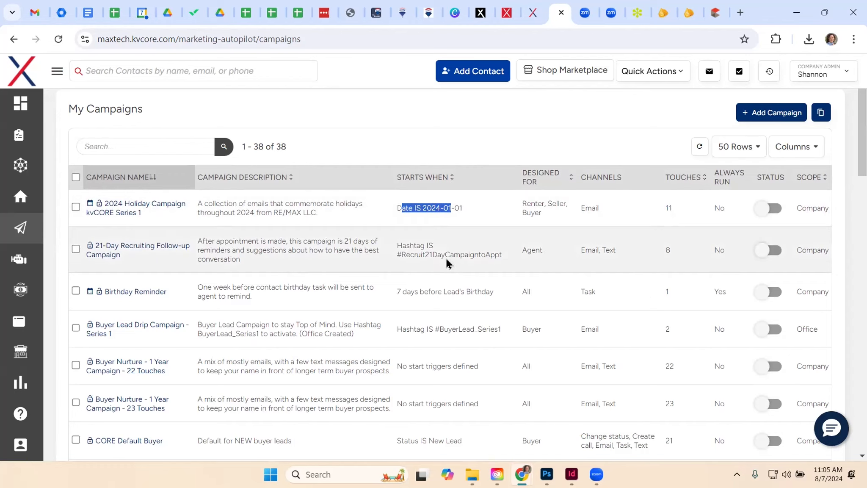
{"action": "left_click", "coordinate": [424, 264]}
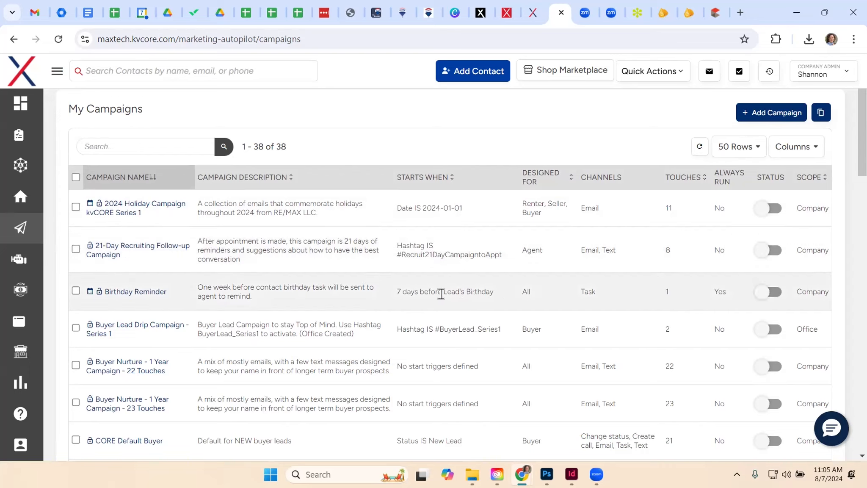
{"action": "left_click_drag", "start_coordinate": [410, 292], "coordinate": [441, 291]}
{"action": "left_click", "coordinate": [451, 297]}
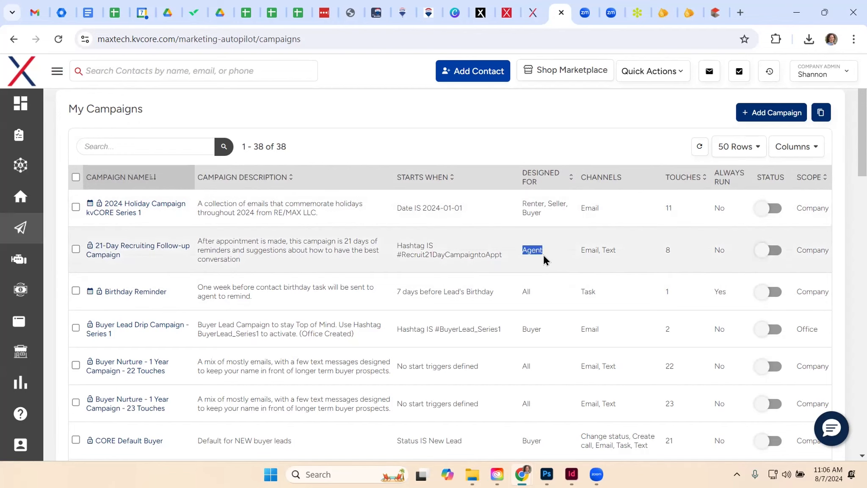
Review the Designed For audiences and the Channels used by the first three campaigns
{"action": "left_click_drag", "start_coordinate": [523, 291], "coordinate": [532, 296]}
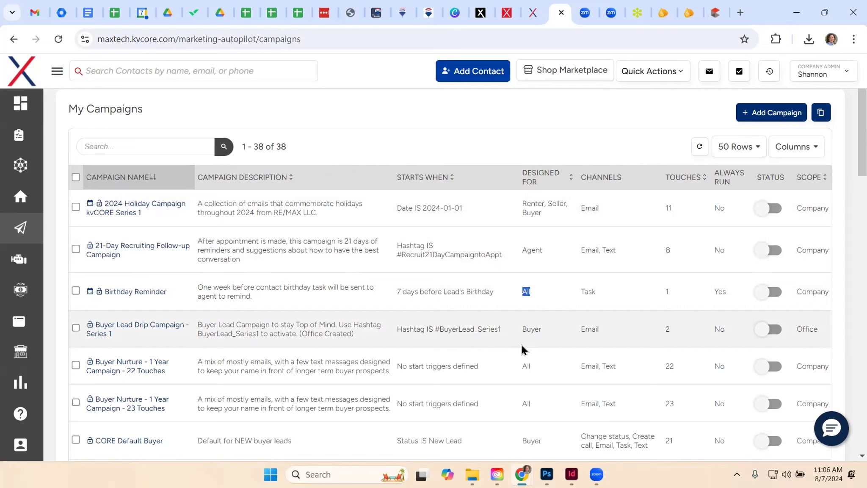
{"action": "left_click", "coordinate": [600, 178]}
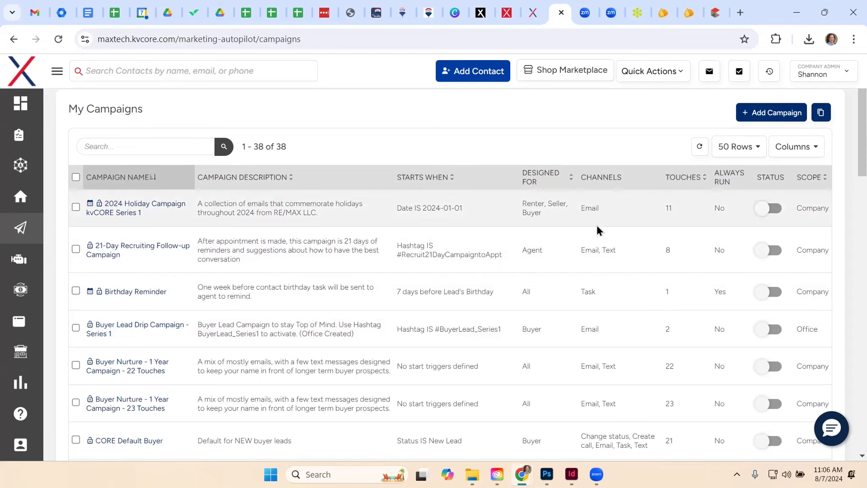
{"action": "left_click_drag", "start_coordinate": [582, 207], "coordinate": [603, 212]}
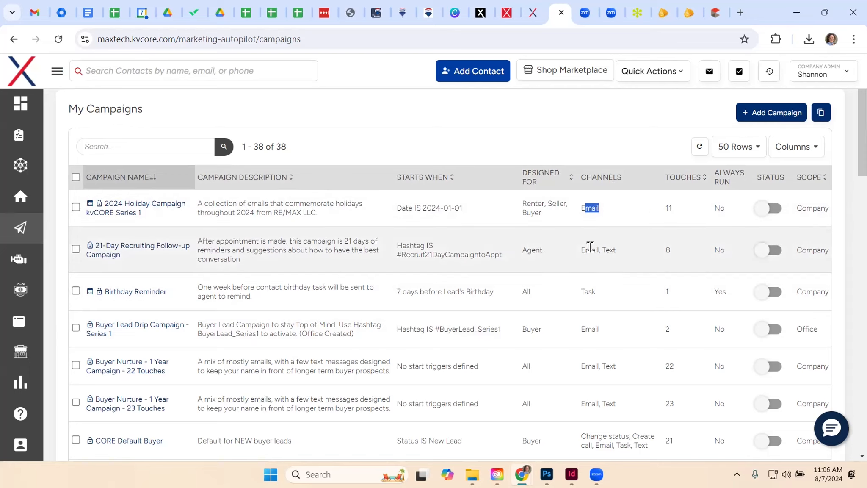
{"action": "left_click_drag", "start_coordinate": [579, 250], "coordinate": [615, 255]}
{"action": "left_click_drag", "start_coordinate": [579, 292], "coordinate": [589, 293]}
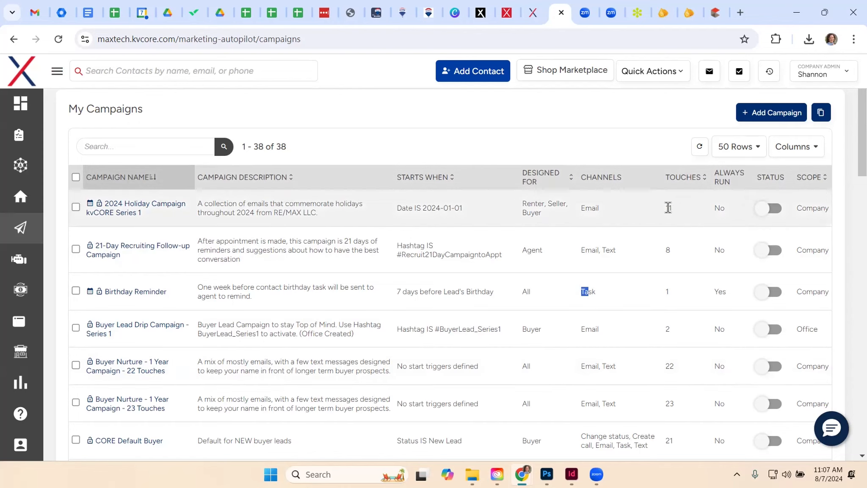
Check the Touches of the first campaigns and examine the Always Run column
{"action": "left_click_drag", "start_coordinate": [667, 208], "coordinate": [673, 208]}
{"action": "left_click", "coordinate": [674, 250]}
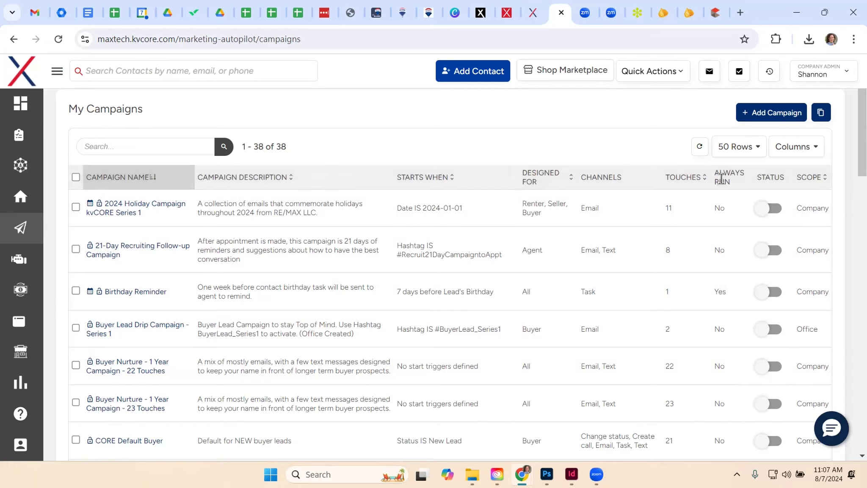
{"action": "left_click_drag", "start_coordinate": [715, 172], "coordinate": [736, 174]}
{"action": "left_click", "coordinate": [725, 179]}
{"action": "left_click", "coordinate": [727, 174]}
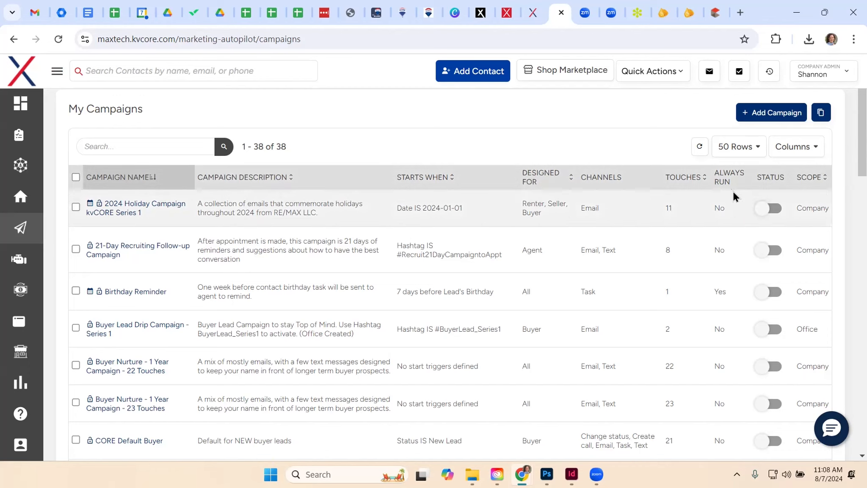
{"action": "left_click_drag", "start_coordinate": [712, 173], "coordinate": [730, 181]}
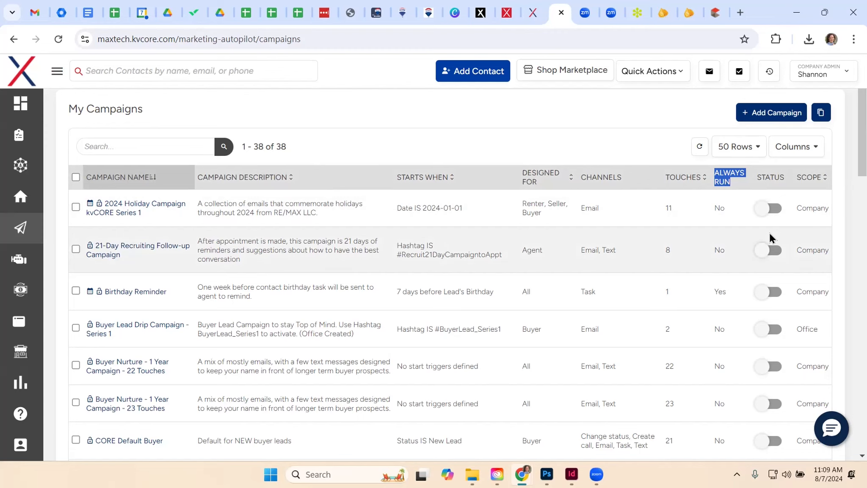
Browse the campaign list from the buyer campaigns through the system defaults to the RE/MAX campaigns, comparing triggers and statuses
{"action": "scroll", "coordinate": [635, 249], "scroll_direction": "down", "scroll_amount": 4}
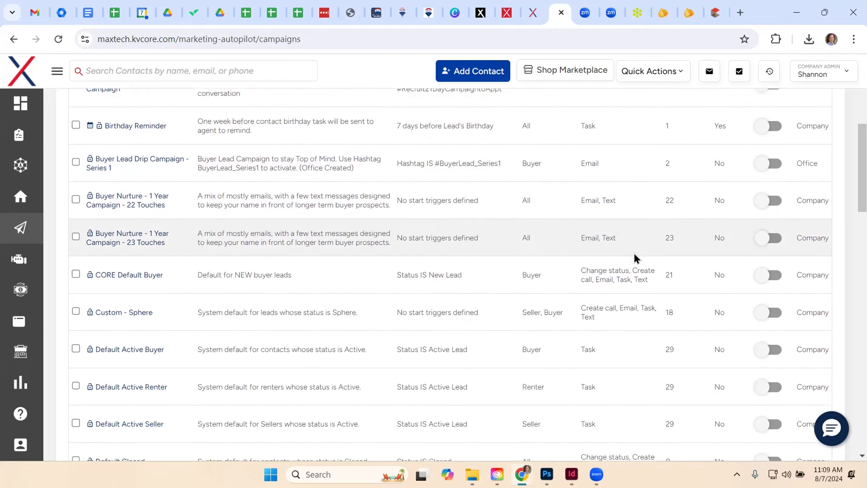
{"action": "scroll", "coordinate": [553, 307], "scroll_direction": "down", "scroll_amount": 2}
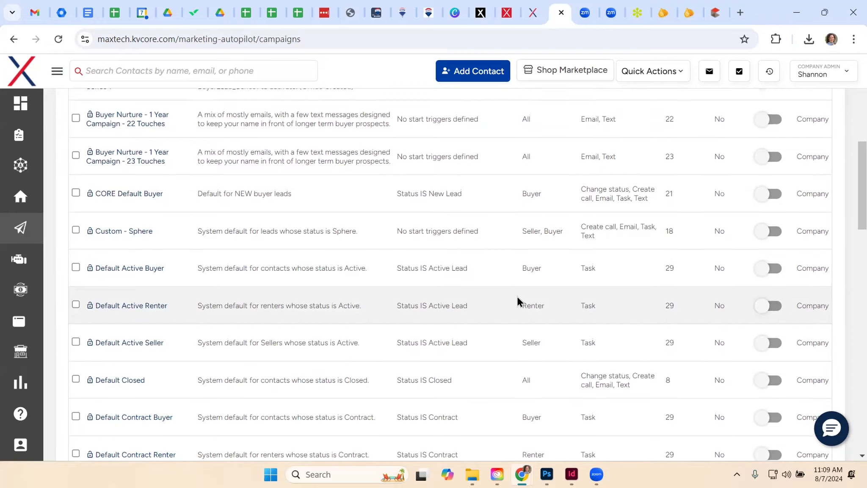
{"action": "scroll", "coordinate": [517, 296], "scroll_direction": "up", "scroll_amount": 4}
{"action": "scroll", "coordinate": [517, 295], "scroll_direction": "up", "scroll_amount": 2}
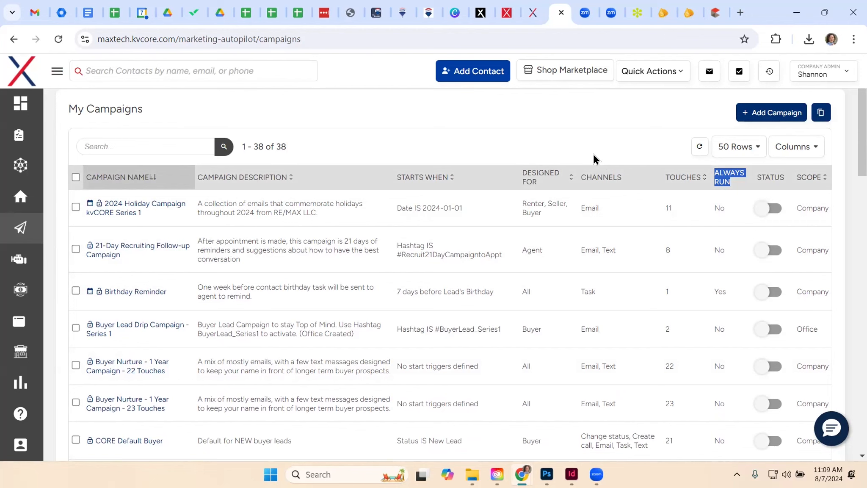
{"action": "scroll", "coordinate": [434, 344], "scroll_direction": "down", "scroll_amount": 1}
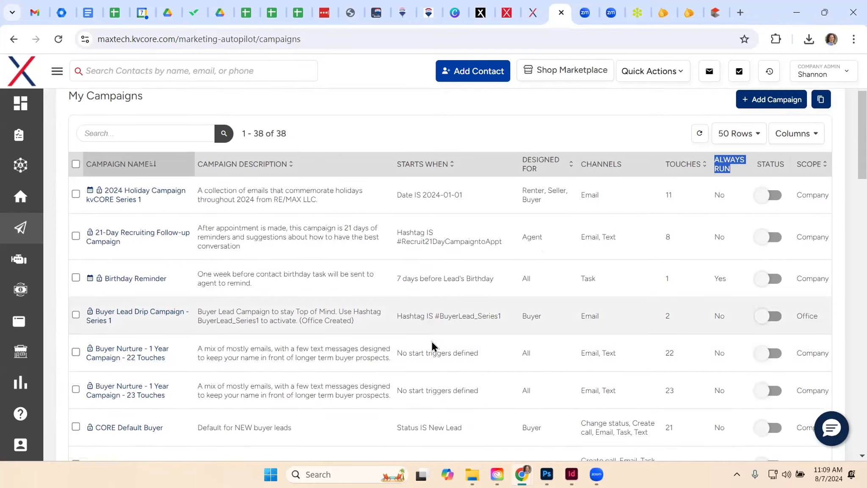
{"action": "scroll", "coordinate": [430, 341], "scroll_direction": "down", "scroll_amount": 5}
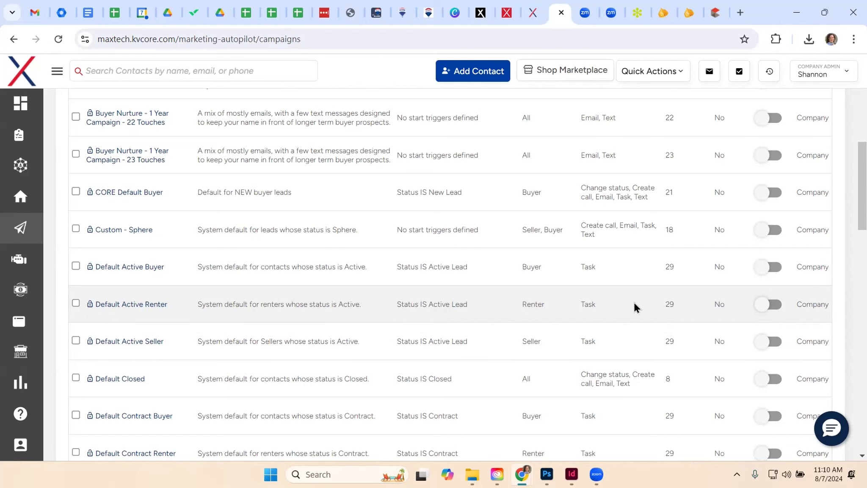
{"action": "scroll", "coordinate": [615, 296], "scroll_direction": "down", "scroll_amount": 2}
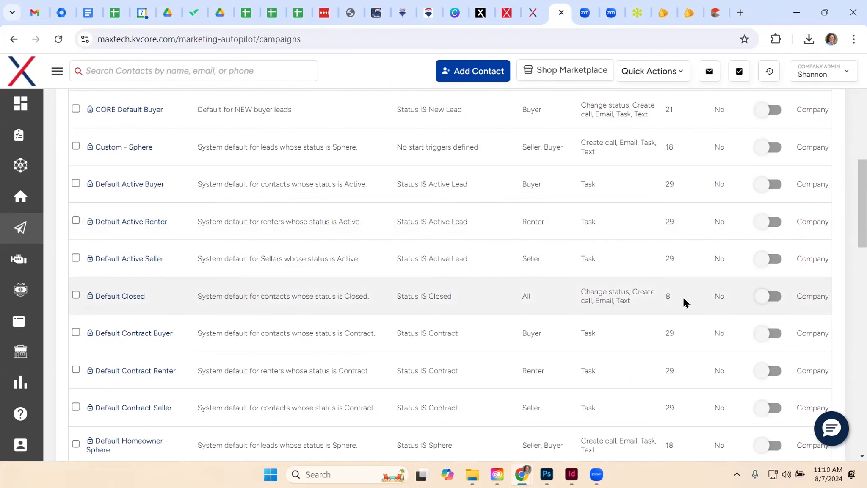
{"action": "scroll", "coordinate": [683, 297], "scroll_direction": "down", "scroll_amount": 2}
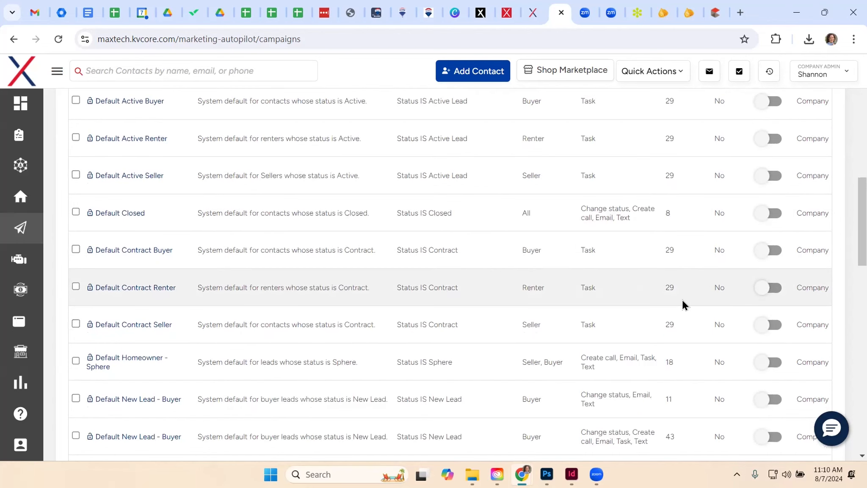
{"action": "scroll", "coordinate": [682, 299], "scroll_direction": "down", "scroll_amount": 10}
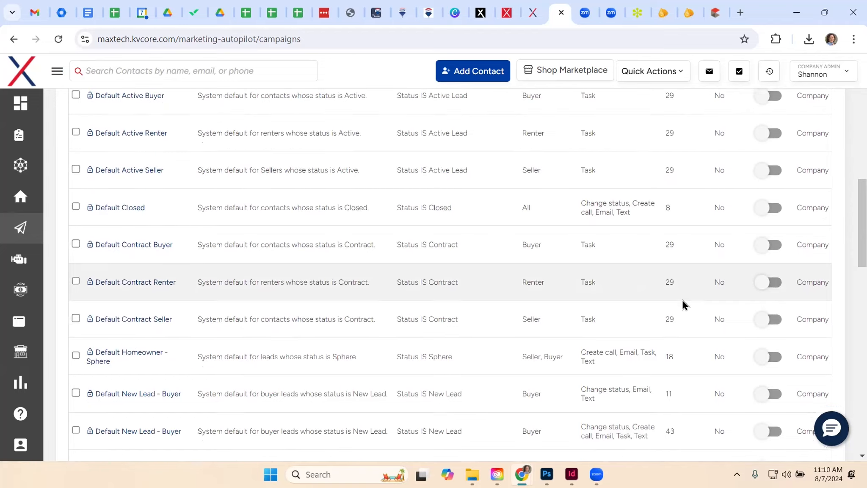
{"action": "scroll", "coordinate": [682, 301], "scroll_direction": "down", "scroll_amount": 6}
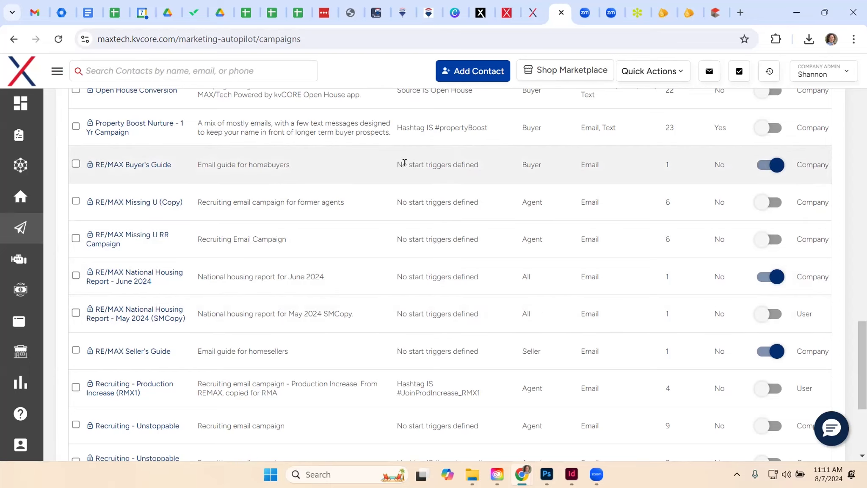
Examine the start trigger of the RE/MAX Buyer's Guide campaign and compare it with the neighbouring campaigns
{"action": "left_click_drag", "start_coordinate": [404, 163], "coordinate": [469, 165]}
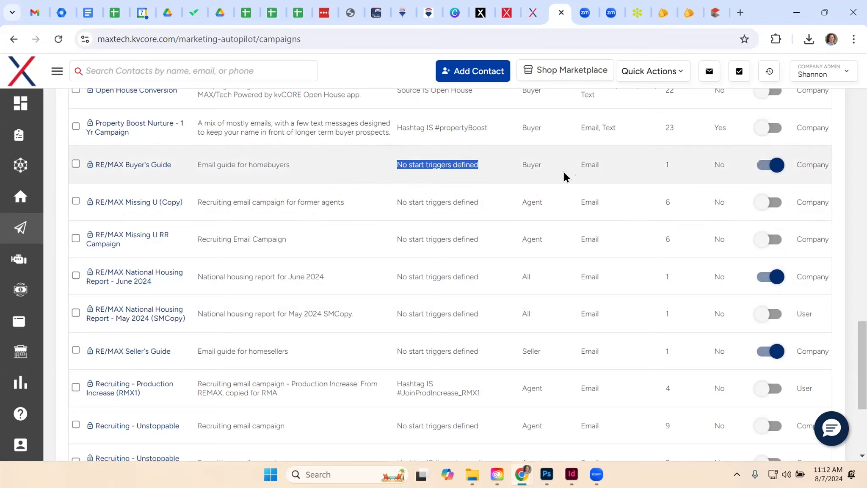
{"action": "left_click", "coordinate": [491, 167]}
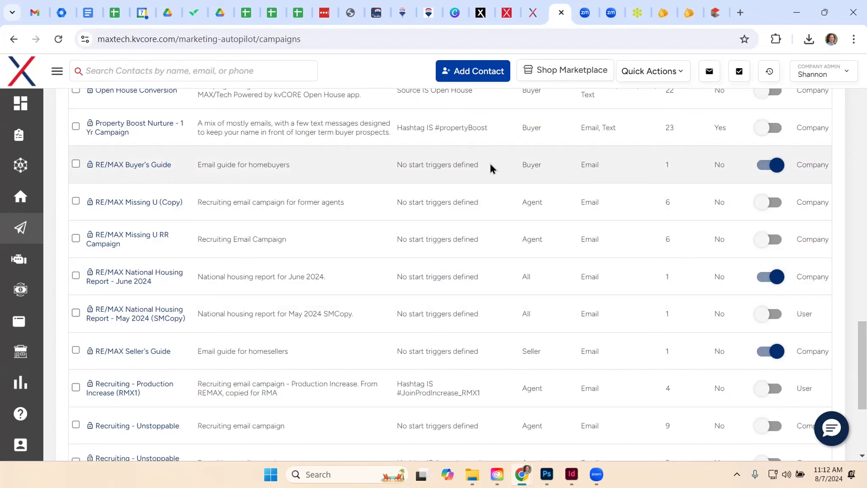
{"action": "scroll", "coordinate": [652, 236], "scroll_direction": "up", "scroll_amount": 3}
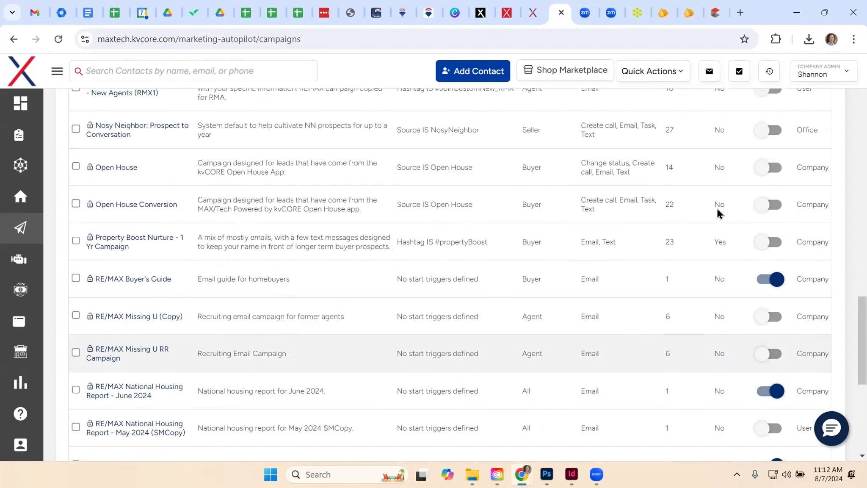
{"action": "scroll", "coordinate": [717, 208], "scroll_direction": "up", "scroll_amount": 3}
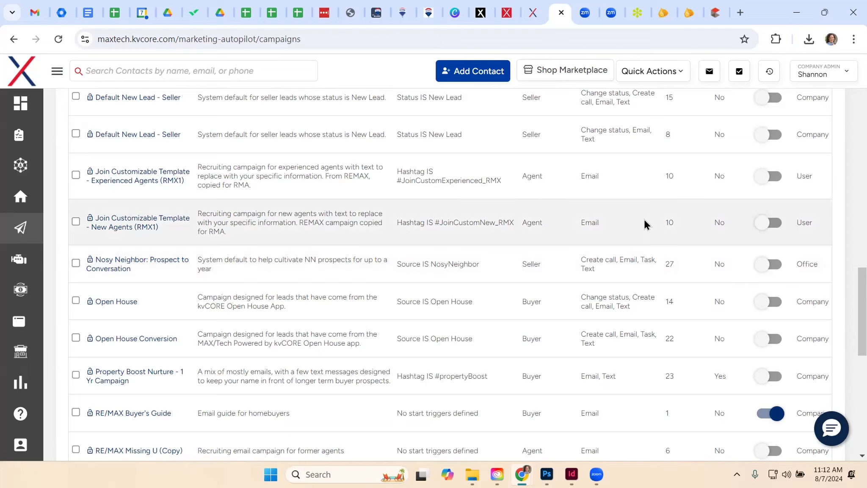
{"action": "scroll", "coordinate": [634, 235], "scroll_direction": "down", "scroll_amount": 4}
{"action": "scroll", "coordinate": [634, 245], "scroll_direction": "down", "scroll_amount": 2}
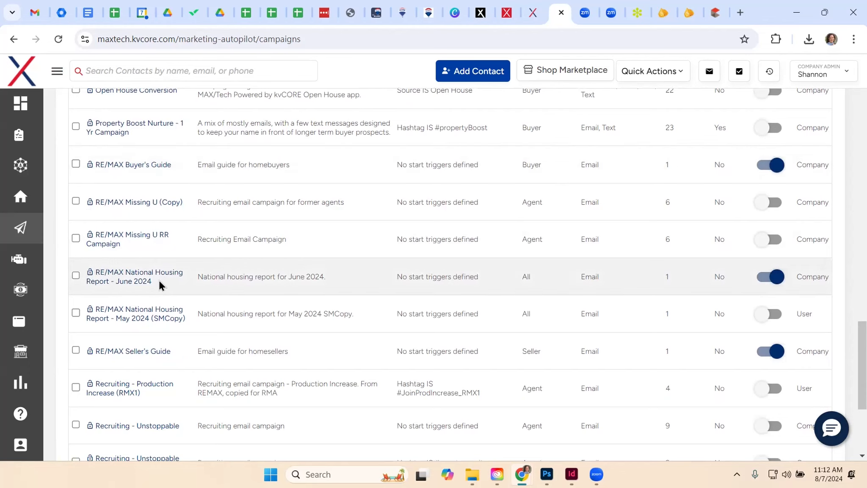
{"action": "scroll", "coordinate": [249, 276], "scroll_direction": "up", "scroll_amount": 4}
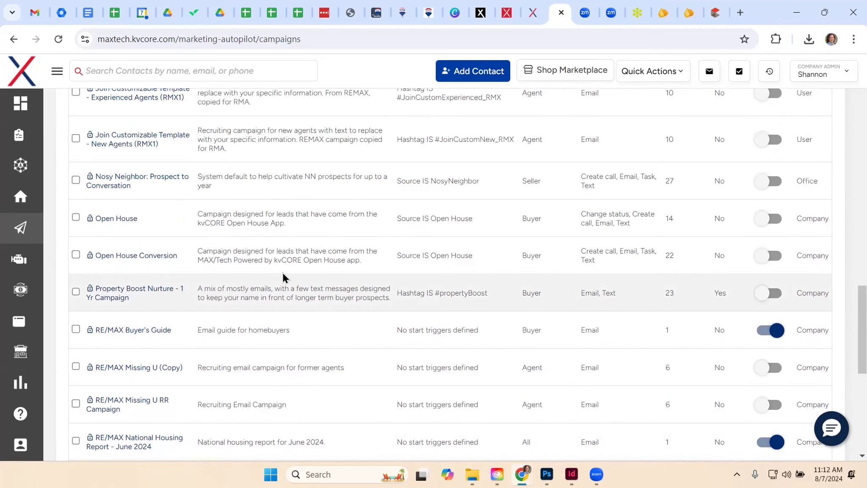
{"action": "scroll", "coordinate": [282, 274], "scroll_direction": "up", "scroll_amount": 8}
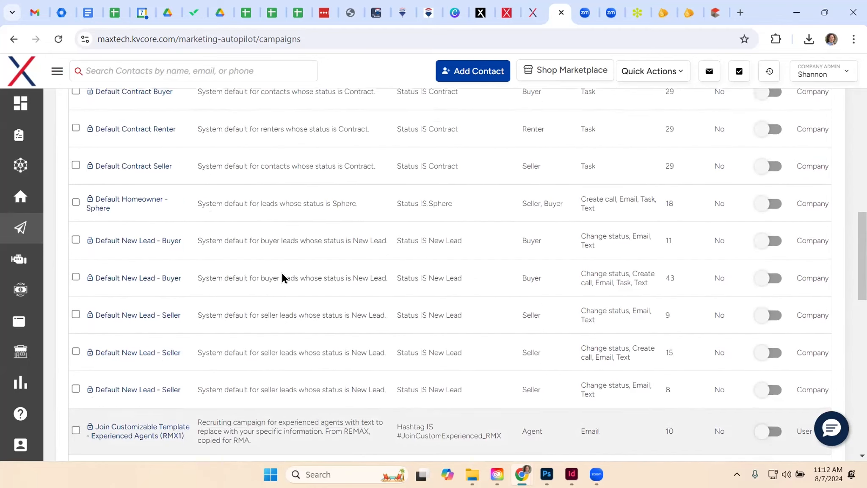
Open the record of the first contact, a seller, from the My Contacts list
{"action": "scroll", "coordinate": [281, 272], "scroll_direction": "up", "scroll_amount": 12}
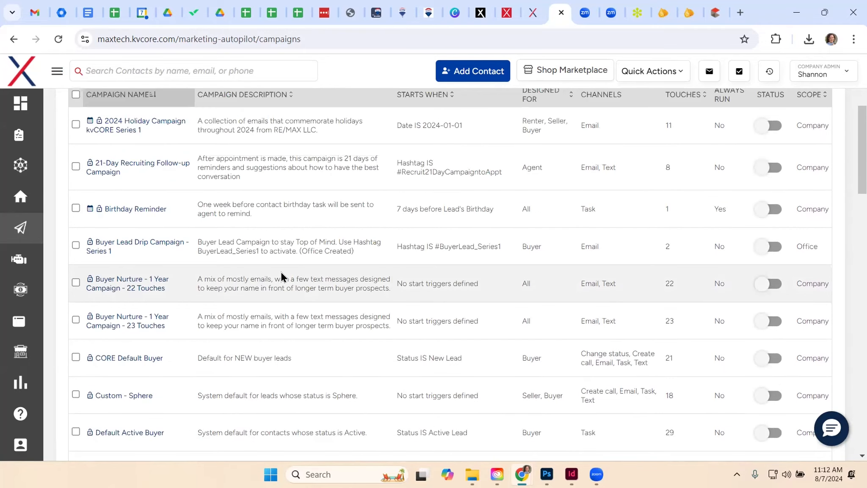
{"action": "scroll", "coordinate": [280, 272], "scroll_direction": "up", "scroll_amount": 5}
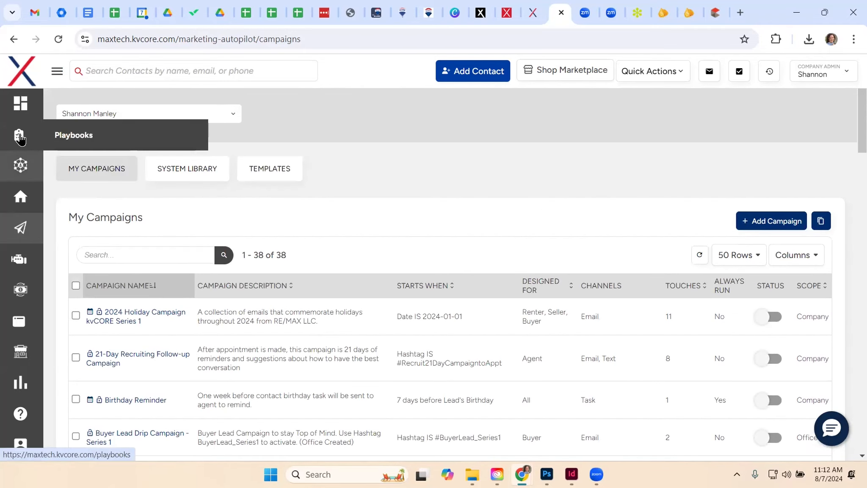
{"action": "mouse_move", "coordinate": [20, 165]}
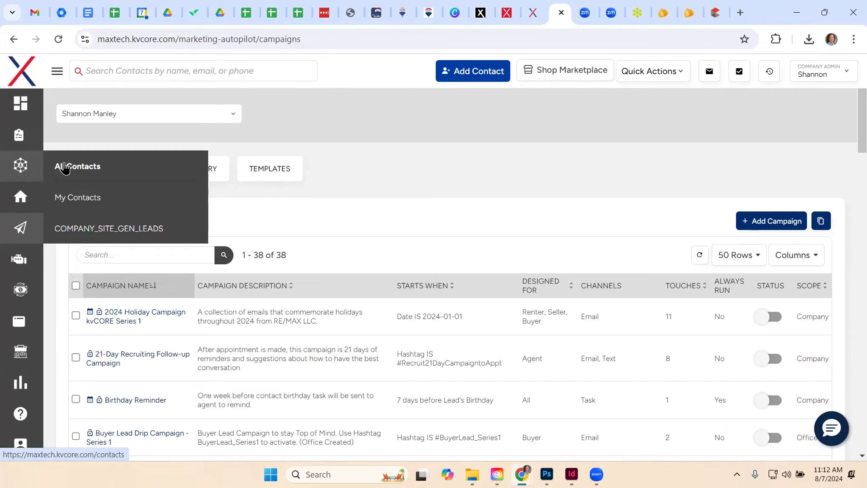
{"action": "left_click", "coordinate": [69, 198]}
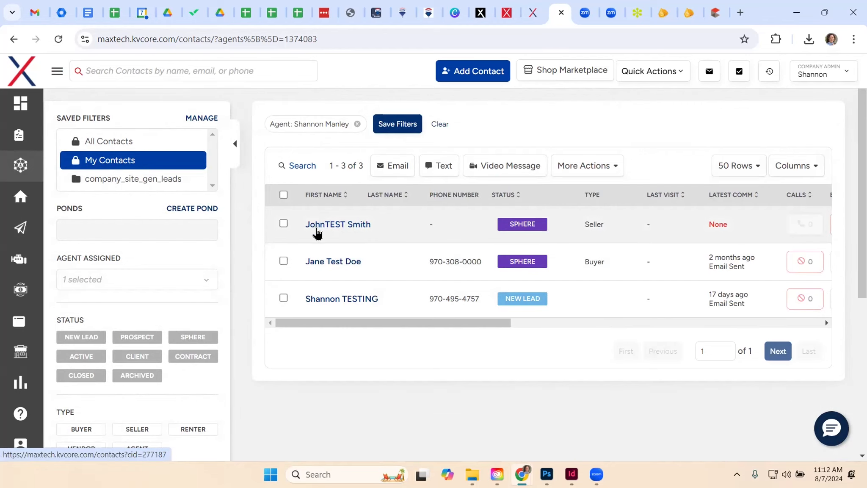
{"action": "left_click", "coordinate": [315, 228]}
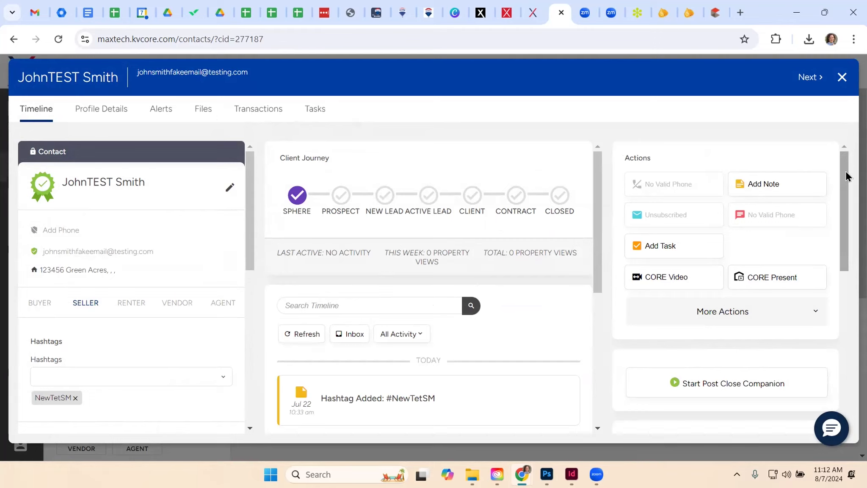
Check which campaigns can be added under the contact's Active Campaigns, and close the record without choosing one
{"action": "scroll", "coordinate": [846, 182], "scroll_direction": "down", "scroll_amount": 2}
{"action": "scroll", "coordinate": [726, 286], "scroll_direction": "down", "scroll_amount": 3}
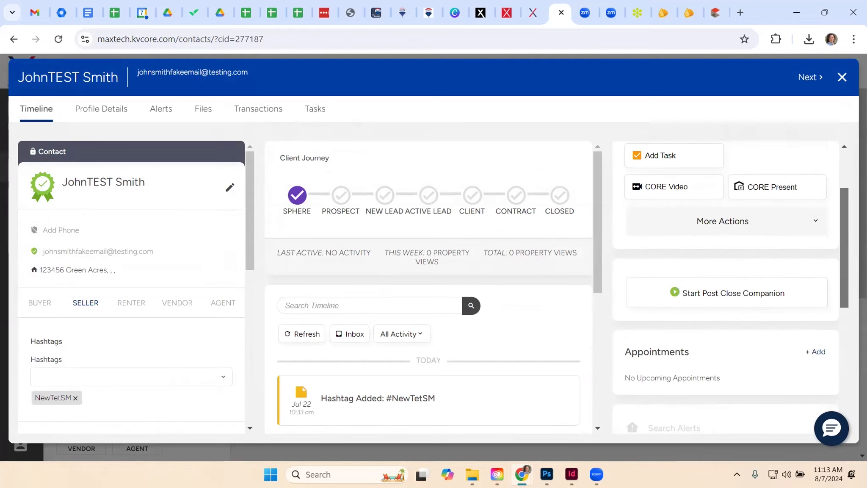
{"action": "scroll", "coordinate": [728, 296], "scroll_direction": "down", "scroll_amount": 1}
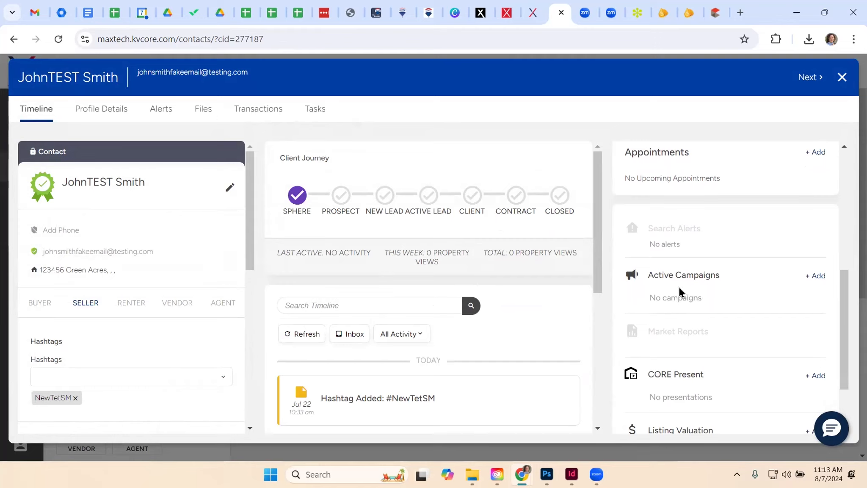
{"action": "left_click", "coordinate": [818, 276]}
{"action": "left_click", "coordinate": [711, 300]}
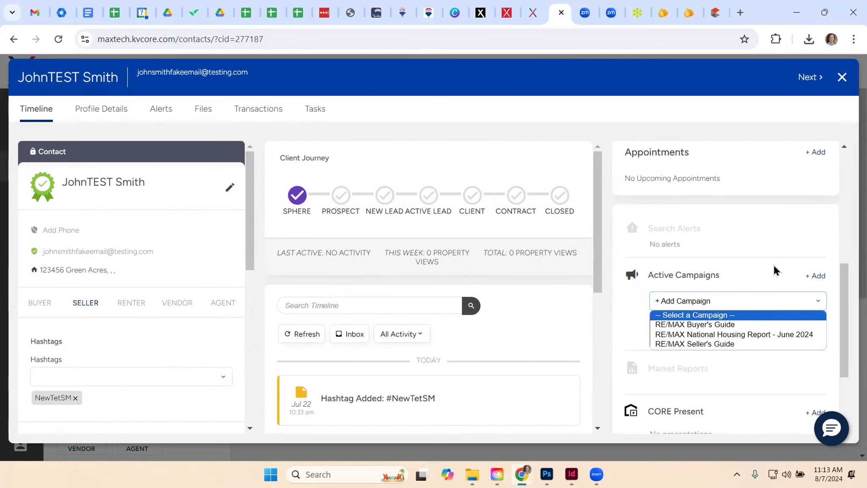
{"action": "left_click", "coordinate": [841, 78]}
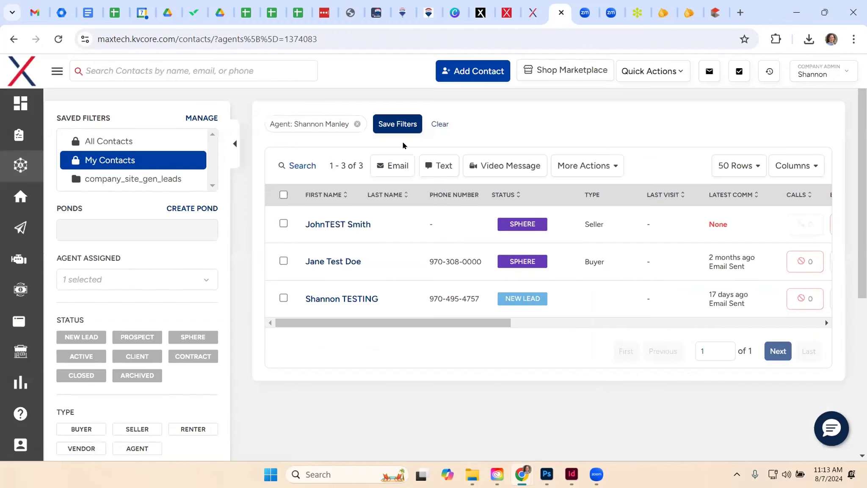
Select all listed contacts and view the campaigns offered for bulk Add Campaign, closing the dialog without adding any
{"action": "left_click", "coordinate": [283, 195]}
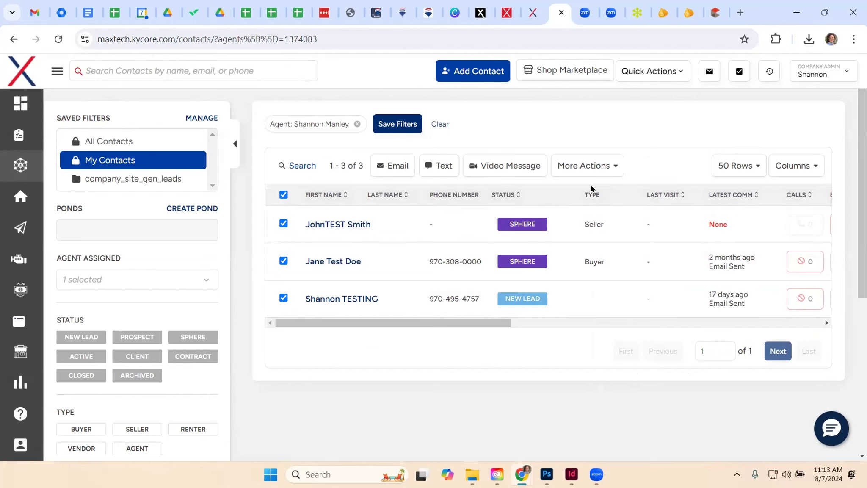
{"action": "left_click", "coordinate": [610, 168]}
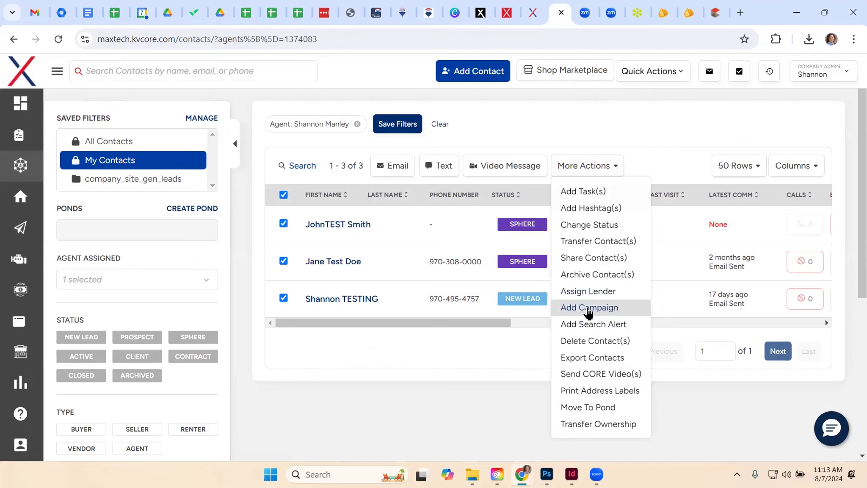
{"action": "left_click", "coordinate": [588, 308]}
{"action": "left_click", "coordinate": [229, 203]}
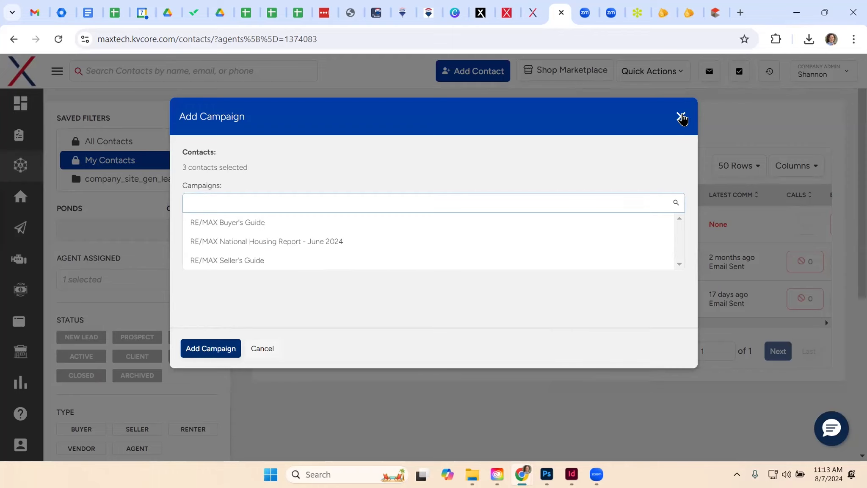
{"action": "left_click", "coordinate": [681, 116]}
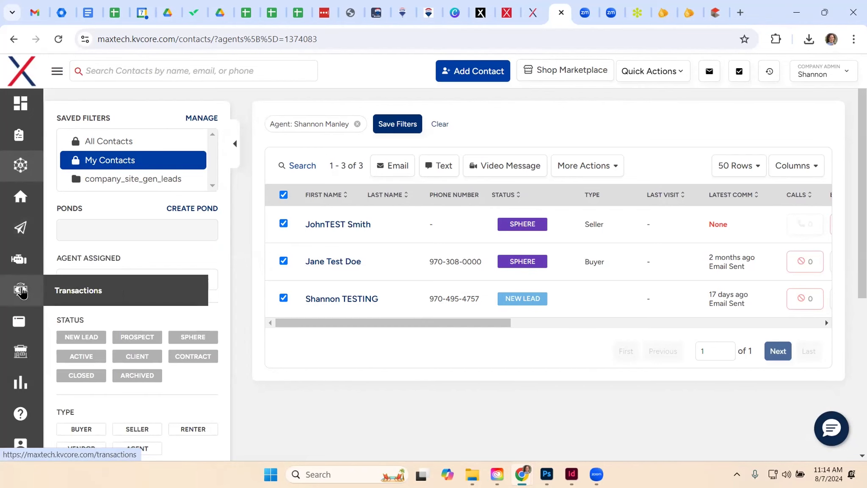
Return to Smart Campaigns and review the My Campaigns list from the holiday campaign to the system defaults
{"action": "mouse_move", "coordinate": [21, 228]}
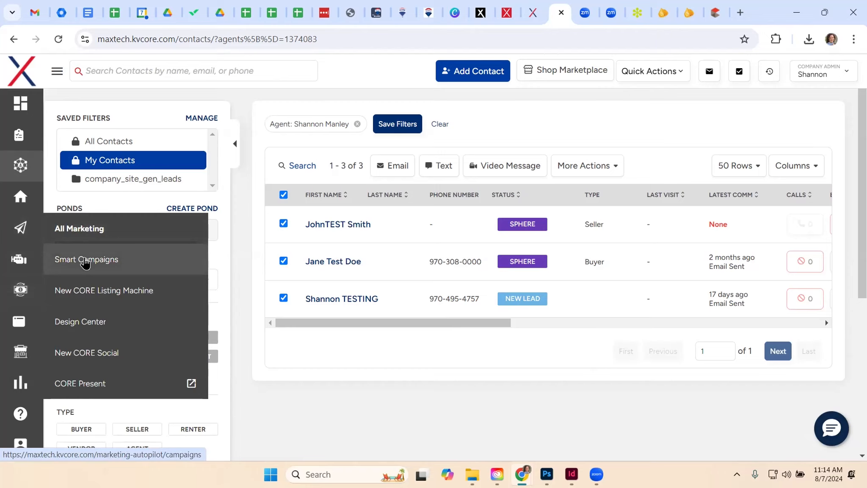
{"action": "left_click", "coordinate": [84, 260]}
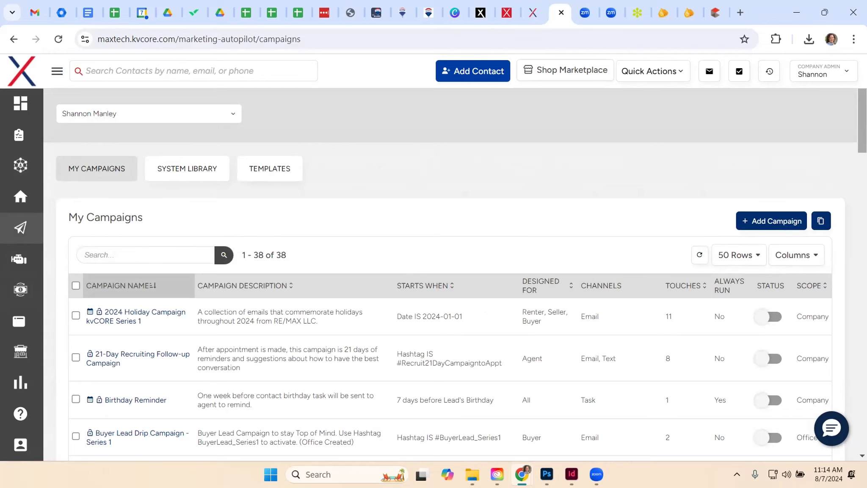
{"action": "scroll", "coordinate": [817, 214], "scroll_direction": "down", "scroll_amount": 6}
{"action": "scroll", "coordinate": [816, 214], "scroll_direction": "up", "scroll_amount": 5}
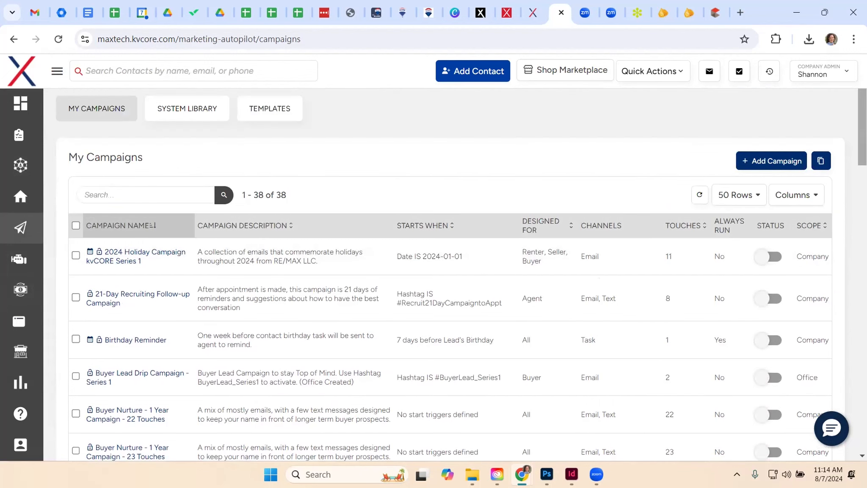
{"action": "scroll", "coordinate": [810, 231], "scroll_direction": "down", "scroll_amount": 2}
{"action": "scroll", "coordinate": [818, 182], "scroll_direction": "down", "scroll_amount": 3}
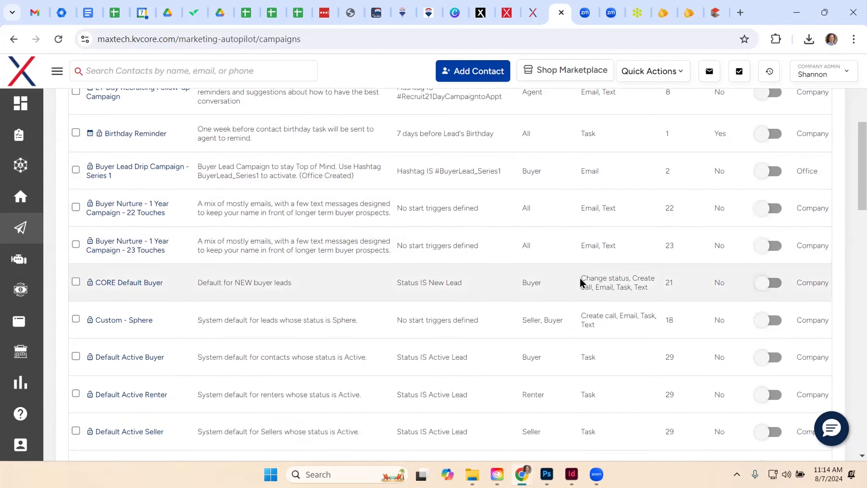
{"action": "scroll", "coordinate": [581, 278], "scroll_direction": "up", "scroll_amount": 5}
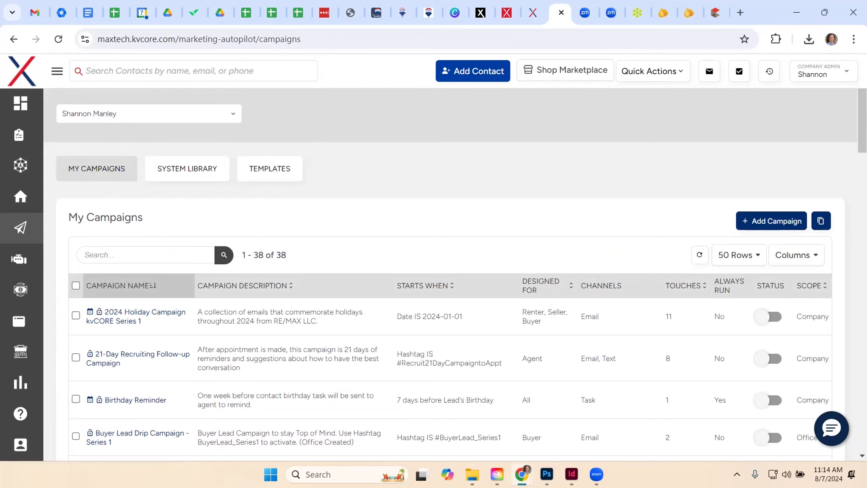
Browse the System Library campaigns, examining their start triggers, audiences, channels and the Add to My Library option
{"action": "left_click", "coordinate": [175, 174]}
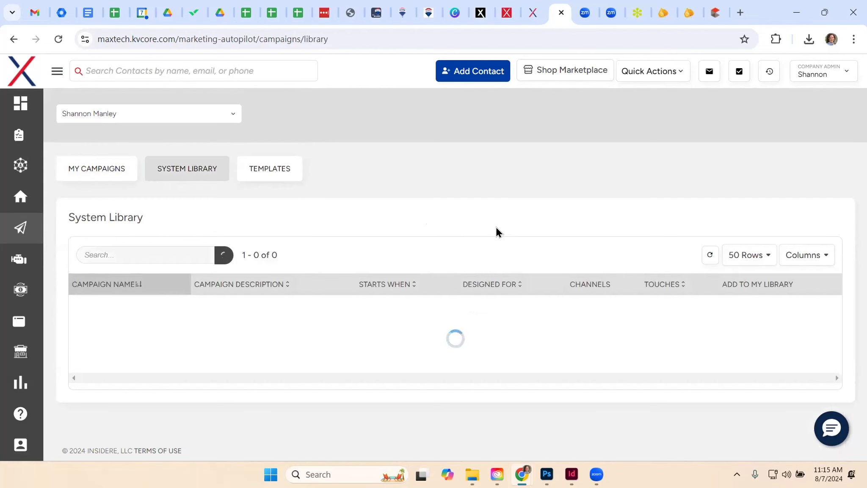
{"action": "scroll", "coordinate": [518, 270], "scroll_direction": "down", "scroll_amount": 4}
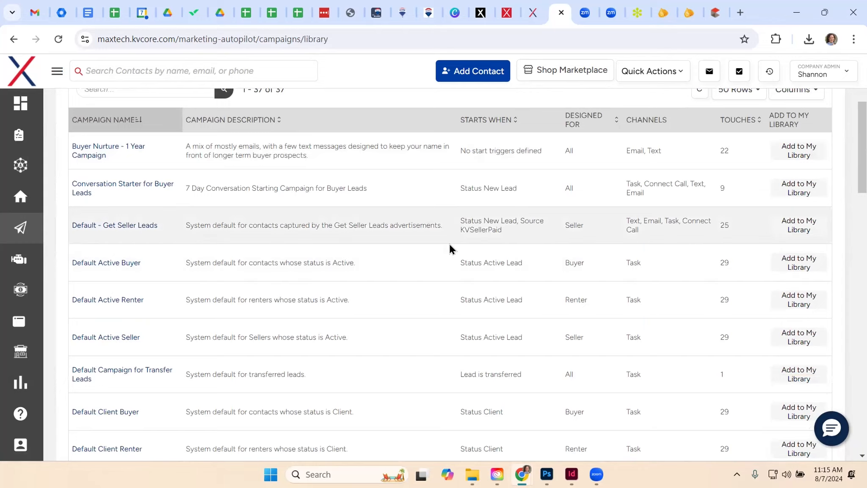
{"action": "scroll", "coordinate": [448, 246], "scroll_direction": "down", "scroll_amount": 2}
{"action": "scroll", "coordinate": [446, 250], "scroll_direction": "down", "scroll_amount": 8}
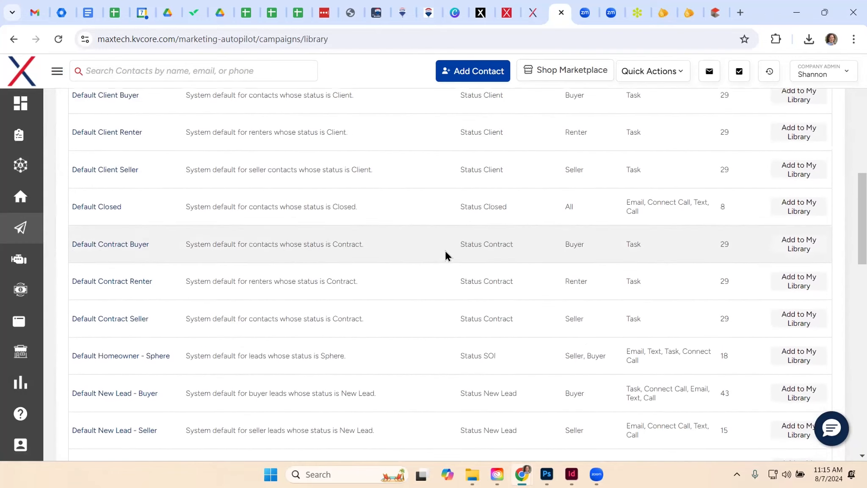
{"action": "scroll", "coordinate": [445, 252], "scroll_direction": "down", "scroll_amount": 2}
{"action": "scroll", "coordinate": [441, 253], "scroll_direction": "up", "scroll_amount": 4}
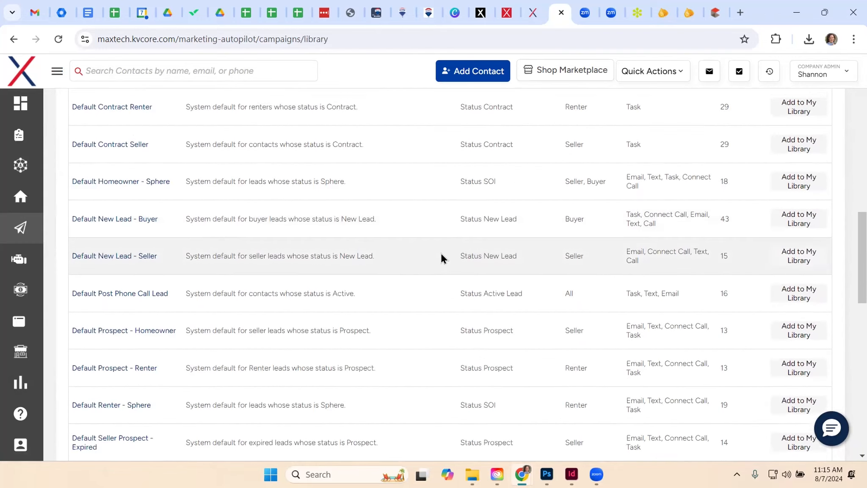
{"action": "scroll", "coordinate": [441, 253], "scroll_direction": "up", "scroll_amount": 8}
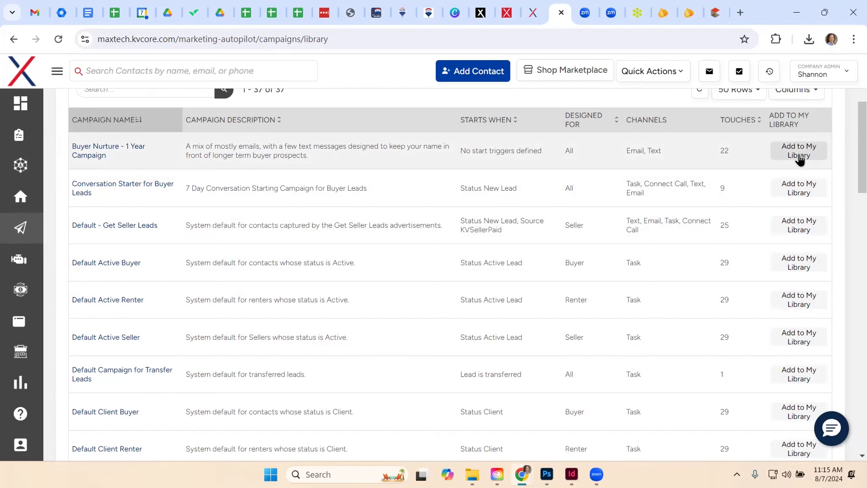
{"action": "scroll", "coordinate": [543, 247], "scroll_direction": "up", "scroll_amount": 2}
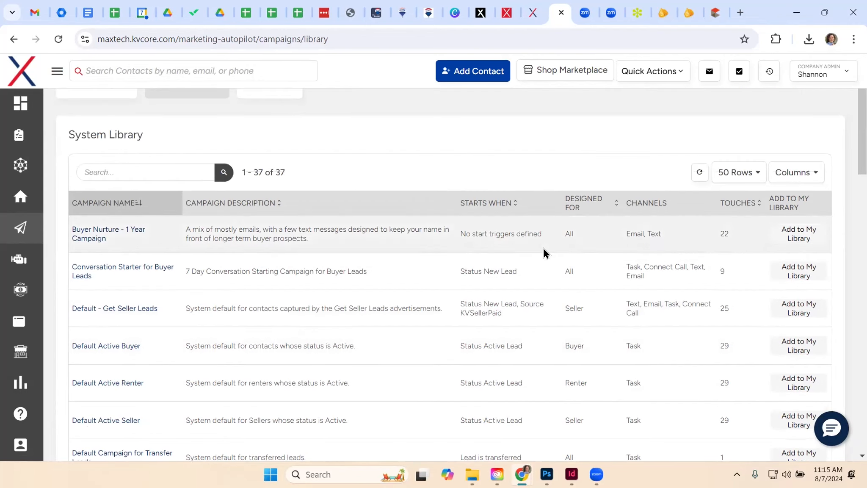
{"action": "scroll", "coordinate": [342, 205], "scroll_direction": "up", "scroll_amount": 2}
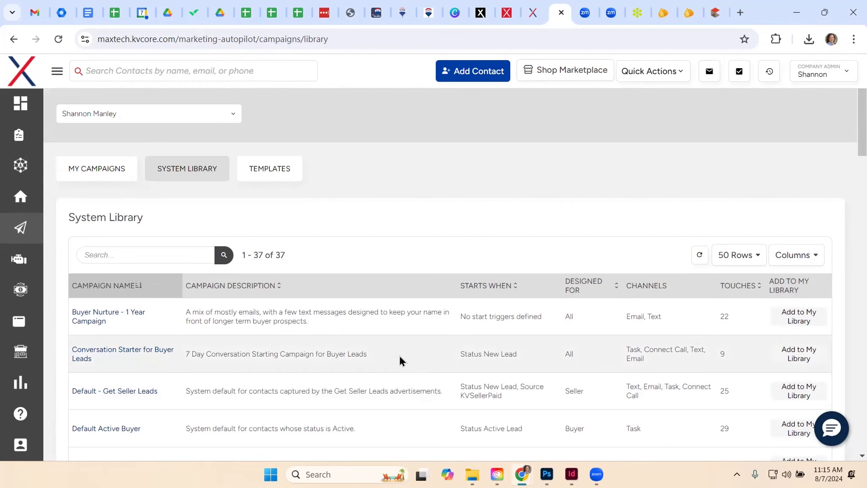
{"action": "scroll", "coordinate": [395, 355], "scroll_direction": "down", "scroll_amount": 2}
{"action": "scroll", "coordinate": [394, 354], "scroll_direction": "down", "scroll_amount": 2}
{"action": "scroll", "coordinate": [394, 356], "scroll_direction": "up", "scroll_amount": 4}
Open the campaign Templates and look through the Email, Text Msg and Call lists
{"action": "left_click", "coordinate": [267, 174]}
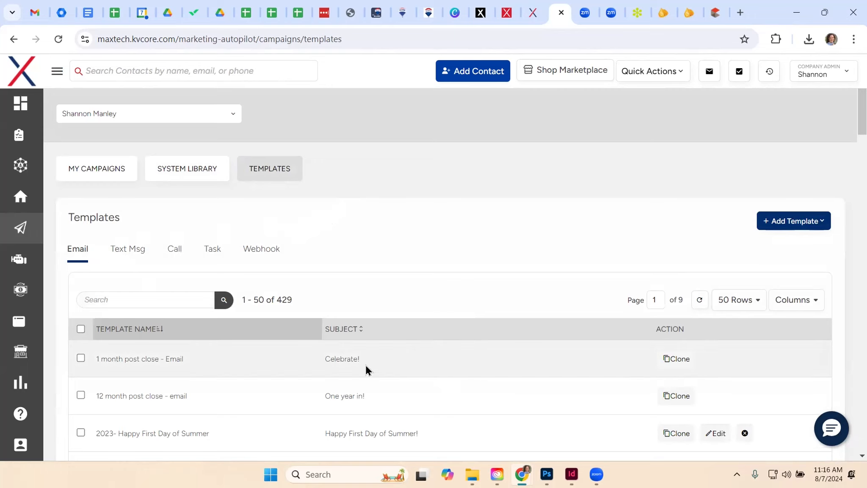
{"action": "scroll", "coordinate": [365, 365], "scroll_direction": "down", "scroll_amount": 2}
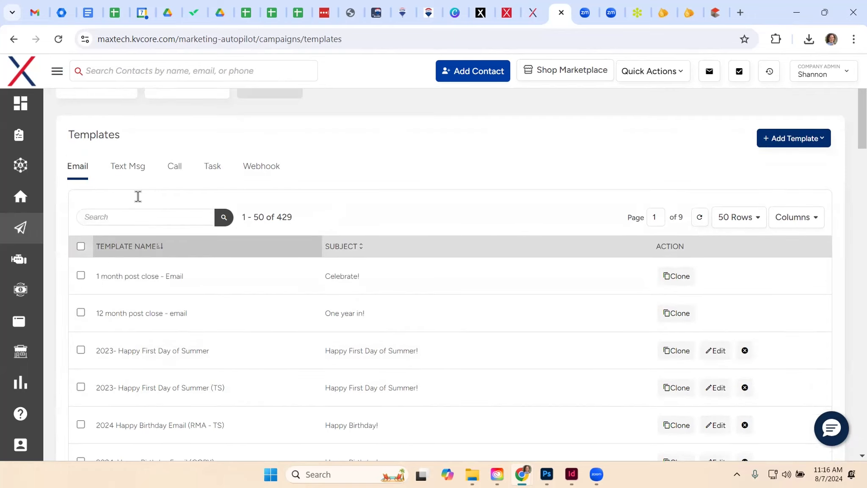
{"action": "left_click", "coordinate": [123, 170]}
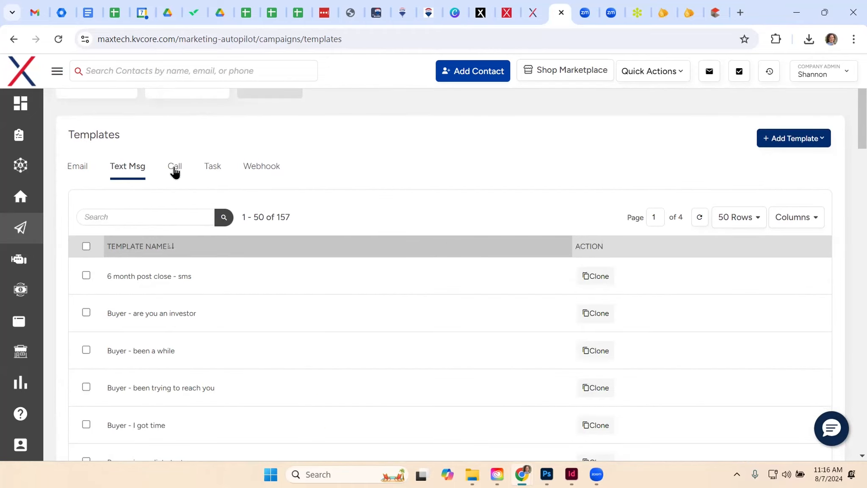
{"action": "left_click", "coordinate": [175, 171]}
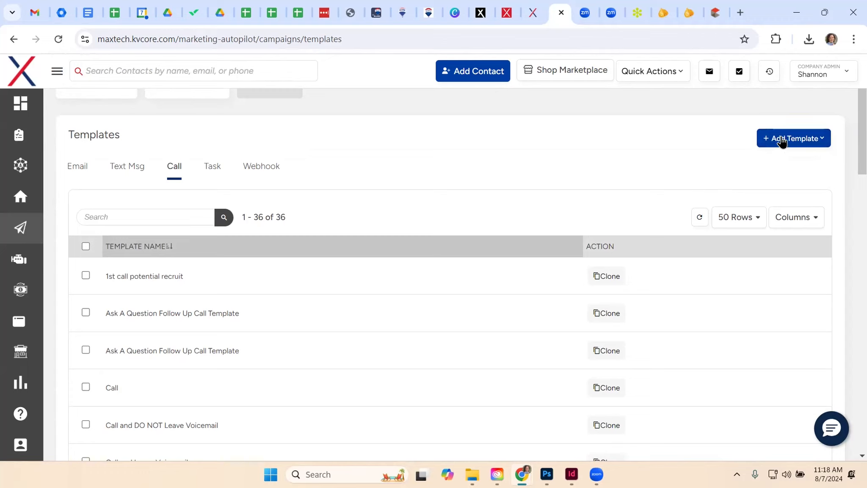
Return to the Email templates and show the types of template that can be added
{"action": "left_click", "coordinate": [81, 167]}
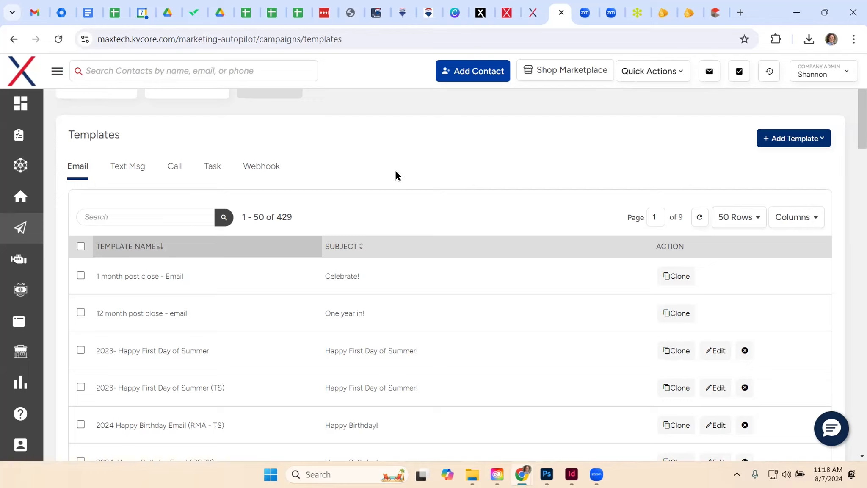
{"action": "left_click", "coordinate": [784, 143]}
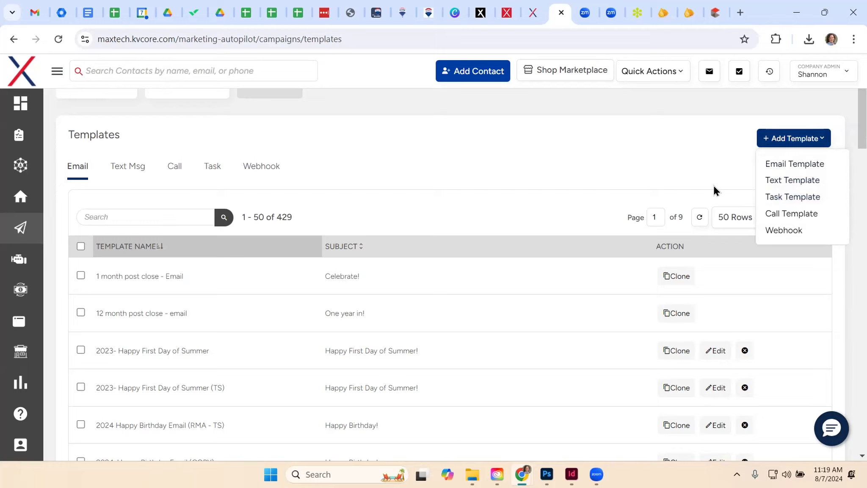
{"action": "scroll", "coordinate": [621, 176], "scroll_direction": "up", "scroll_amount": 2}
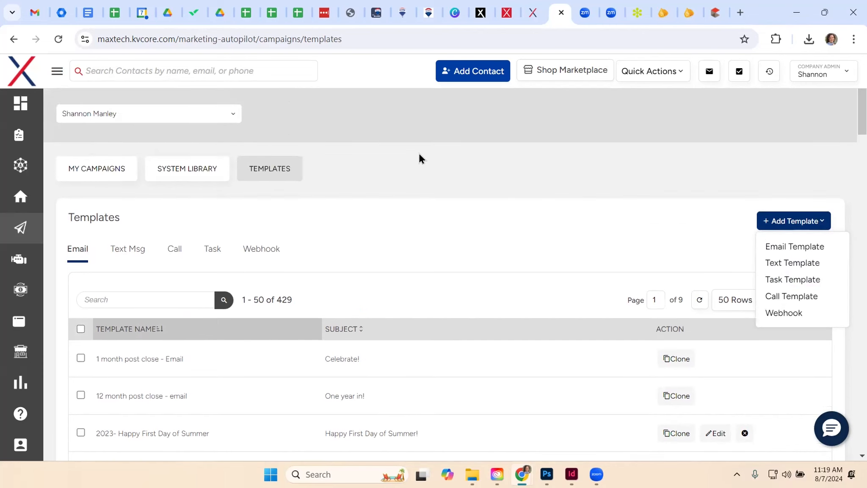
Return to My Campaigns and view the Campaign Logic start triggers for a new campaign, closing the dialog without creating one
{"action": "left_click", "coordinate": [91, 169]}
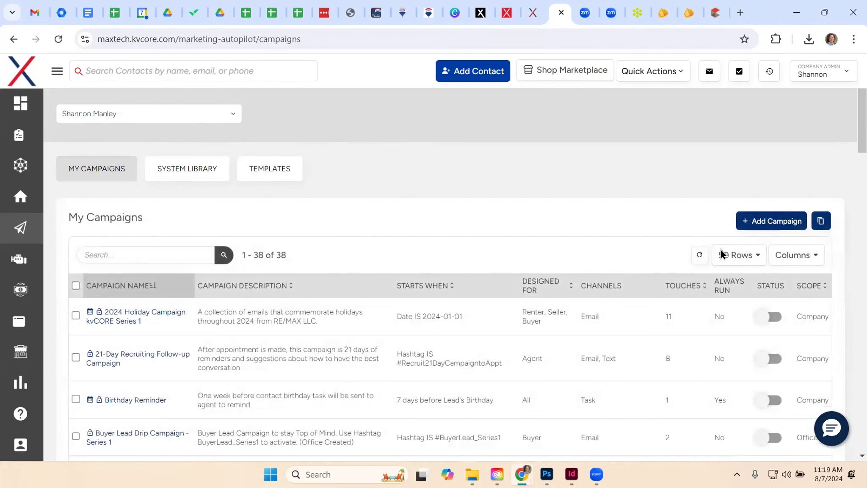
{"action": "left_click", "coordinate": [766, 225]}
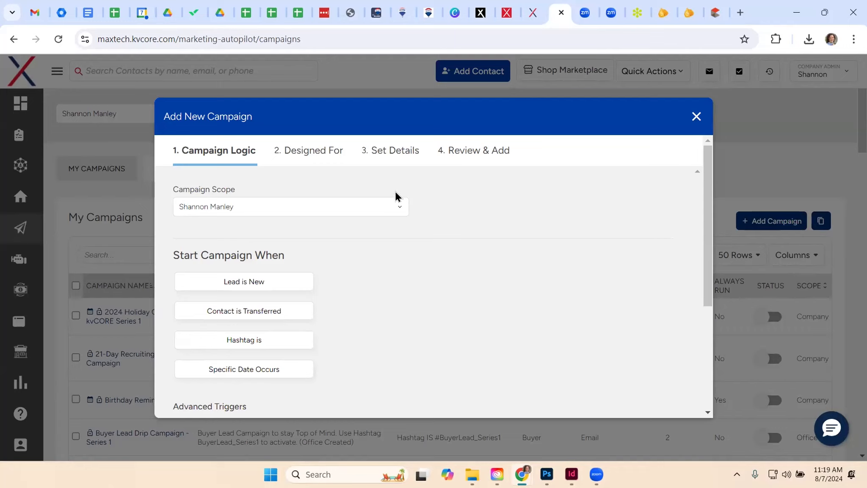
{"action": "left_click", "coordinate": [696, 118]}
{"action": "left_click", "coordinate": [399, 275]}
{"action": "scroll", "coordinate": [487, 292], "scroll_direction": "down", "scroll_amount": 2}
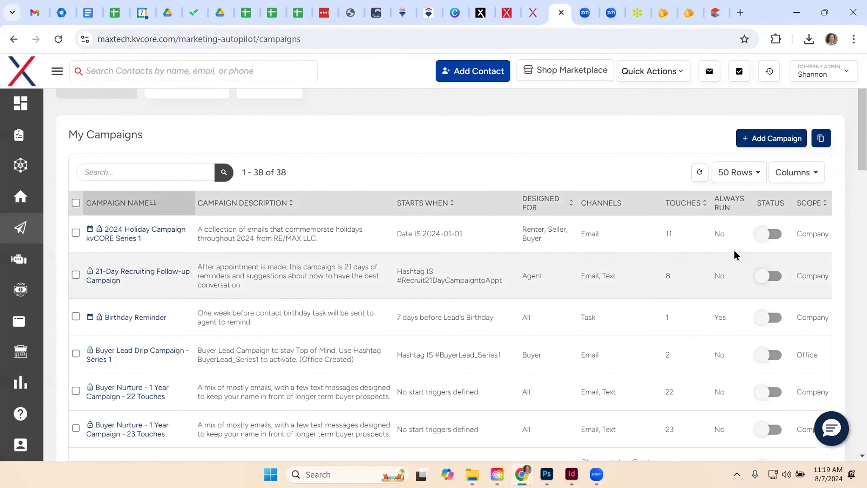
Open the 2024 Holiday Campaign kvCORE Series 1 campaign and view the types of campaign action that can be added
{"action": "left_click", "coordinate": [121, 234]}
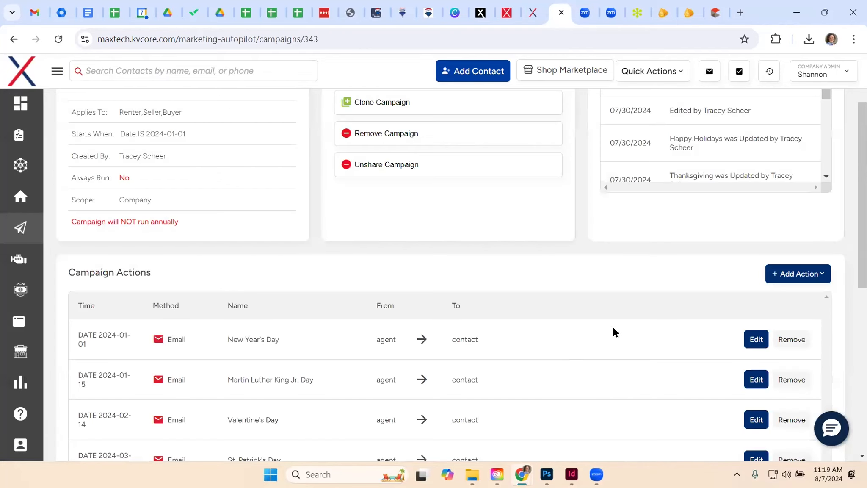
{"action": "scroll", "coordinate": [623, 325], "scroll_direction": "up", "scroll_amount": 2}
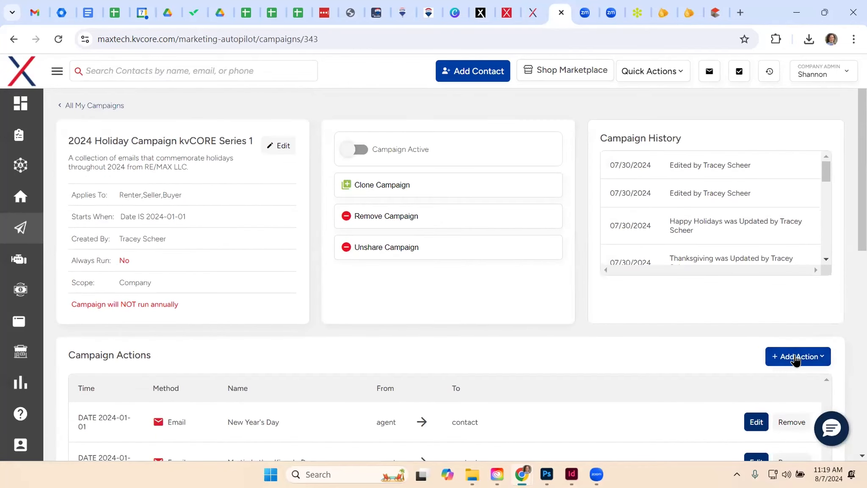
{"action": "left_click", "coordinate": [795, 359]}
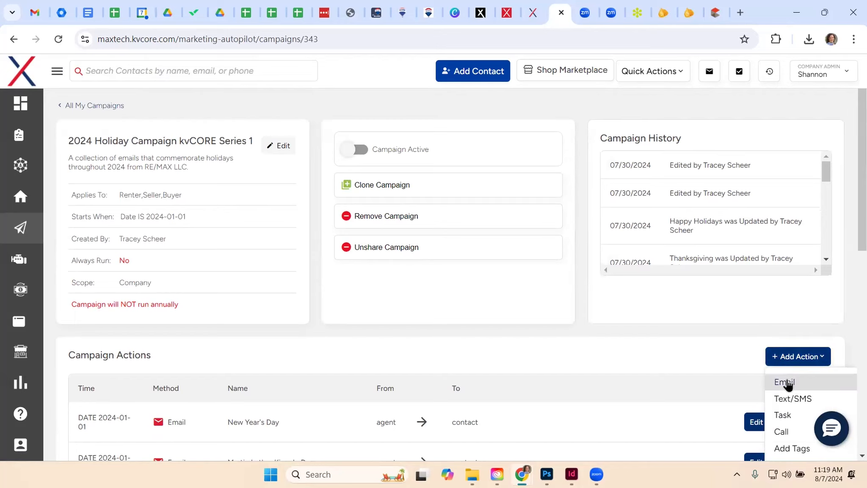
{"action": "scroll", "coordinate": [787, 385], "scroll_direction": "down", "scroll_amount": 2}
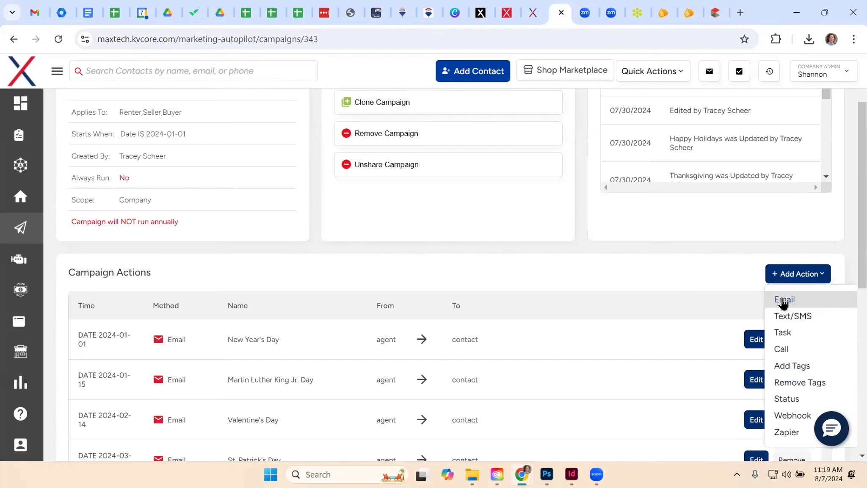
Start an Email action in the holiday campaign, view its existing templates, and return to All My Campaigns without saving
{"action": "left_click", "coordinate": [782, 302]}
{"action": "scroll", "coordinate": [583, 302], "scroll_direction": "down", "scroll_amount": 2}
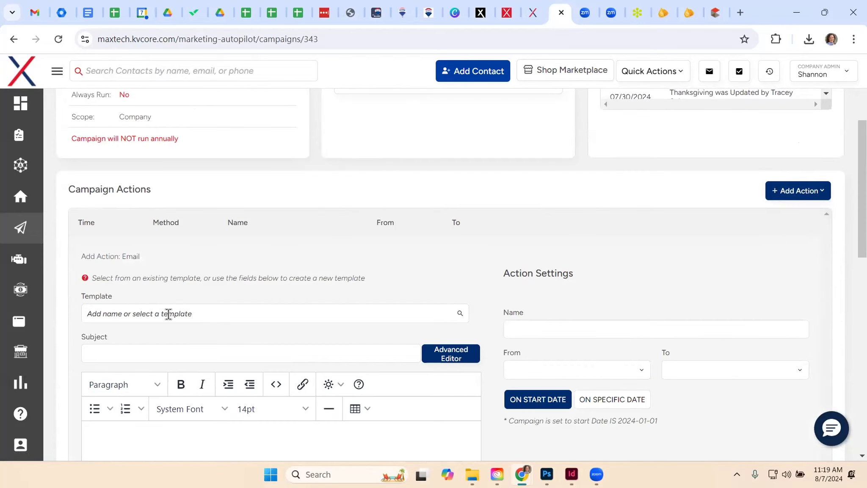
{"action": "left_click", "coordinate": [207, 313]}
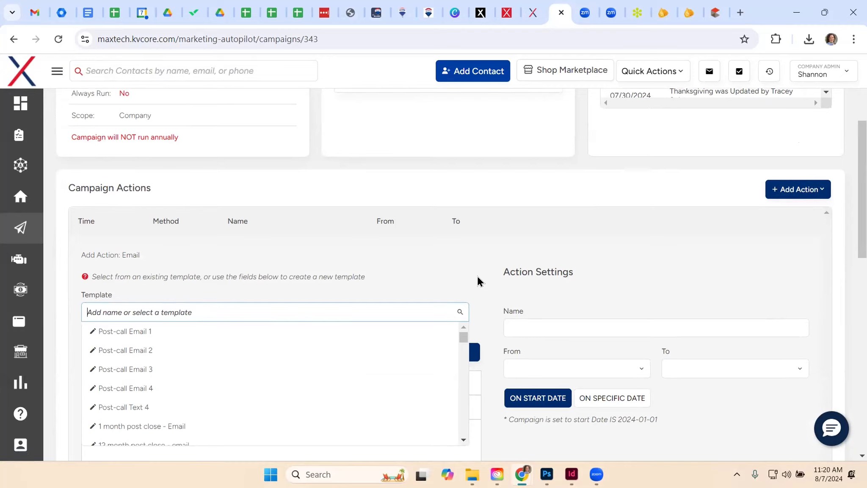
{"action": "scroll", "coordinate": [476, 275], "scroll_direction": "down", "scroll_amount": 2}
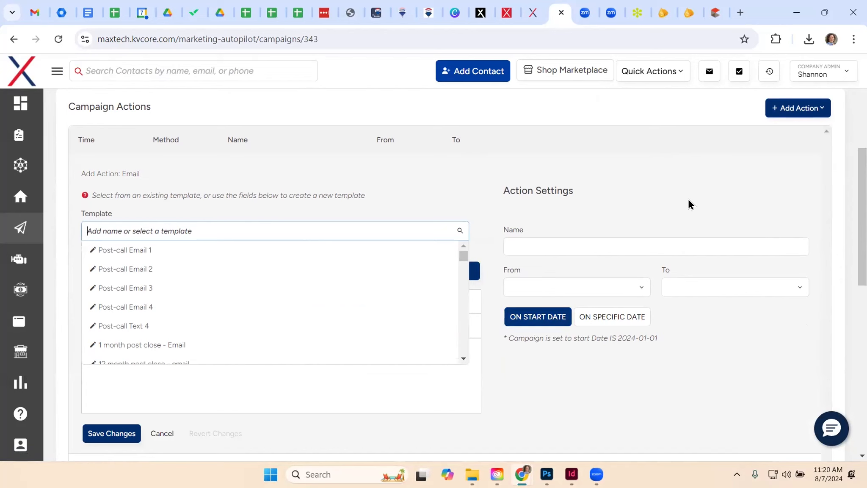
{"action": "scroll", "coordinate": [696, 207], "scroll_direction": "up", "scroll_amount": 2}
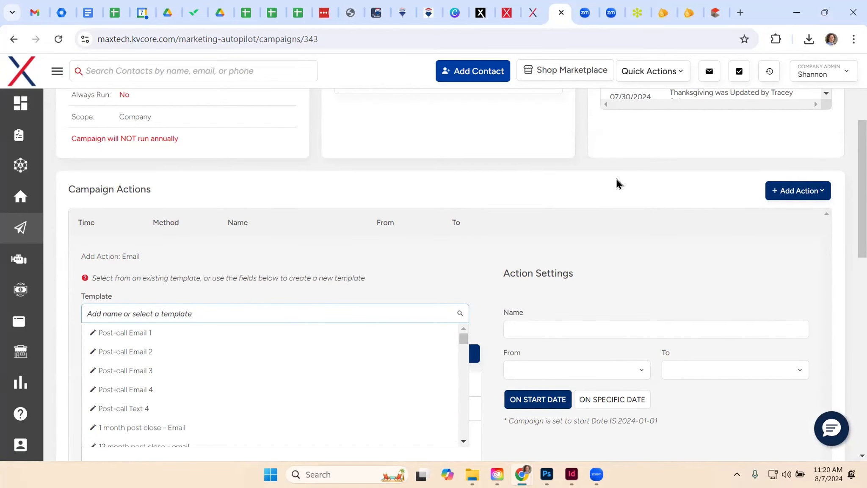
{"action": "scroll", "coordinate": [609, 199], "scroll_direction": "up", "scroll_amount": 4}
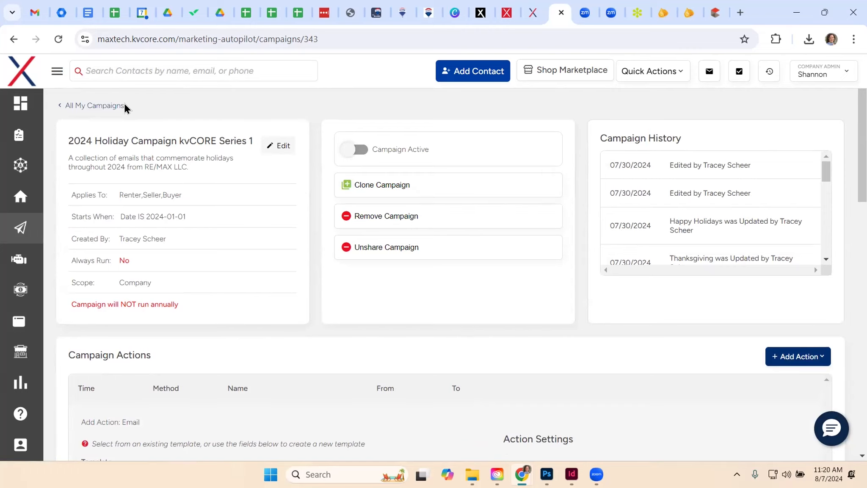
{"action": "left_click", "coordinate": [97, 106]}
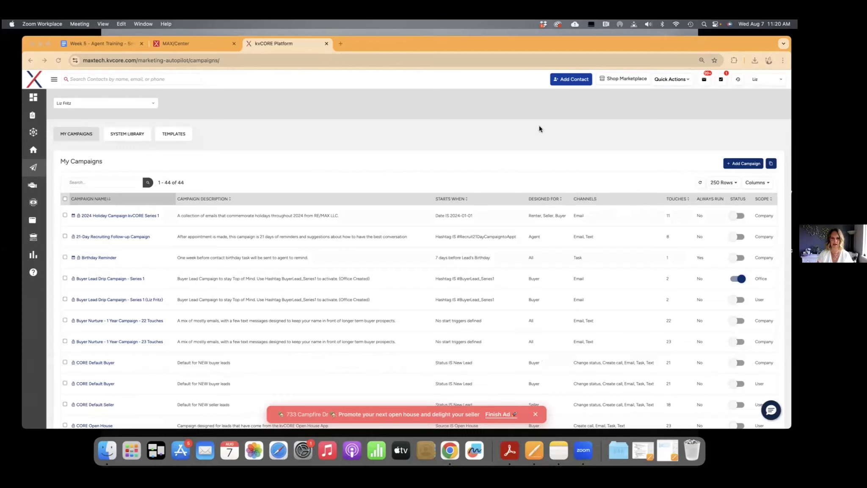
Expand the main navigation and open Smart Campaigns under Marketing
{"action": "left_click", "coordinate": [55, 83]}
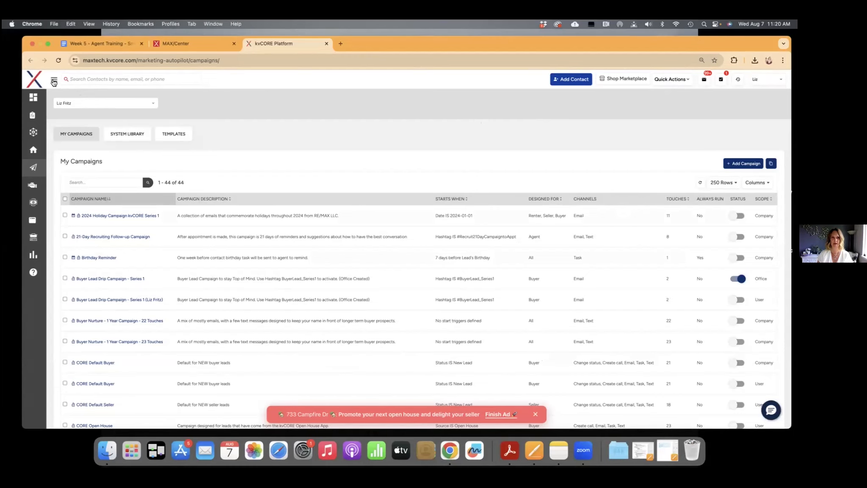
{"action": "left_click", "coordinate": [54, 83]}
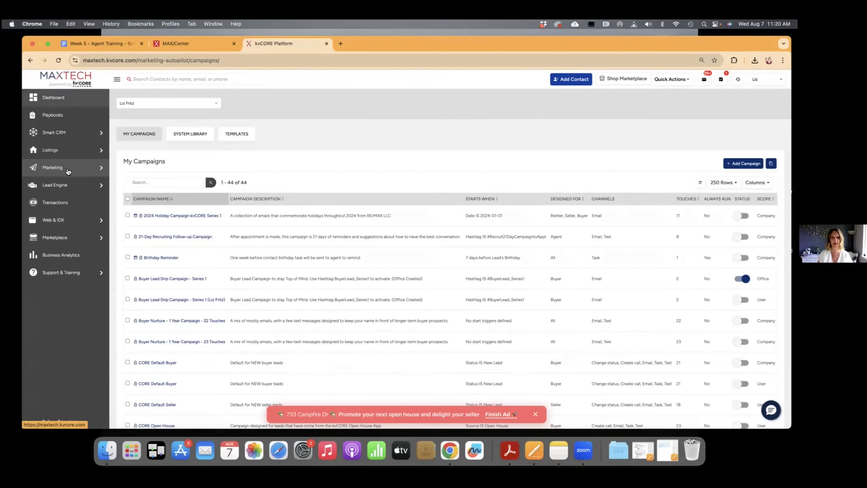
{"action": "mouse_move", "coordinate": [65, 171]}
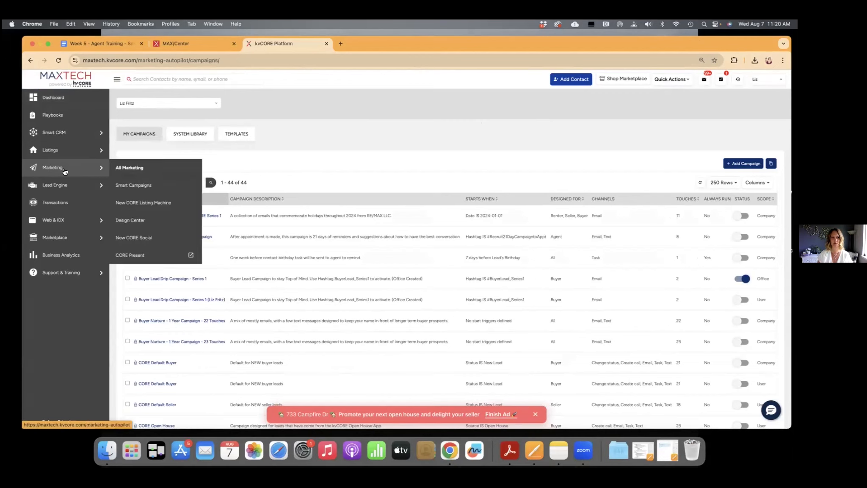
{"action": "left_click", "coordinate": [135, 188]}
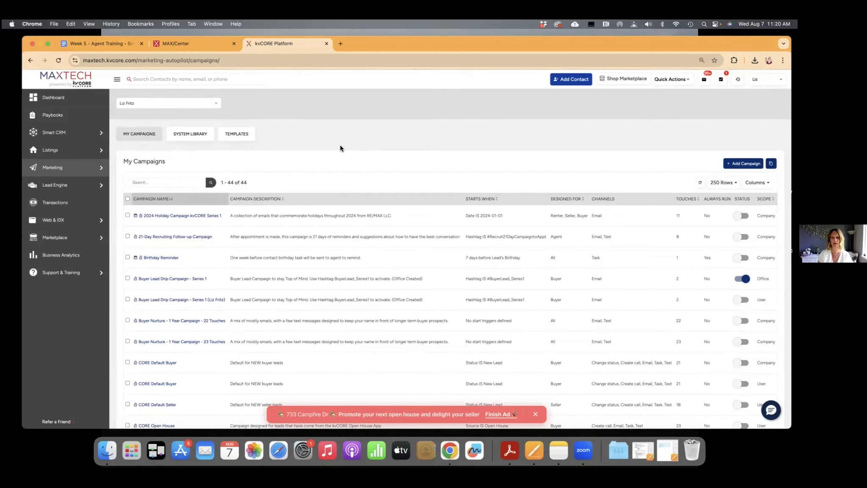
Find the first 43-touch Default New Lead - Buyer campaign in My Campaigns and open its details
{"action": "scroll", "coordinate": [337, 170], "scroll_direction": "down", "scroll_amount": 2}
{"action": "scroll", "coordinate": [337, 168], "scroll_direction": "down", "scroll_amount": 10}
{"action": "scroll", "coordinate": [337, 166], "scroll_direction": "down", "scroll_amount": 5}
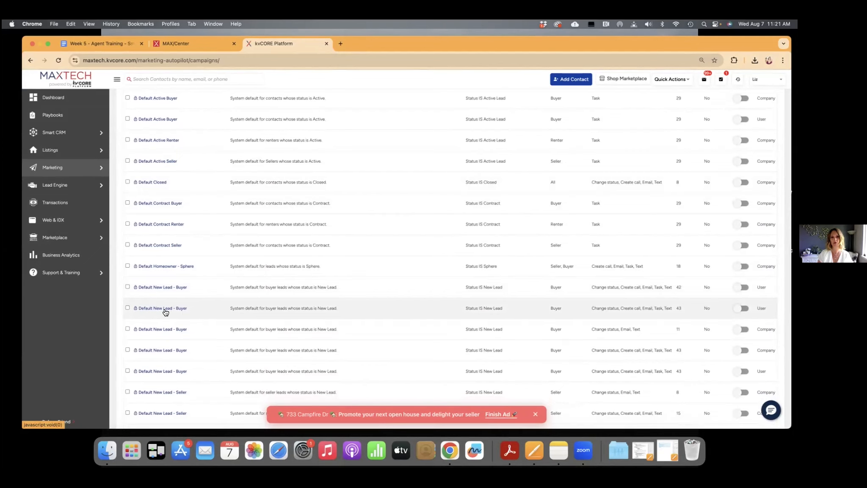
{"action": "scroll", "coordinate": [606, 308], "scroll_direction": "up", "scroll_amount": 1}
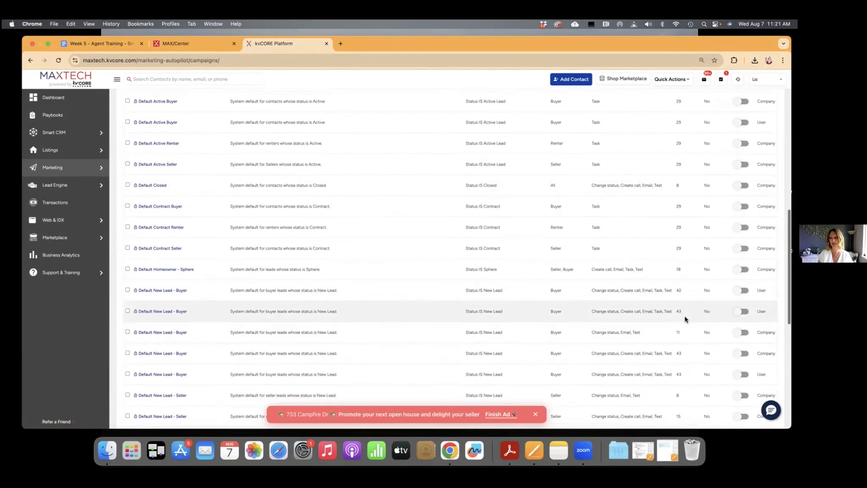
{"action": "left_click", "coordinate": [162, 312]}
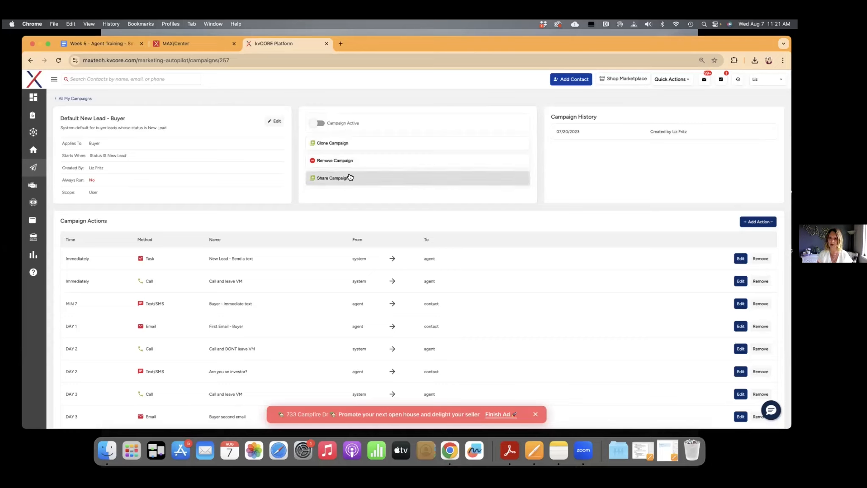
Start cloning the Default New Lead - Buyer campaign, go over the three start triggers and choose Lead is New
{"action": "left_click", "coordinate": [341, 144]}
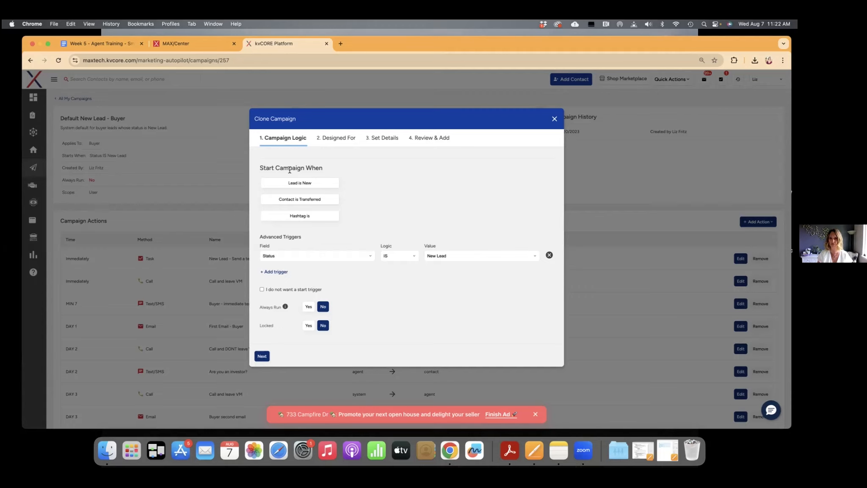
{"action": "left_click", "coordinate": [303, 185]}
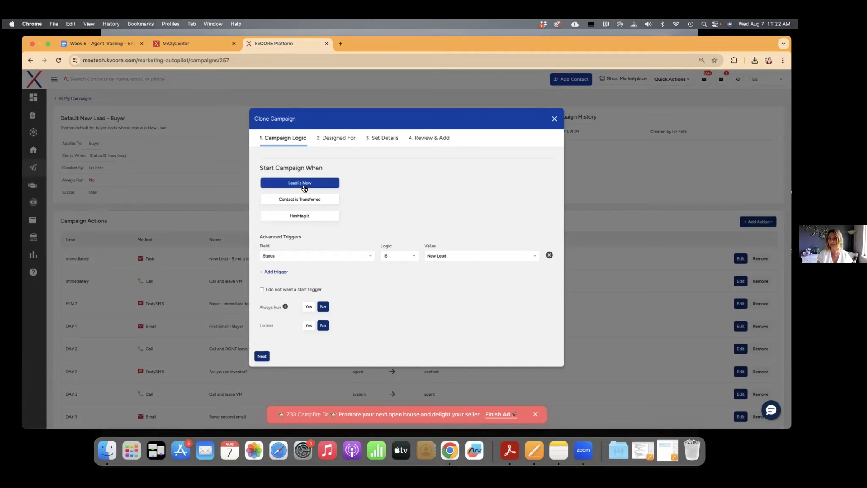
{"action": "left_click", "coordinate": [309, 202]}
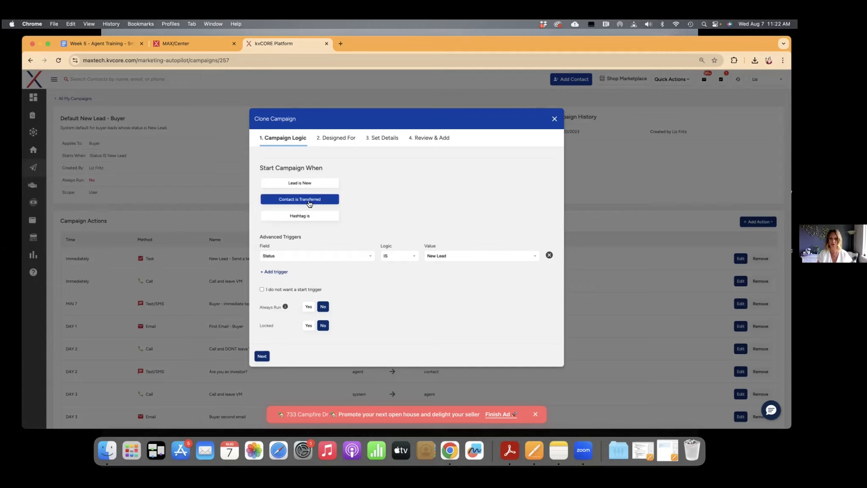
{"action": "left_click", "coordinate": [309, 217]}
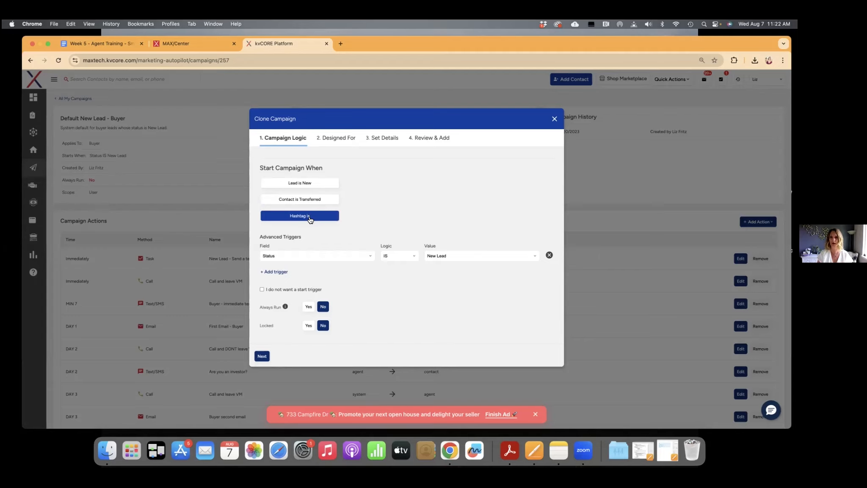
{"action": "left_click", "coordinate": [307, 184]}
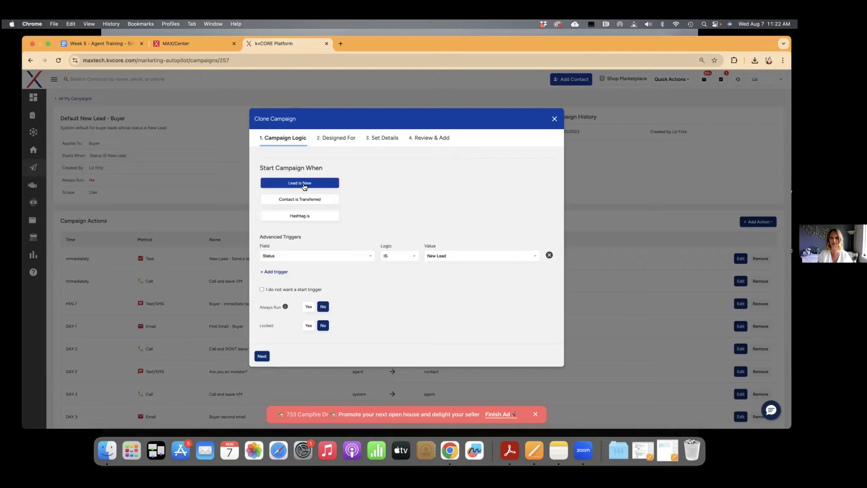
{"action": "left_click", "coordinate": [304, 186]}
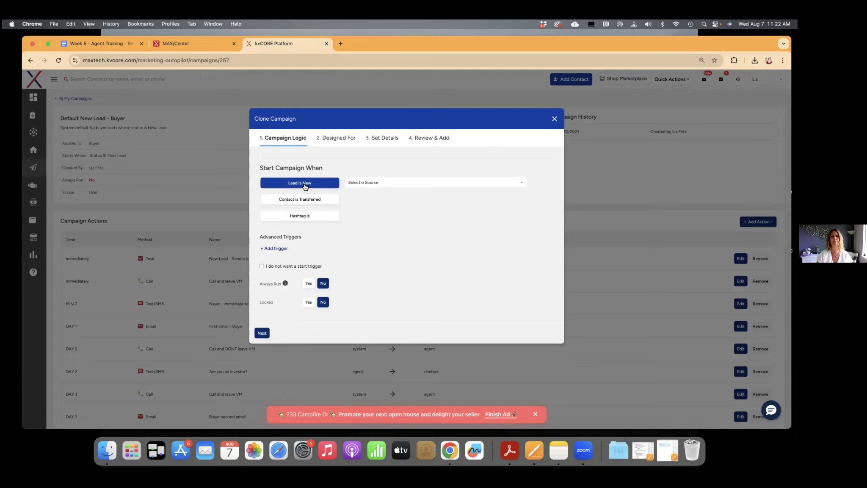
Try Boomtown as the source for the Lead is New trigger, and clear the entry
{"action": "left_click", "coordinate": [373, 182]}
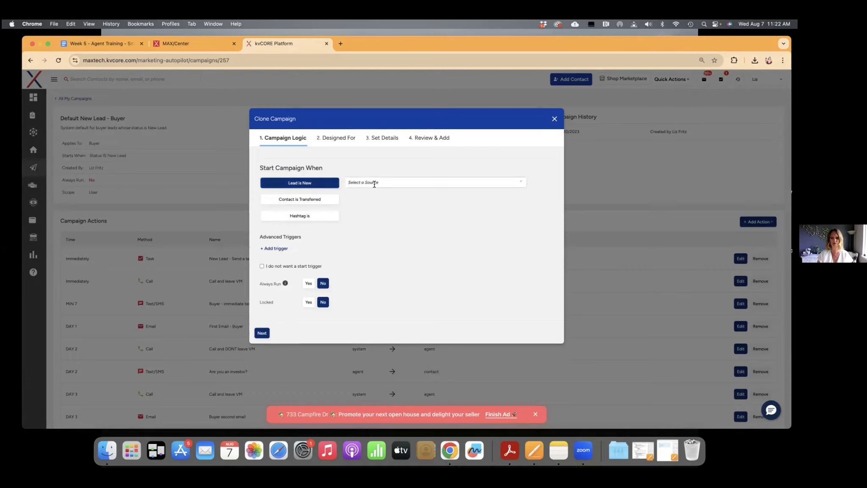
{"action": "type", "text": "Boom"}
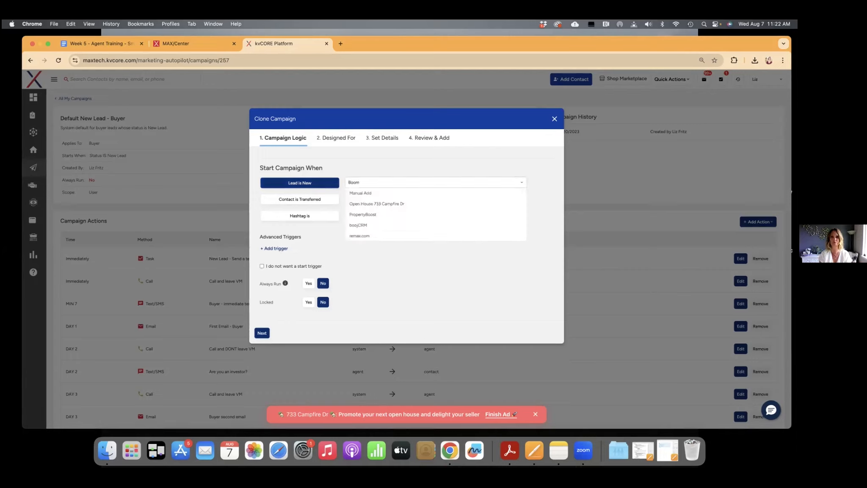
{"action": "type", "text": "w"}
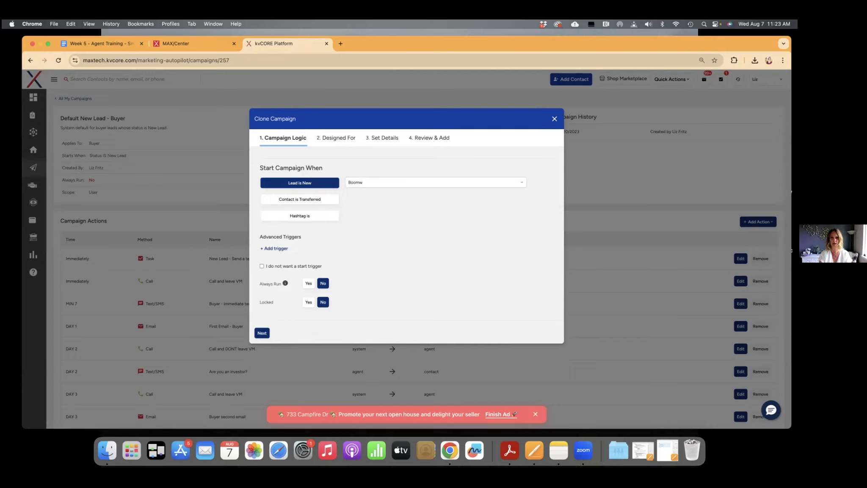
{"action": "type", "text": "otown"}
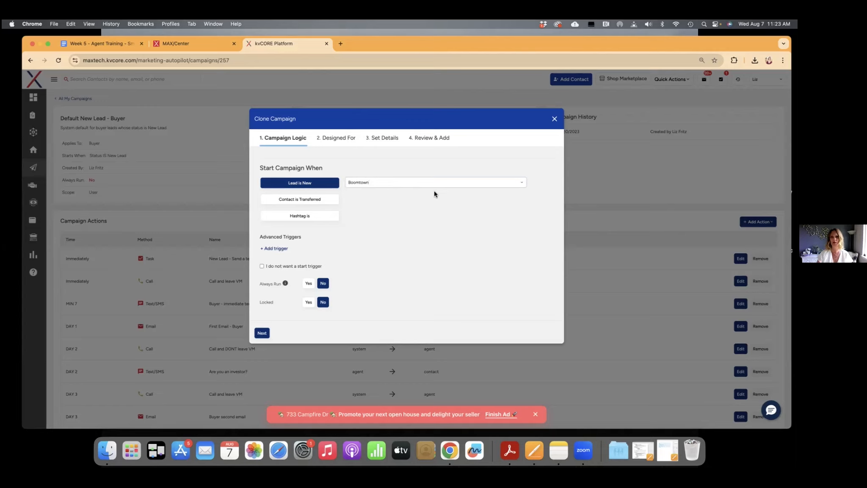
{"action": "left_click_drag", "start_coordinate": [378, 182], "coordinate": [344, 182]}
{"action": "key", "text": "BackSpace"}
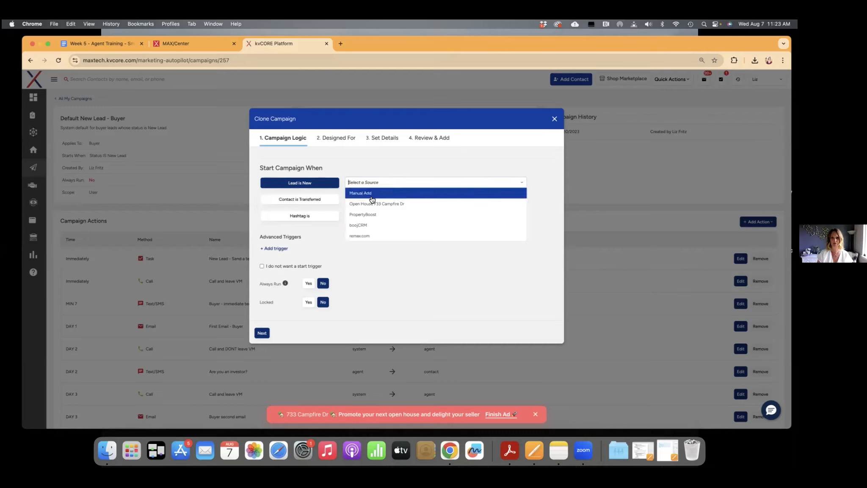
{"action": "left_click", "coordinate": [255, 184]}
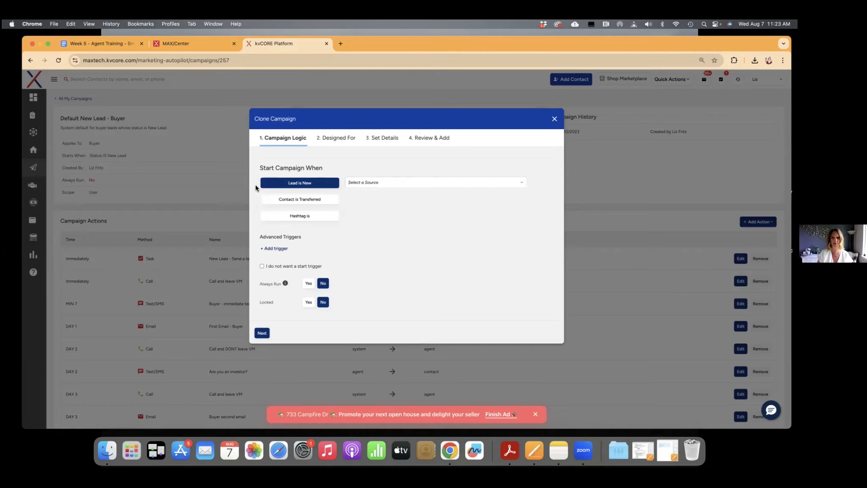
Switch the clone's start trigger to Hashtag is, try Windshire as the hashtag, and clear the hashtag entry
{"action": "left_click", "coordinate": [322, 218]}
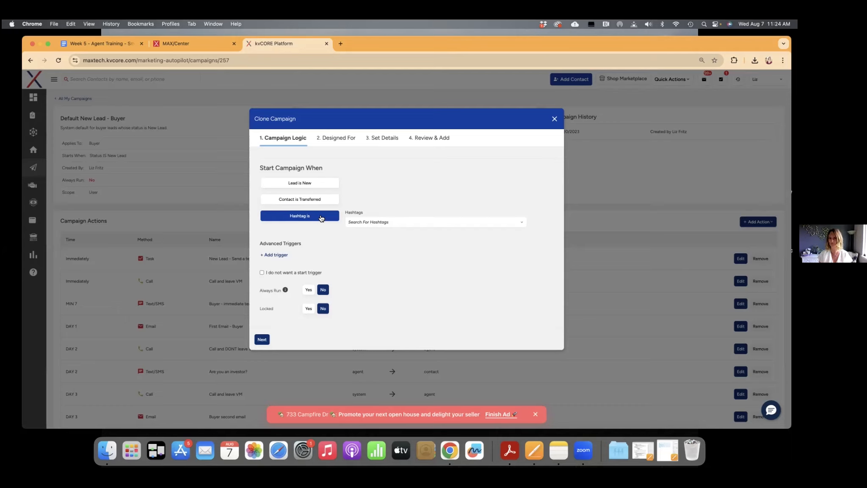
{"action": "left_click", "coordinate": [383, 221]}
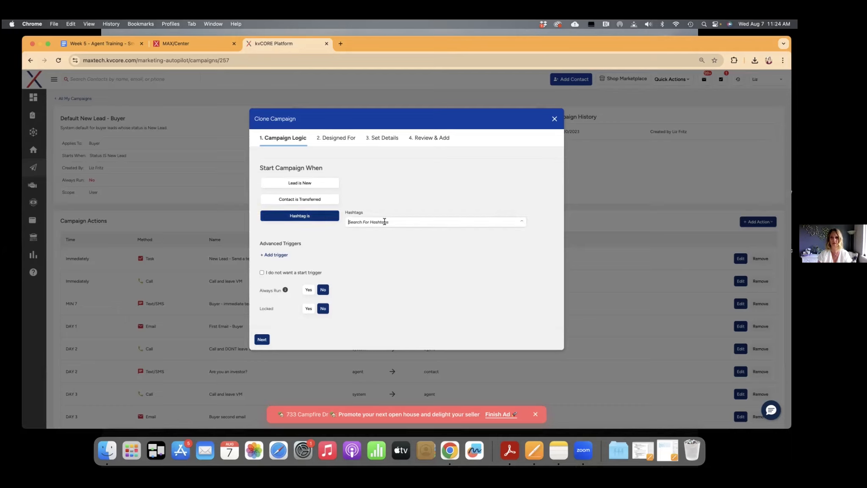
{"action": "type", "text": "Windshire"}
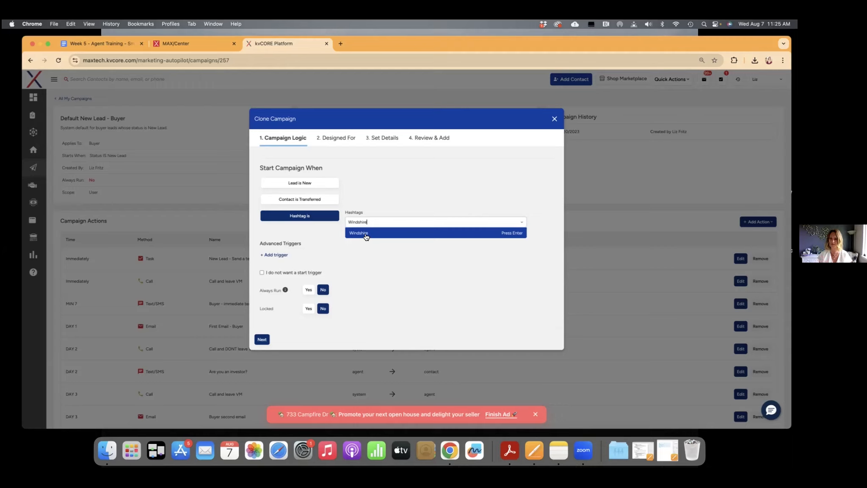
{"action": "left_click", "coordinate": [422, 262]}
{"action": "left_click_drag", "start_coordinate": [411, 223], "coordinate": [354, 221]}
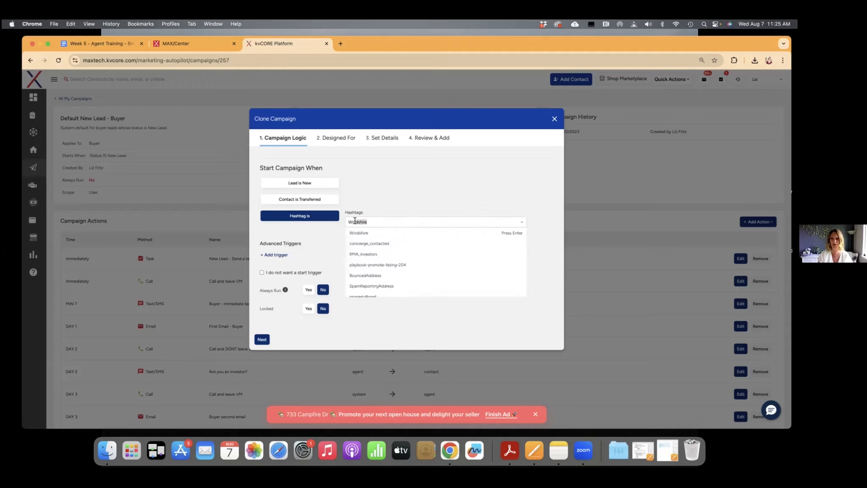
{"action": "key", "text": "BackSpace"}
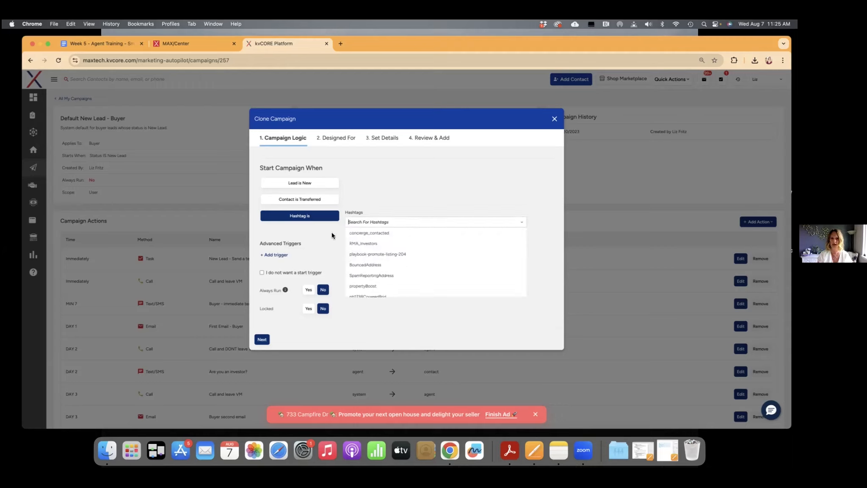
{"action": "left_click", "coordinate": [327, 234]}
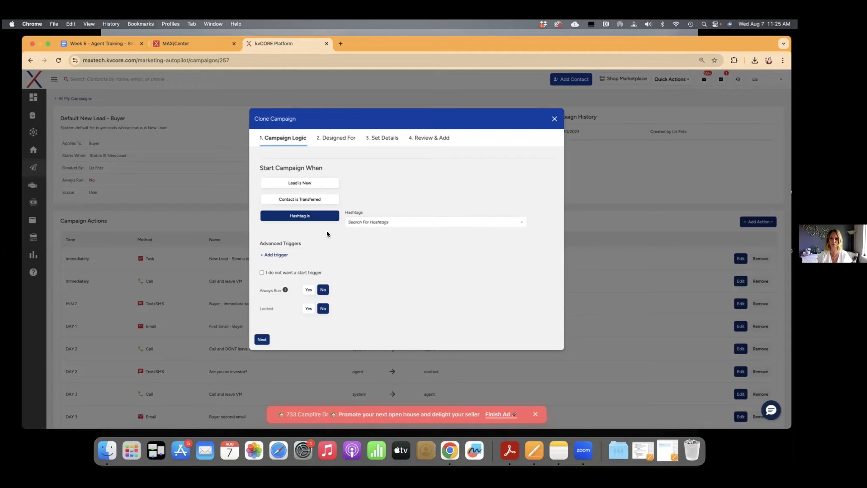
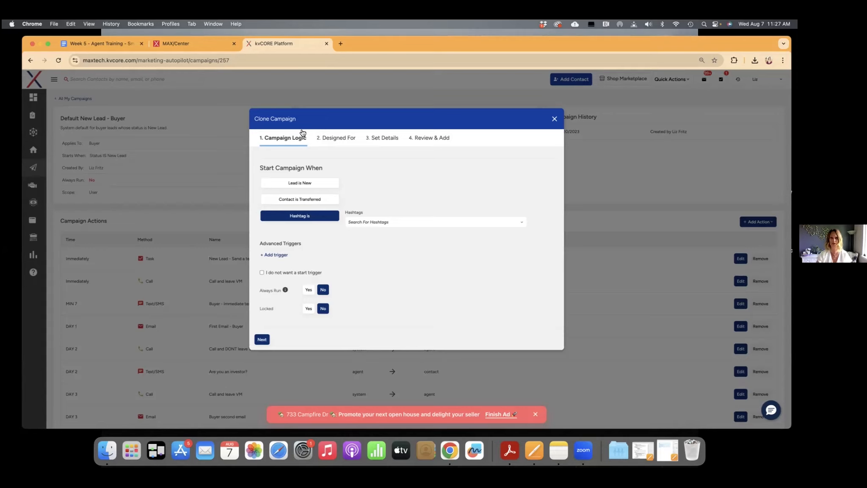
Finish the clone's campaign logic, try other Designed For audiences, and keep Buyer as the only audience
{"action": "left_click", "coordinate": [309, 308]}
{"action": "left_click", "coordinate": [265, 341]}
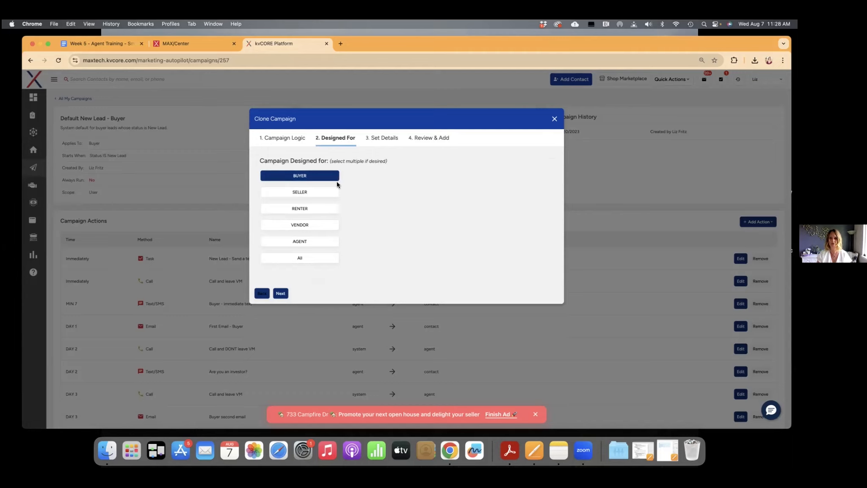
{"action": "left_click", "coordinate": [333, 191]}
{"action": "left_click", "coordinate": [305, 260]}
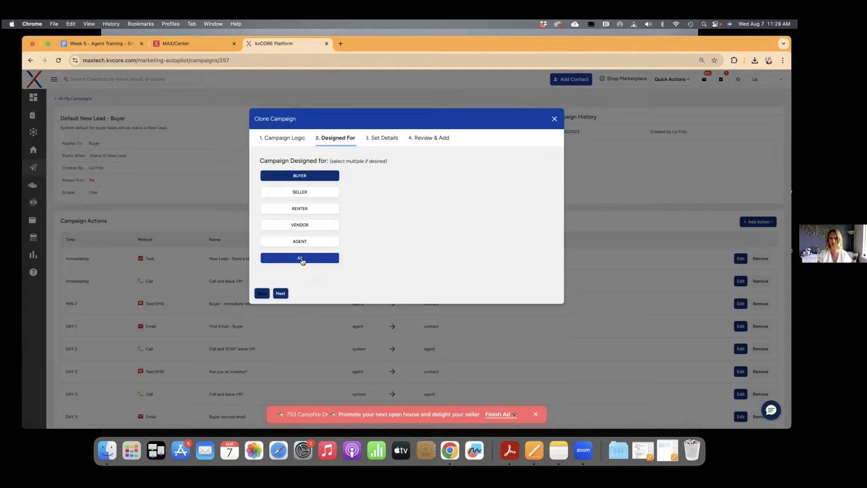
{"action": "left_click", "coordinate": [301, 258]}
{"action": "left_click", "coordinate": [301, 211]}
{"action": "left_click", "coordinate": [301, 210]}
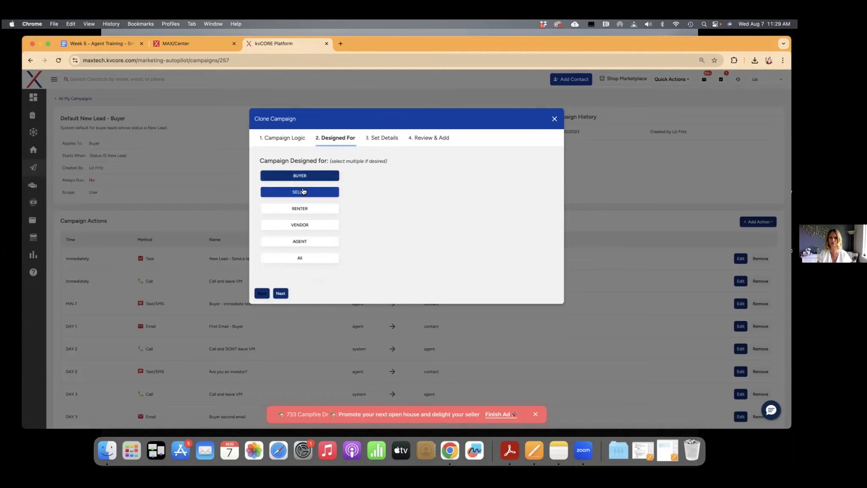
{"action": "left_click", "coordinate": [303, 241]}
{"action": "left_click", "coordinate": [302, 242]}
{"action": "left_click", "coordinate": [303, 229]}
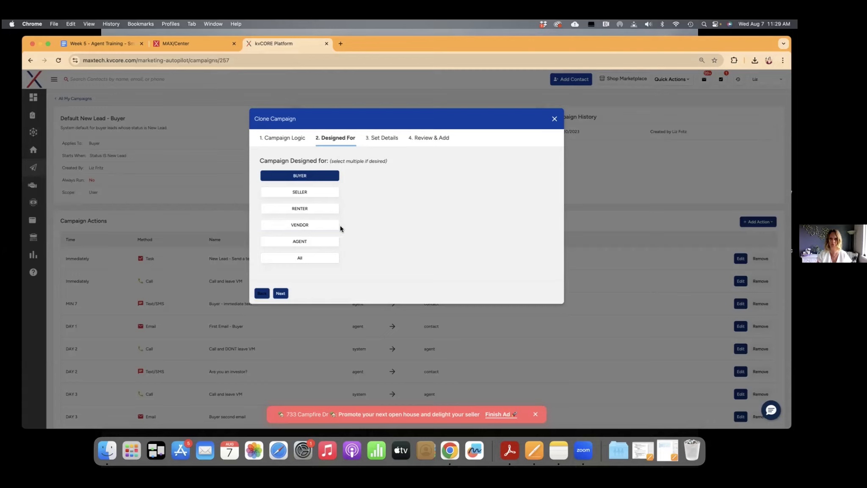
{"action": "left_click", "coordinate": [280, 293]}
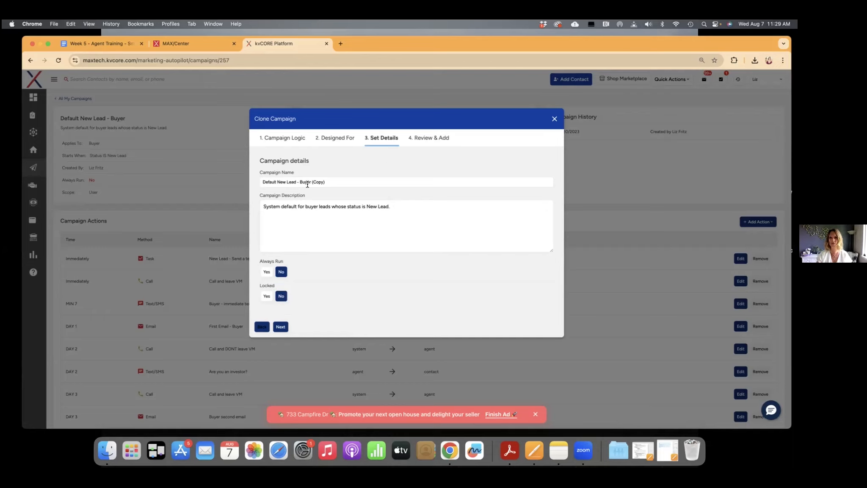
Name the clone Default New Lead - Buyer (Test), keep its description, and finish creating it after the review
{"action": "left_click_drag", "start_coordinate": [323, 181], "coordinate": [311, 181]}
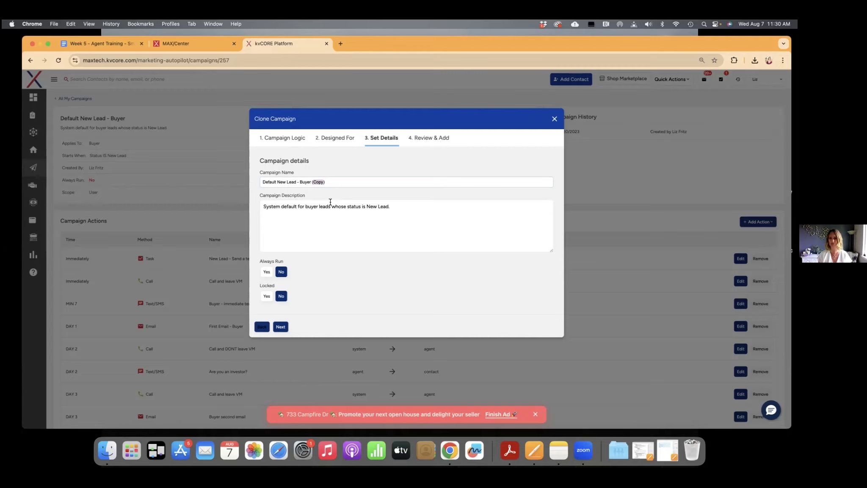
{"action": "type", "text": "Test"}
{"action": "left_click", "coordinate": [397, 207]}
{"action": "left_click_drag", "start_coordinate": [397, 206], "coordinate": [260, 206]}
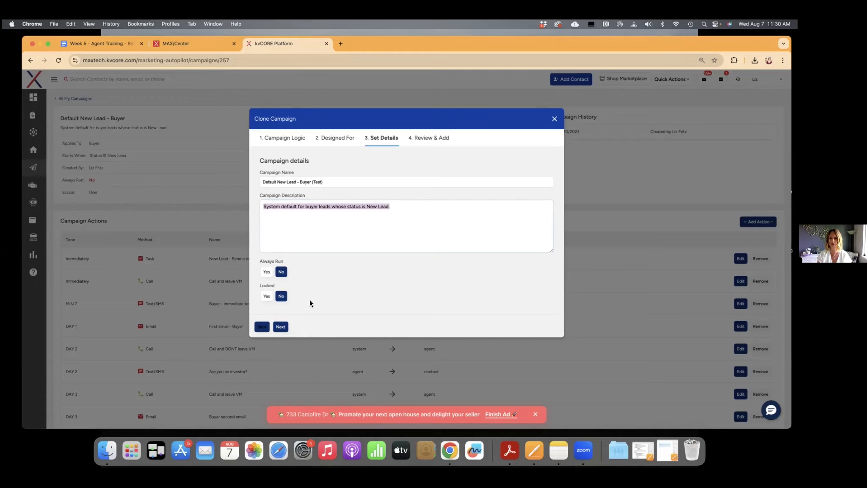
{"action": "left_click", "coordinate": [281, 327]}
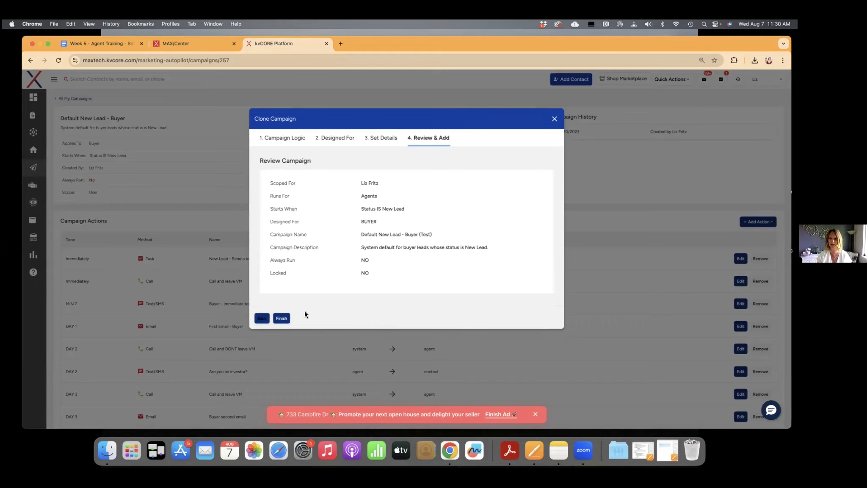
{"action": "left_click", "coordinate": [281, 317]}
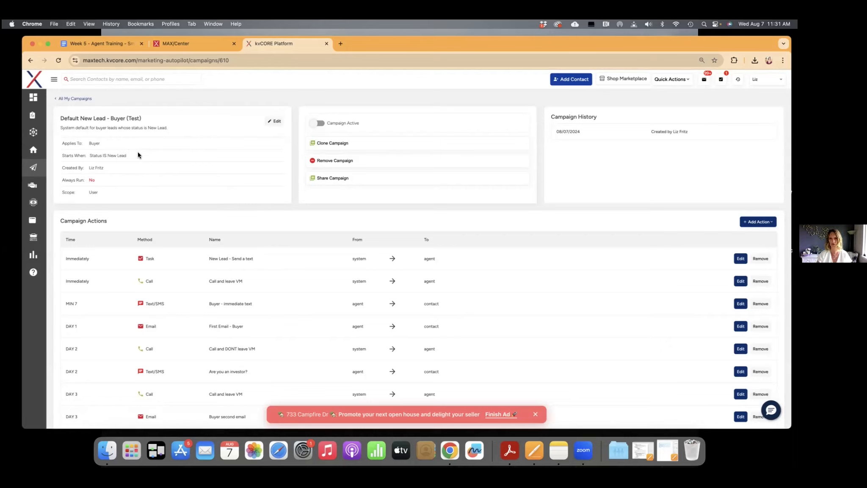
Toggle the Default New Lead - Buyer (Test) campaign to active and answer No to the confirmation
{"action": "left_click", "coordinate": [317, 123]}
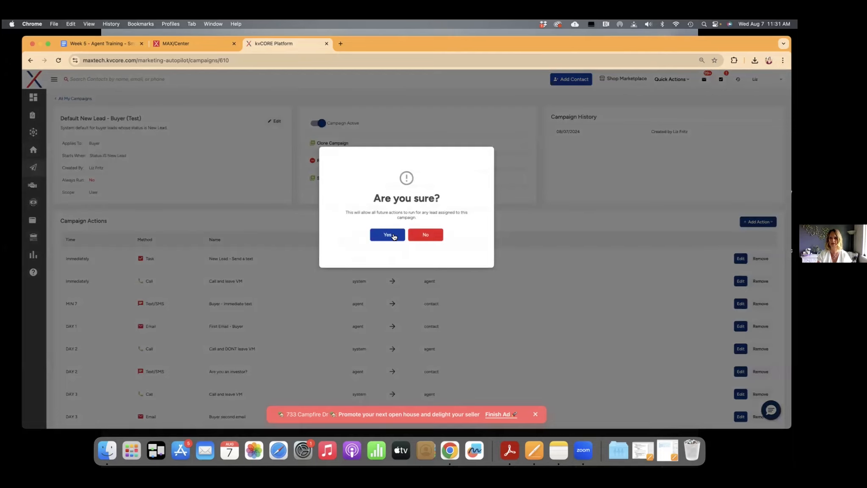
{"action": "left_click", "coordinate": [424, 236]}
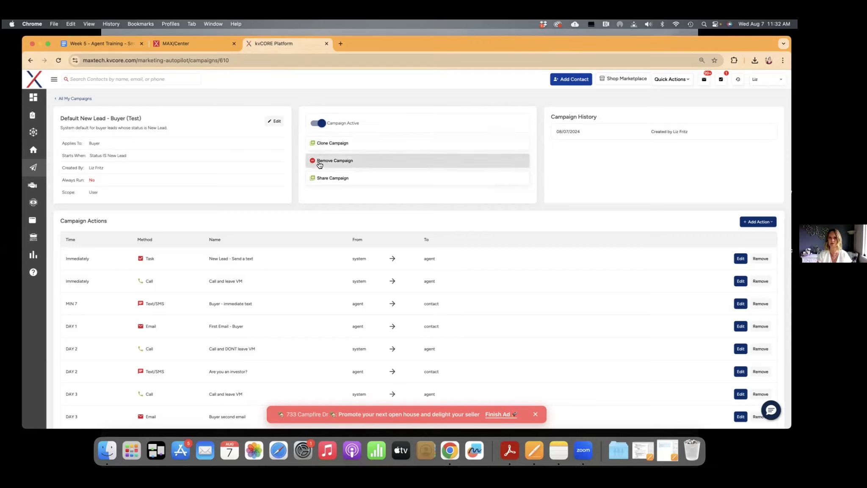
Share the Default New Lead - Buyer (Test) campaign and copy its sharing token
{"action": "left_click", "coordinate": [338, 180]}
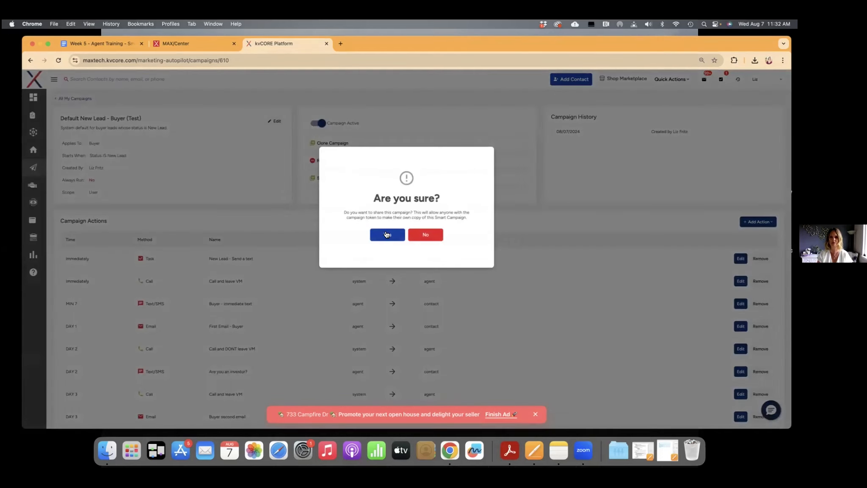
{"action": "left_click", "coordinate": [385, 231]}
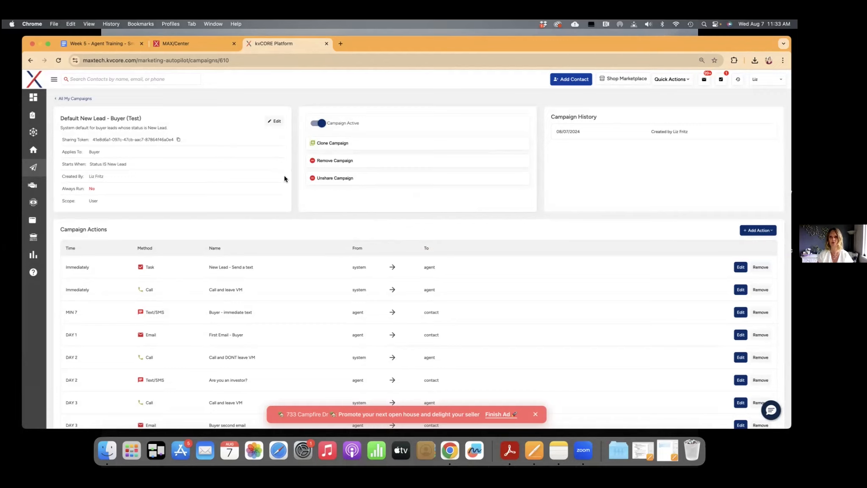
{"action": "left_click", "coordinate": [179, 140]}
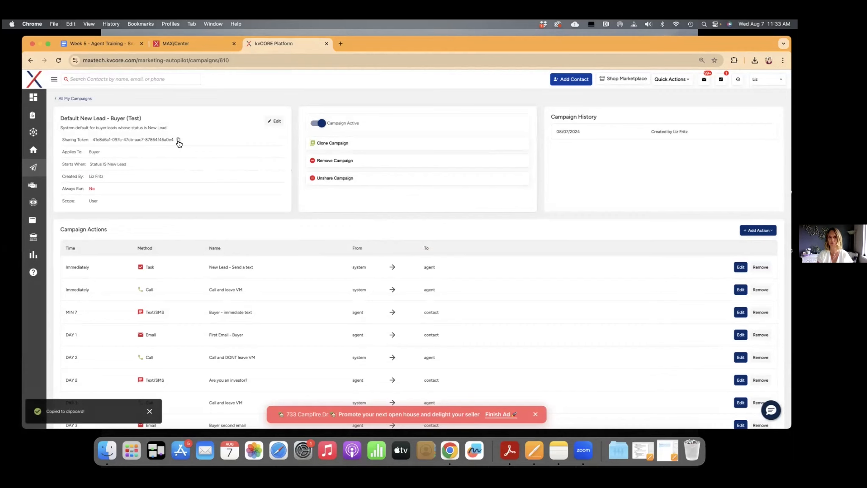
Reveal the field for copying a campaign by token in My Campaigns, and return to the test campaign's details
{"action": "left_click", "coordinate": [82, 99]}
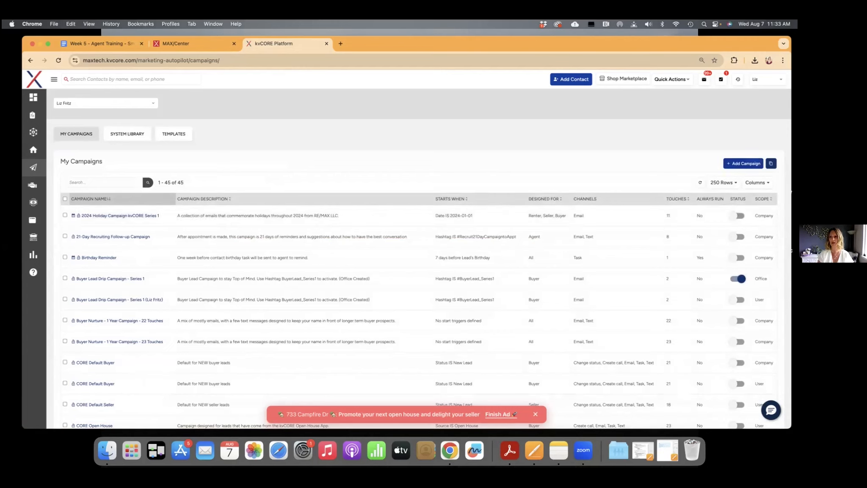
{"action": "mouse_move", "coordinate": [771, 164]}
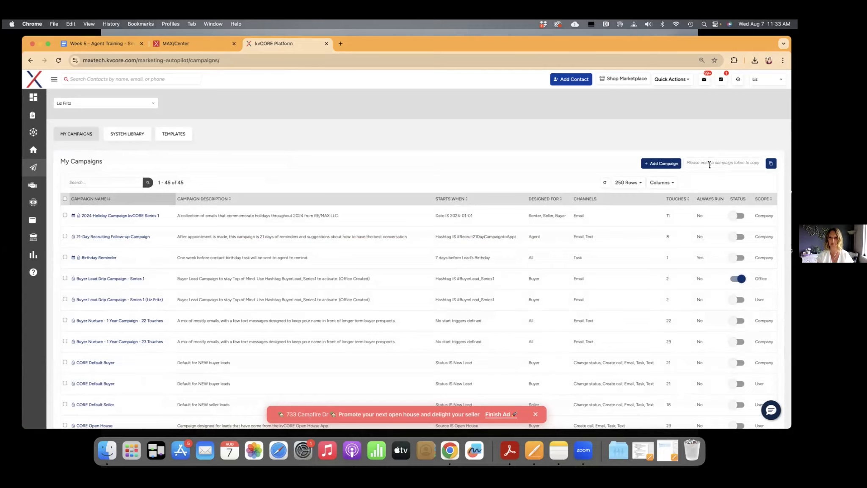
{"action": "left_click", "coordinate": [31, 60]}
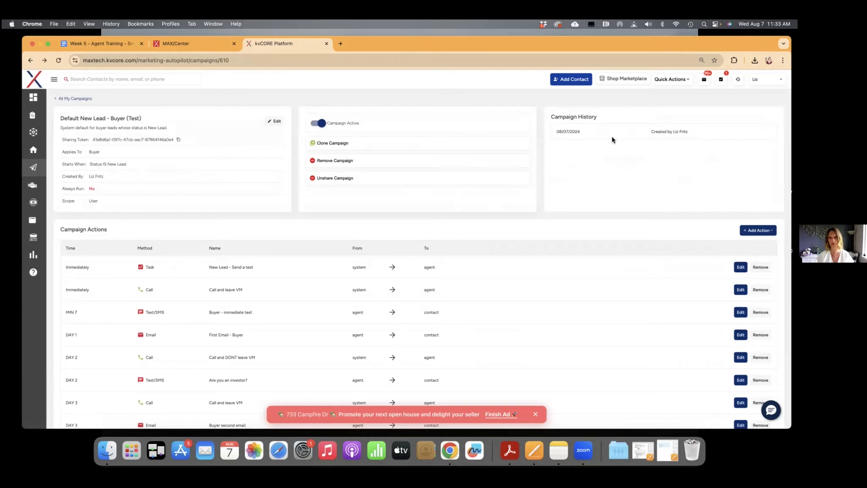
Go over the first campaign actions and remove the Immediately timed Call and leave VM action
{"action": "scroll", "coordinate": [540, 183], "scroll_direction": "down", "scroll_amount": 2}
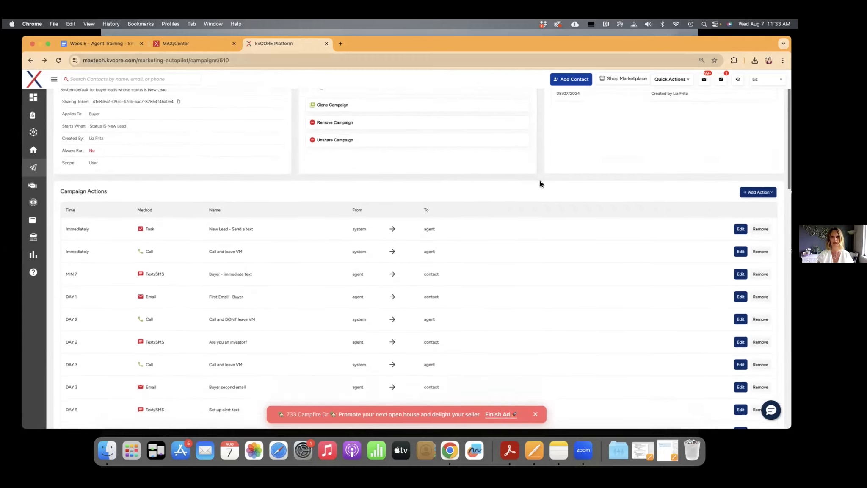
{"action": "scroll", "coordinate": [540, 180], "scroll_direction": "down", "scroll_amount": 2}
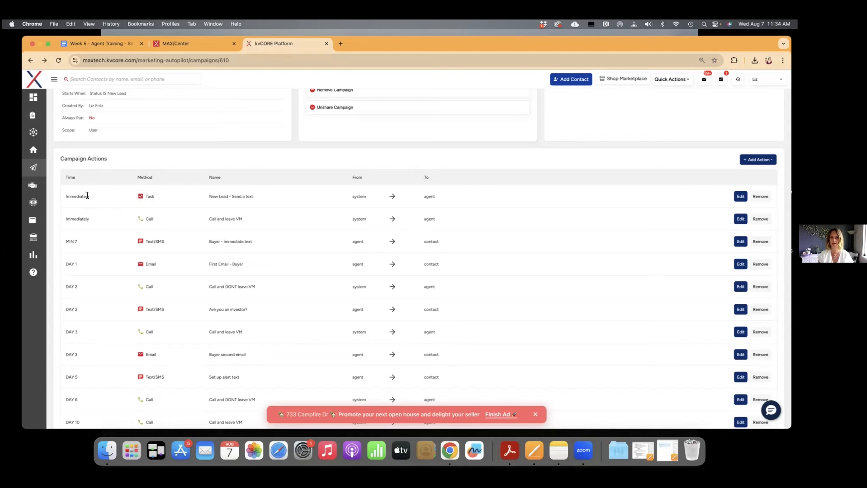
{"action": "scroll", "coordinate": [222, 181], "scroll_direction": "up", "scroll_amount": 4}
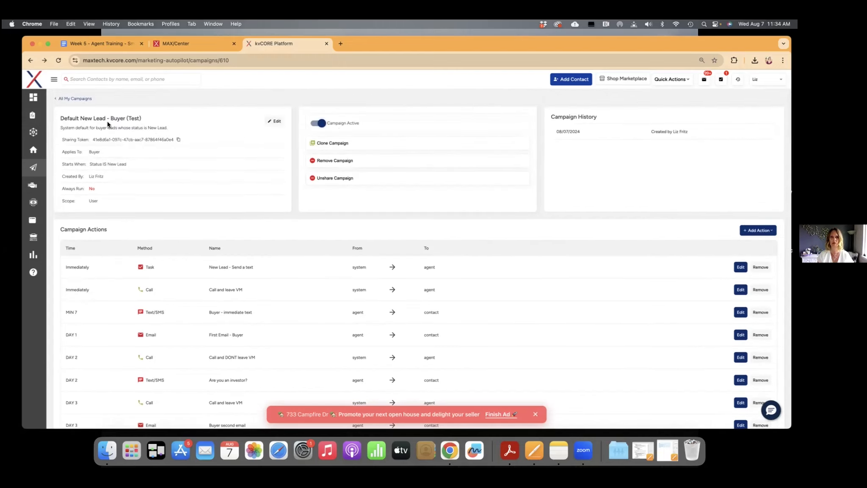
{"action": "scroll", "coordinate": [127, 148], "scroll_direction": "down", "scroll_amount": 3}
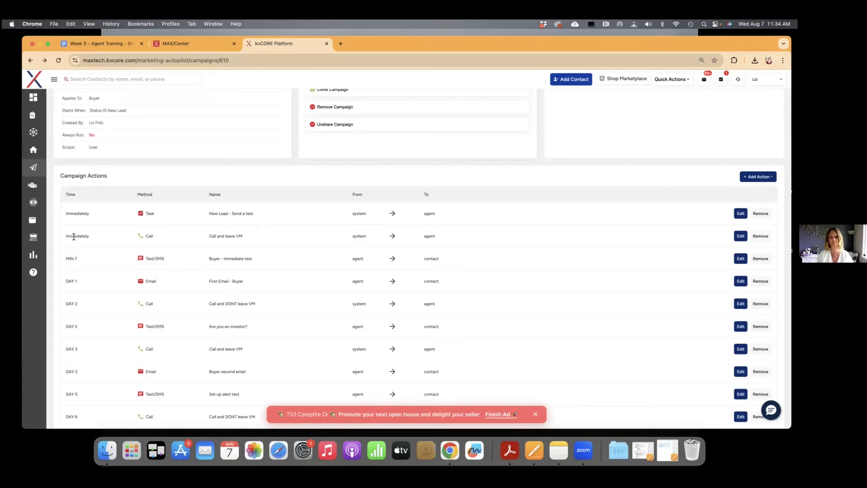
{"action": "scroll", "coordinate": [67, 241], "scroll_direction": "down", "scroll_amount": 1}
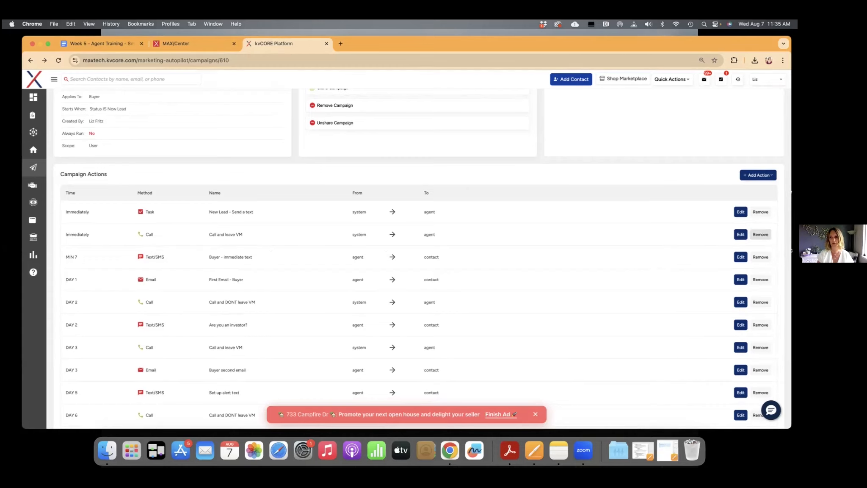
{"action": "left_click", "coordinate": [760, 234]}
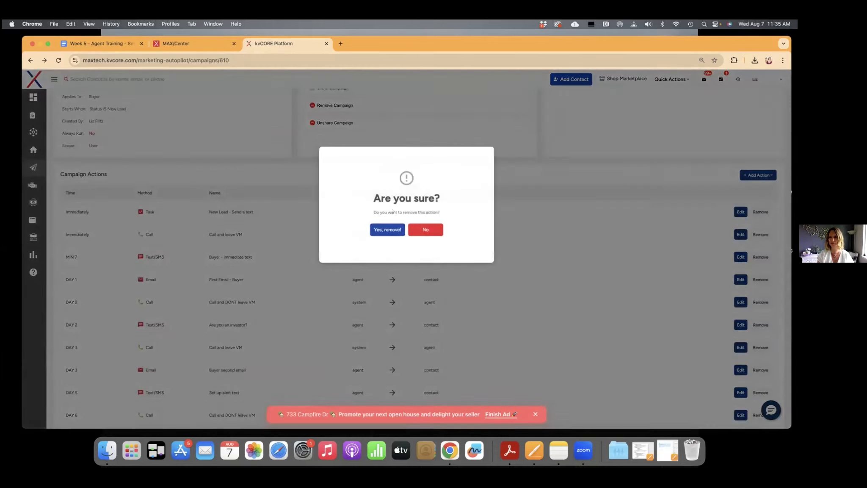
{"action": "left_click", "coordinate": [386, 232]}
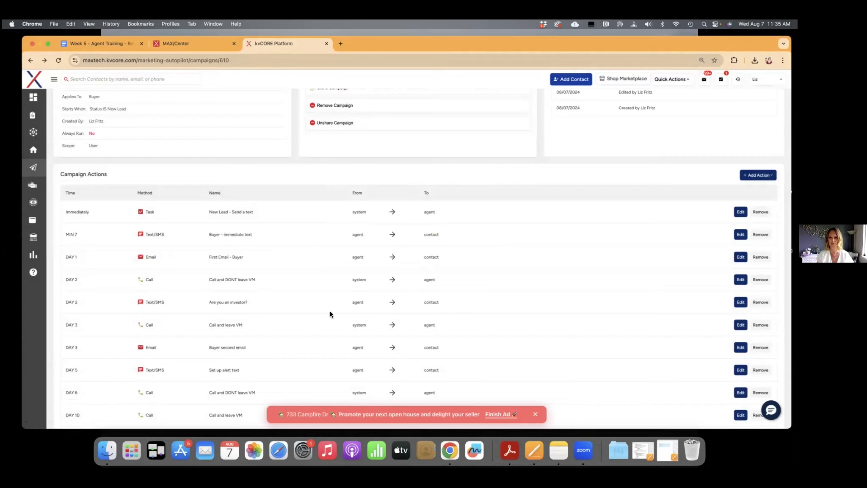
Dismiss the open house ad banner and remove the Day 710 Call and leave VM action from the test campaign
{"action": "left_click", "coordinate": [535, 413]}
{"action": "scroll", "coordinate": [414, 306], "scroll_direction": "down", "scroll_amount": 5}
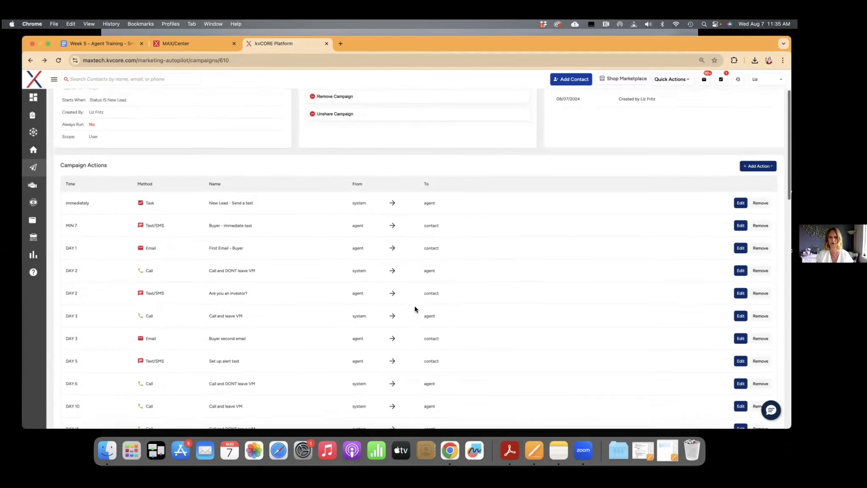
{"action": "scroll", "coordinate": [414, 307], "scroll_direction": "down", "scroll_amount": 8}
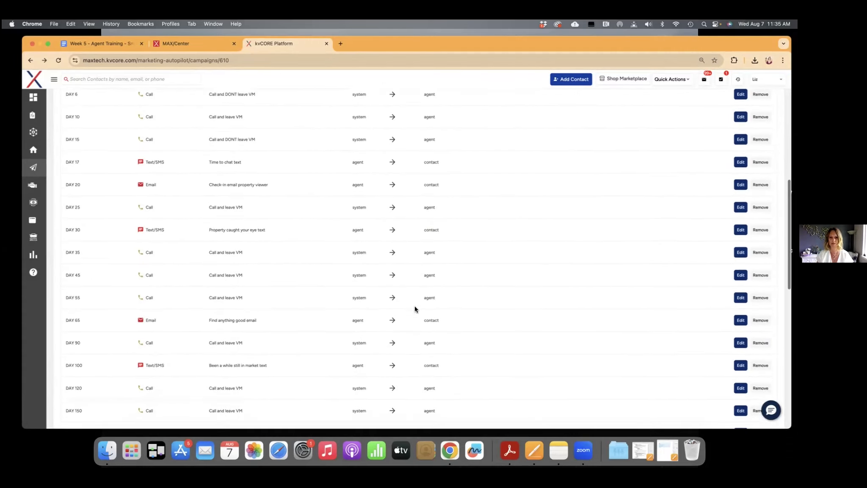
{"action": "scroll", "coordinate": [415, 306], "scroll_direction": "down", "scroll_amount": 3}
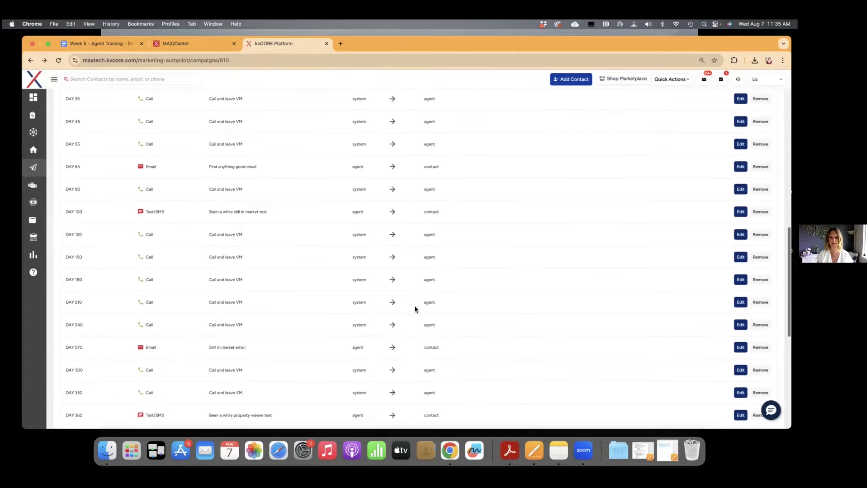
{"action": "scroll", "coordinate": [414, 305], "scroll_direction": "down", "scroll_amount": 3}
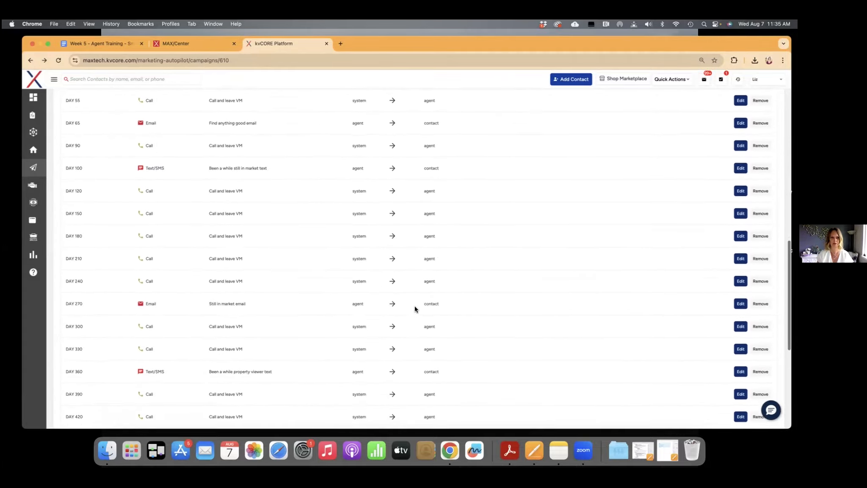
{"action": "scroll", "coordinate": [414, 306], "scroll_direction": "down", "scroll_amount": 3}
{"action": "scroll", "coordinate": [415, 308], "scroll_direction": "down", "scroll_amount": 3}
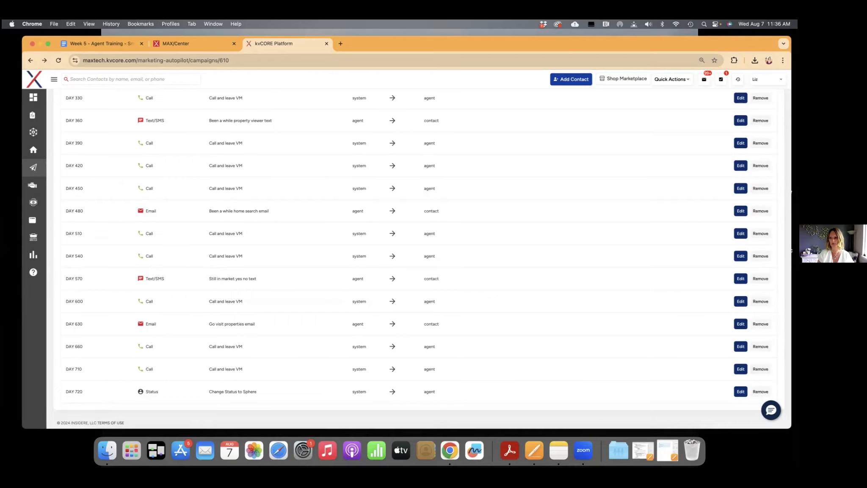
{"action": "left_click", "coordinate": [760, 368]}
{"action": "left_click", "coordinate": [388, 229]}
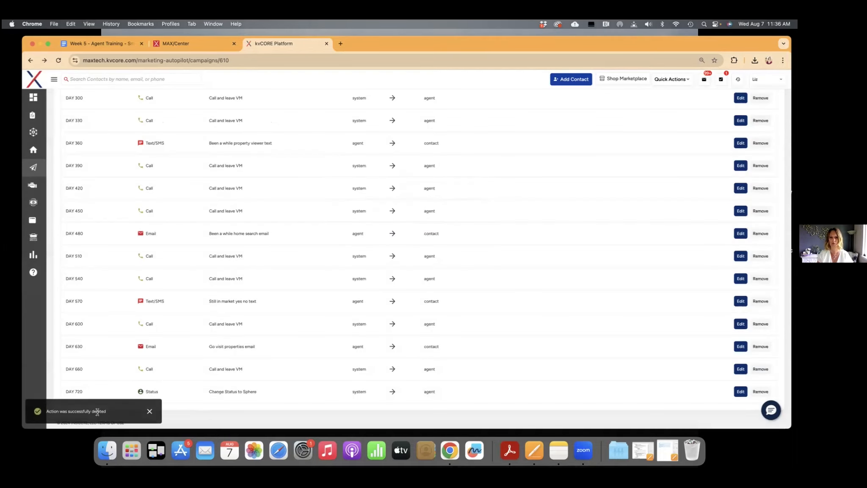
Look back over the test campaign's actions from the final days up to the first ones
{"action": "scroll", "coordinate": [314, 314], "scroll_direction": "up", "scroll_amount": 1}
{"action": "scroll", "coordinate": [314, 314], "scroll_direction": "up", "scroll_amount": 10}
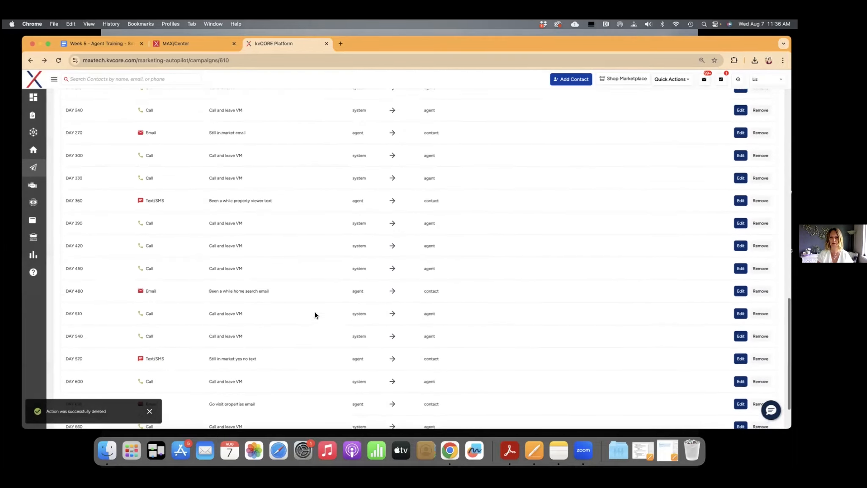
{"action": "scroll", "coordinate": [314, 314], "scroll_direction": "up", "scroll_amount": 10}
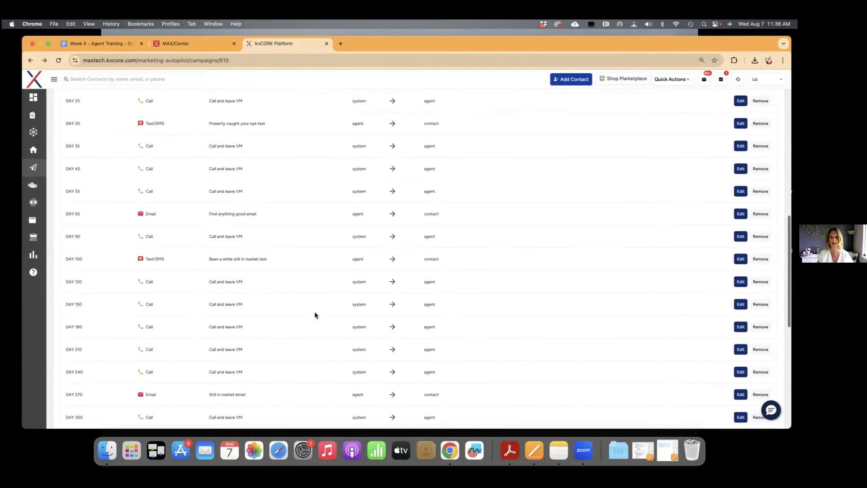
{"action": "scroll", "coordinate": [314, 314], "scroll_direction": "up", "scroll_amount": 10}
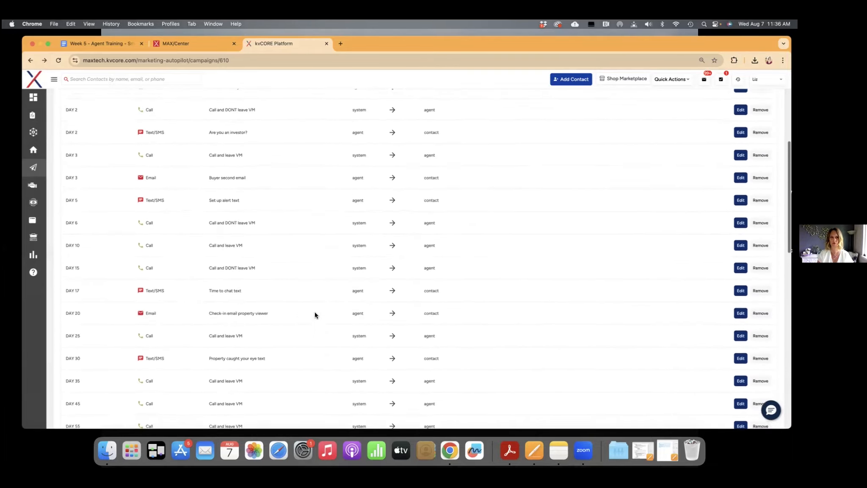
{"action": "scroll", "coordinate": [314, 314], "scroll_direction": "up", "scroll_amount": 1}
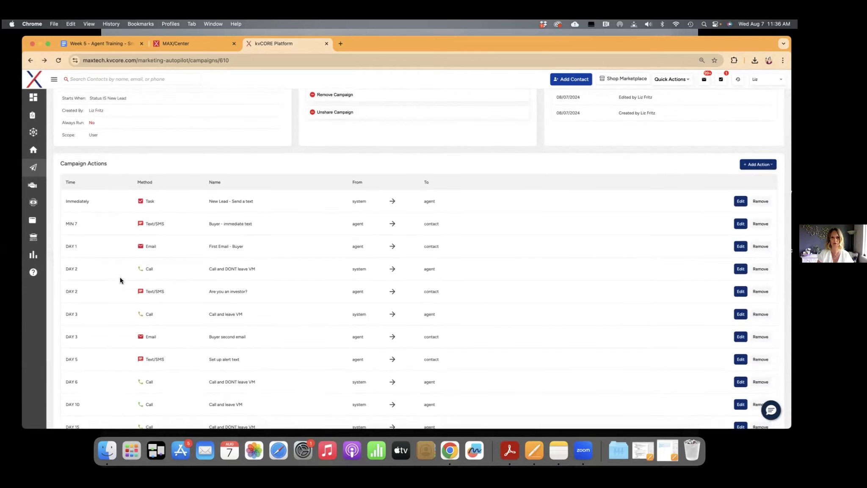
{"action": "scroll", "coordinate": [148, 323], "scroll_direction": "up", "scroll_amount": 1}
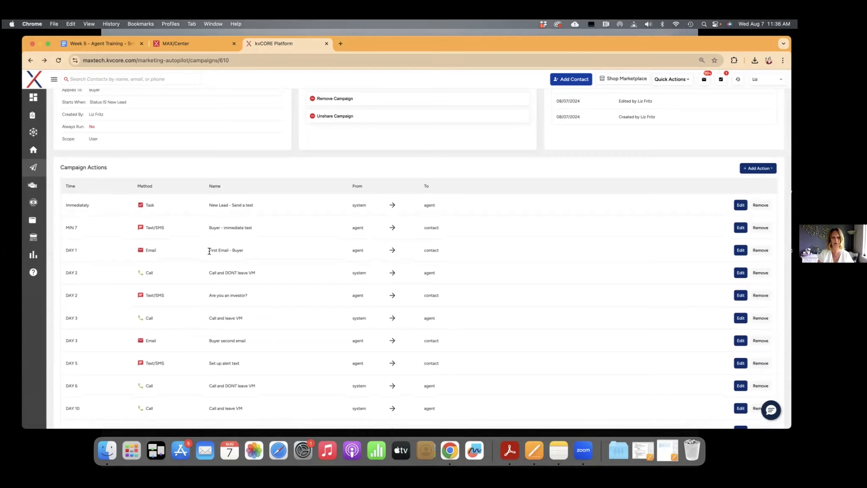
{"action": "scroll", "coordinate": [206, 250], "scroll_direction": "down", "scroll_amount": 1}
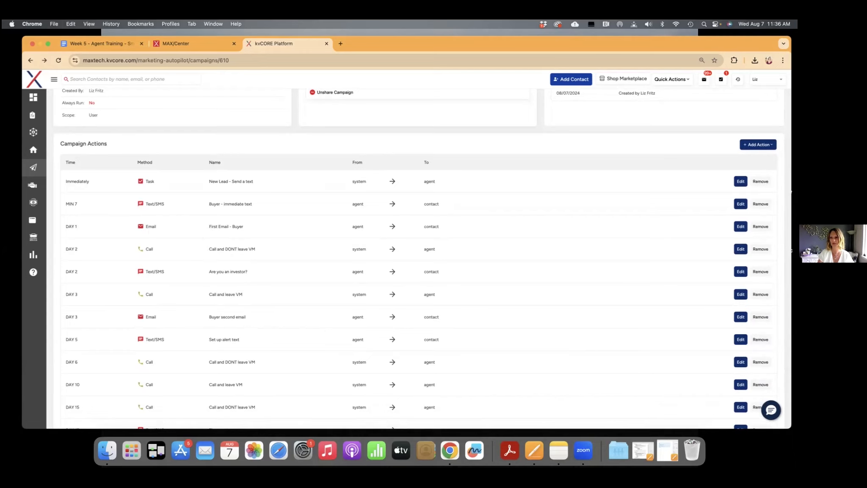
{"action": "left_click", "coordinate": [741, 316]}
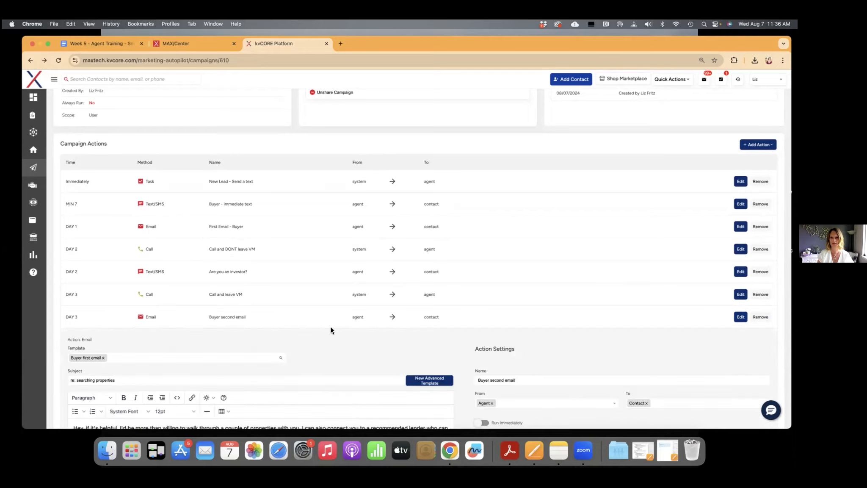
{"action": "scroll", "coordinate": [331, 327], "scroll_direction": "down", "scroll_amount": 3}
{"action": "scroll", "coordinate": [331, 327], "scroll_direction": "down", "scroll_amount": 2}
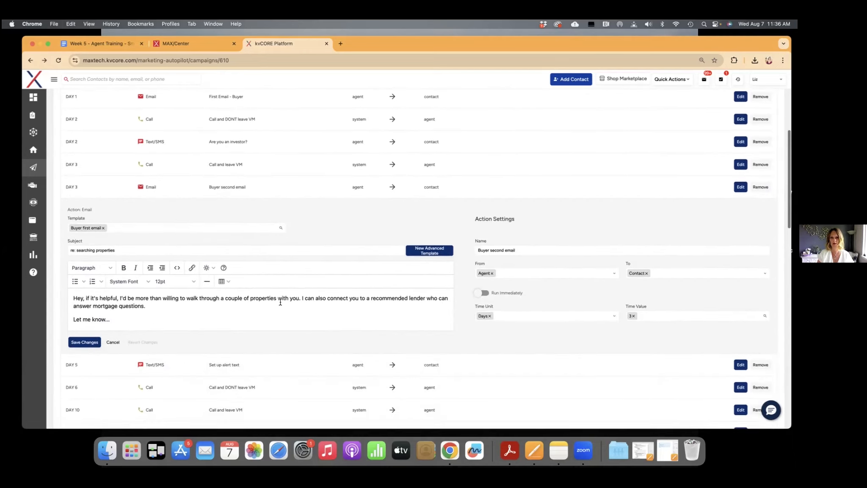
{"action": "scroll", "coordinate": [280, 302], "scroll_direction": "down", "scroll_amount": 1}
{"action": "scroll", "coordinate": [279, 301], "scroll_direction": "up", "scroll_amount": 2}
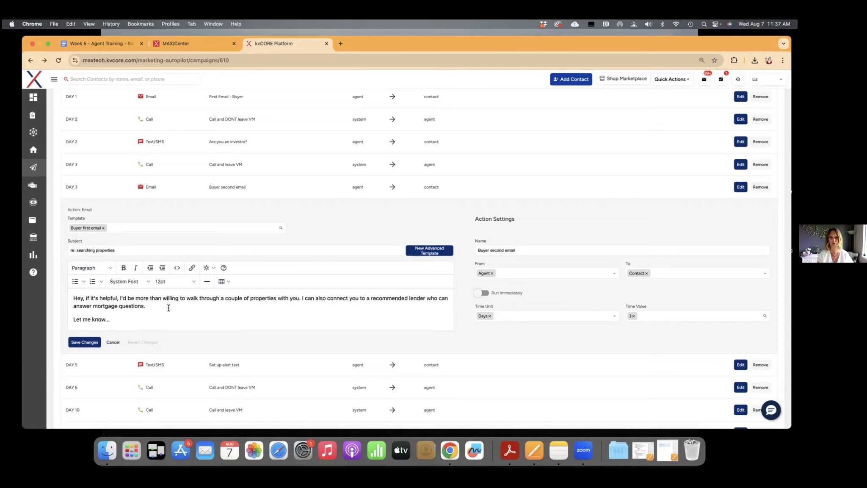
{"action": "scroll", "coordinate": [139, 309], "scroll_direction": "down", "scroll_amount": 1}
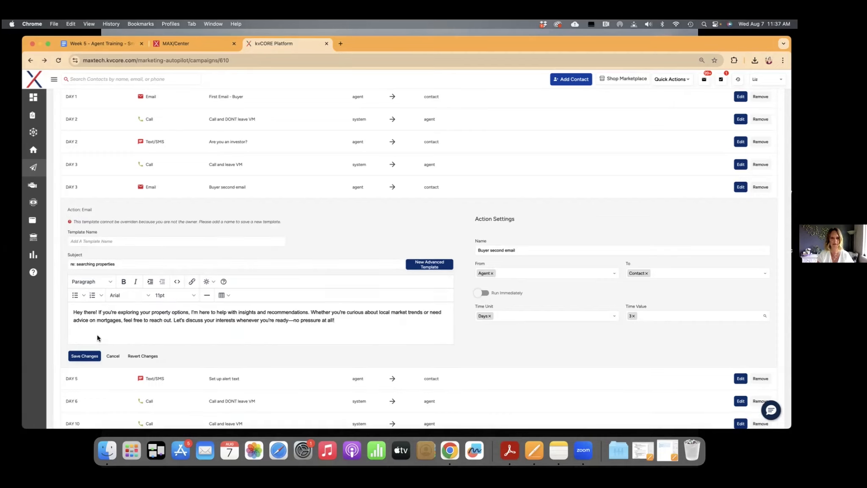
{"action": "scroll", "coordinate": [97, 334], "scroll_direction": "down", "scroll_amount": 1}
{"action": "left_click", "coordinate": [112, 329]}
{"action": "left_click", "coordinate": [381, 230]}
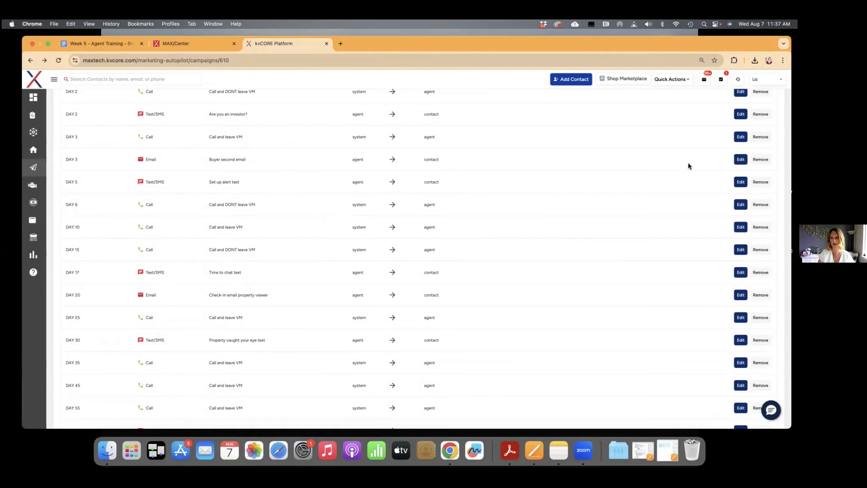
Replace the Day 3 Buyer second email's message with the copied text beginning "Hey there! If you're exploring your property options"
{"action": "left_click", "coordinate": [741, 159]}
{"action": "scroll", "coordinate": [165, 279], "scroll_direction": "down", "scroll_amount": 3}
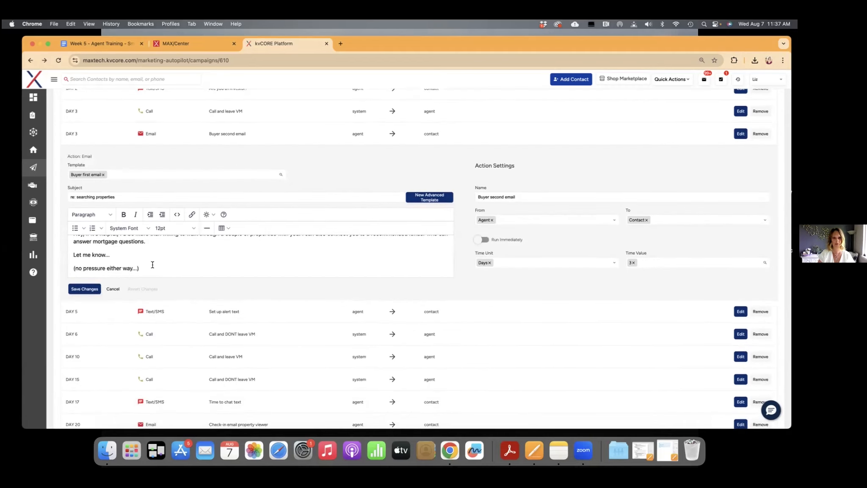
{"action": "left_click_drag", "start_coordinate": [141, 268], "coordinate": [73, 239]}
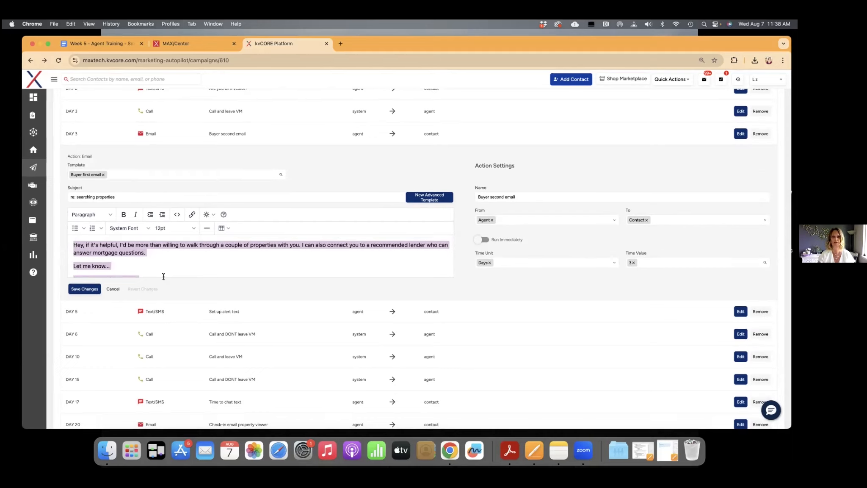
{"action": "scroll", "coordinate": [163, 276], "scroll_direction": "down", "scroll_amount": 3}
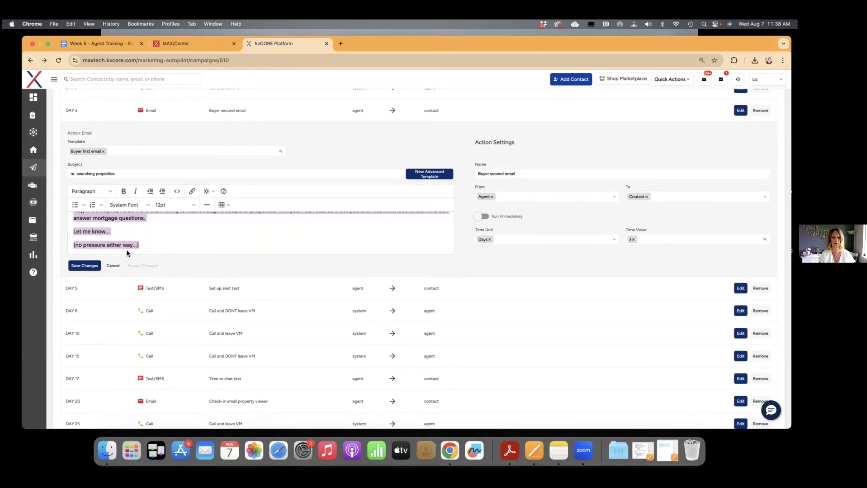
{"action": "type", "text": "Hey there! If you're exploring your property options, I'm here to help with insights and recommendations. Whether you're curious about local market trends or need advice on mortgages, feel free to reach out. Let's discuss your interests whenever you're ready—no pressure at all!"}
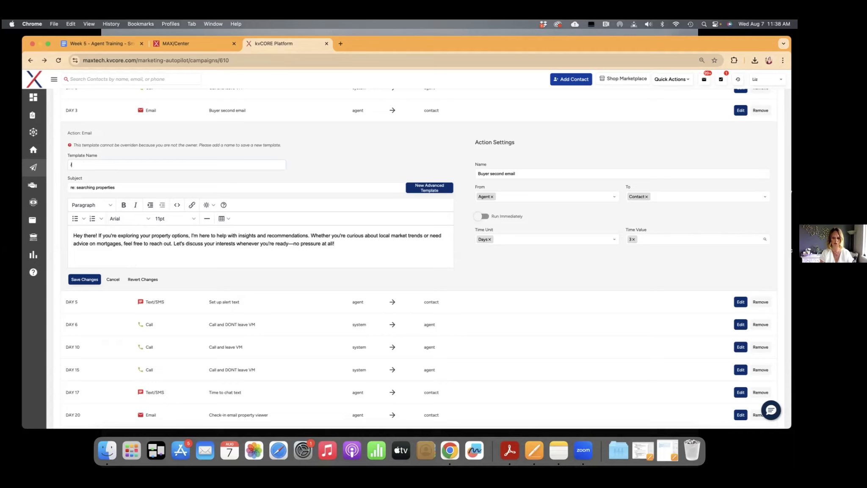
Name the new email template "Exploring Your Property Options"
{"action": "type", "text": "Exploring Your Property Op"}
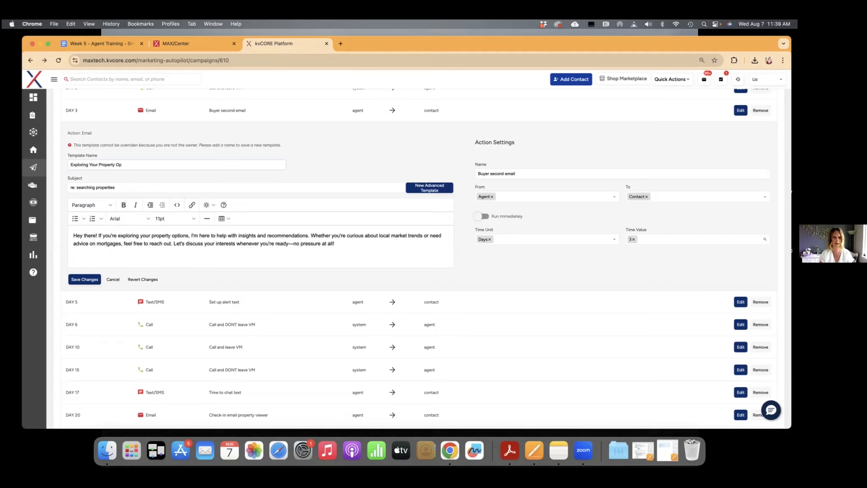
{"action": "type", "text": "tions"}
Replace the Day 3 email's subject with a copy of the template name, "Exploring Your Property Options"
{"action": "scroll", "coordinate": [102, 167], "scroll_direction": "down", "scroll_amount": 1}
{"action": "left_click_drag", "start_coordinate": [132, 159], "coordinate": [65, 159]}
{"action": "key", "text": "super+c"}
{"action": "left_click_drag", "start_coordinate": [117, 181], "coordinate": [61, 179]}
{"action": "key", "text": "super+v"}
Extend the email template name to "Exploring Your Property Options - New Buyer Lead Email 3"
{"action": "left_click_drag", "start_coordinate": [140, 159], "coordinate": [68, 159]}
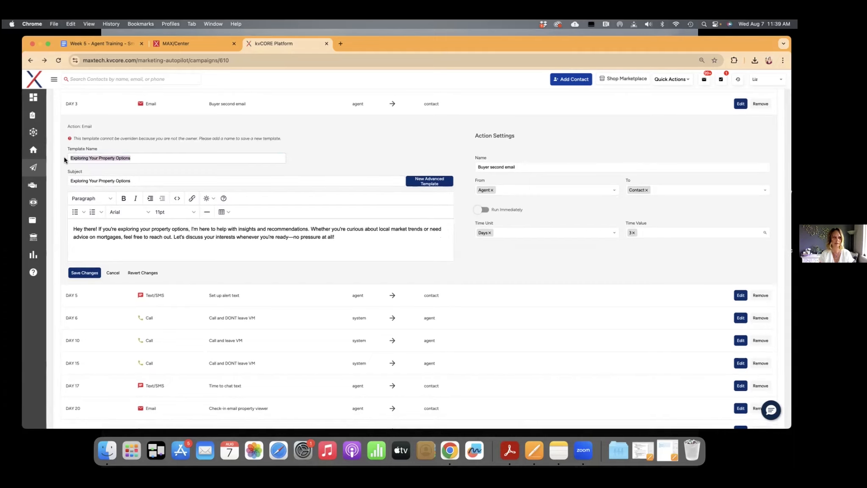
{"action": "left_click", "coordinate": [141, 159]}
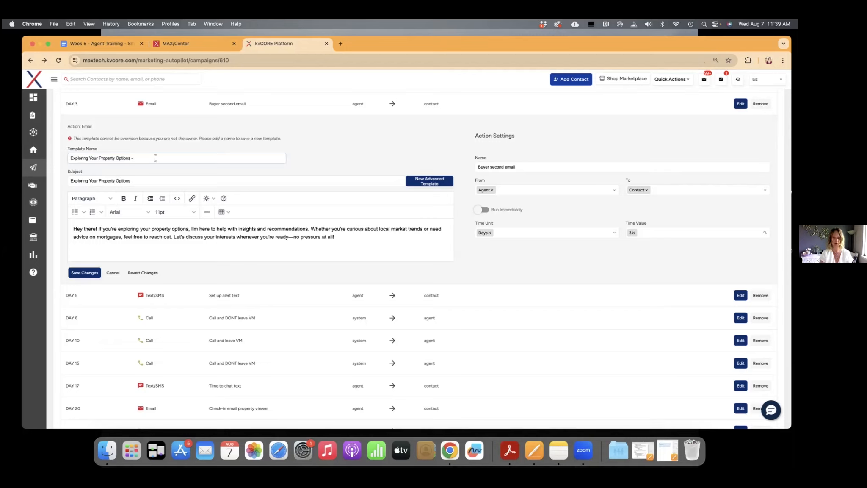
{"action": "type", "text": "New Buyer Lead Email 3"}
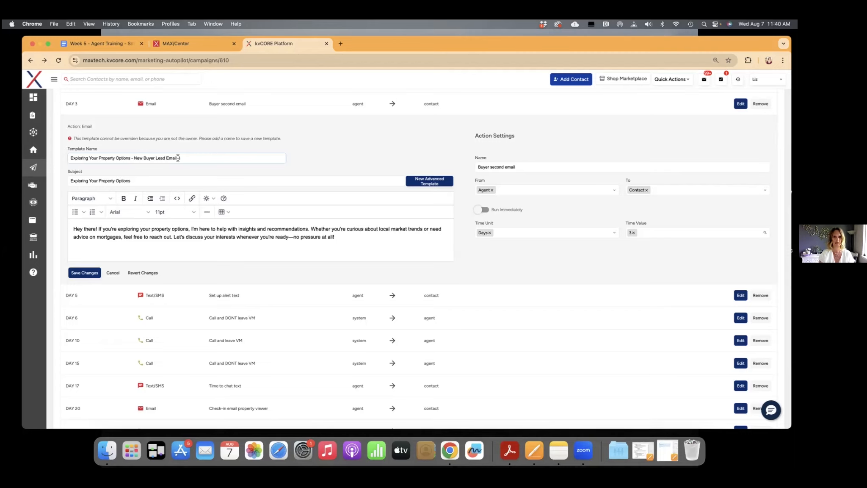
Set the action name to "Exploring Your Property Options - New Buyer Lead Email 3" and save the Day 3 email action
{"action": "left_click_drag", "start_coordinate": [178, 158], "coordinate": [64, 159]}
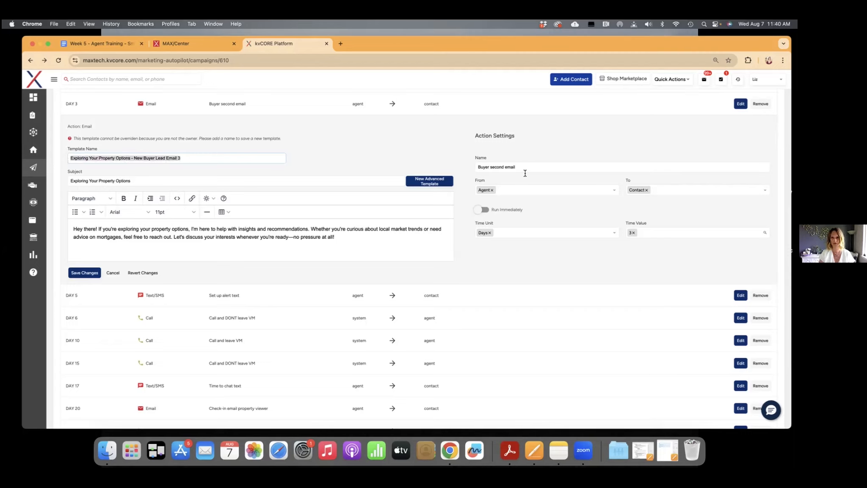
{"action": "left_click_drag", "start_coordinate": [524, 168], "coordinate": [480, 166]}
{"action": "key", "text": "super+v"}
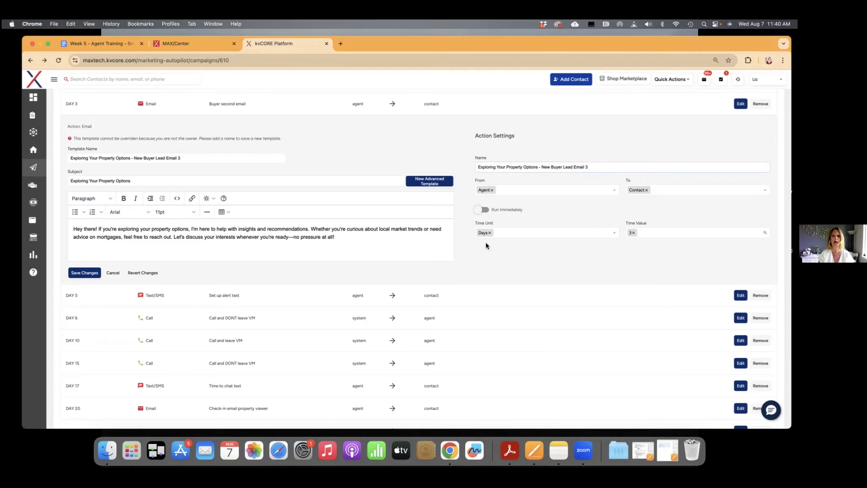
{"action": "left_click", "coordinate": [87, 273]}
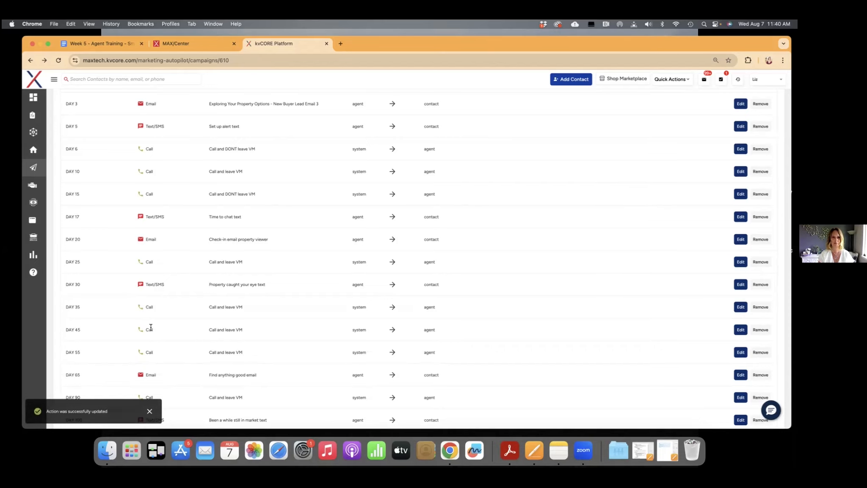
Add a Task action to the campaign with the content "Check in with New Buyer Lead either via text or email."
{"action": "scroll", "coordinate": [199, 177], "scroll_direction": "up", "scroll_amount": 3}
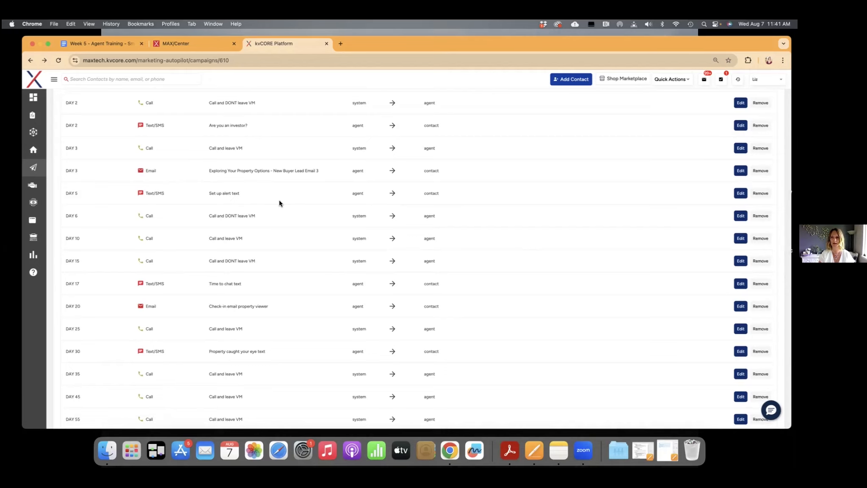
{"action": "scroll", "coordinate": [279, 203], "scroll_direction": "up", "scroll_amount": 5}
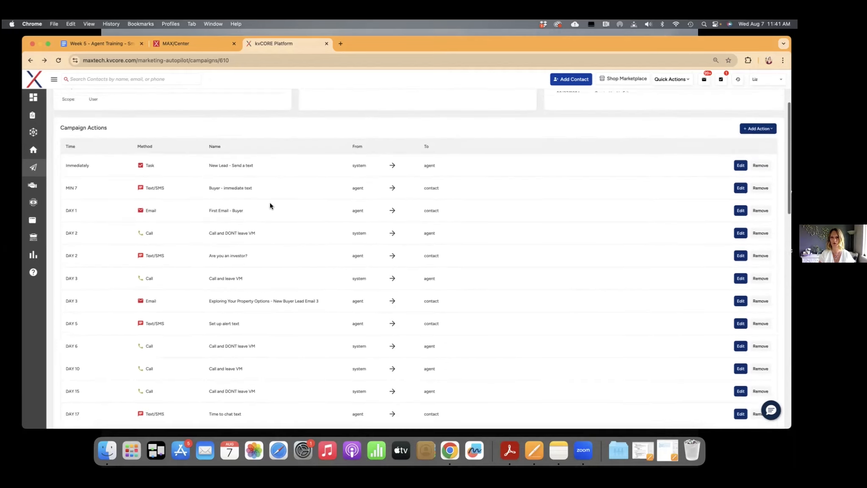
{"action": "left_click", "coordinate": [758, 128]}
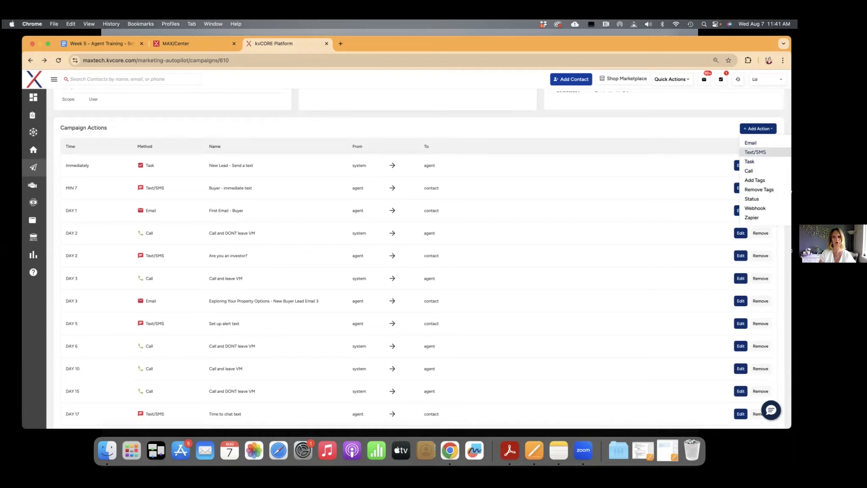
{"action": "left_click", "coordinate": [749, 161]}
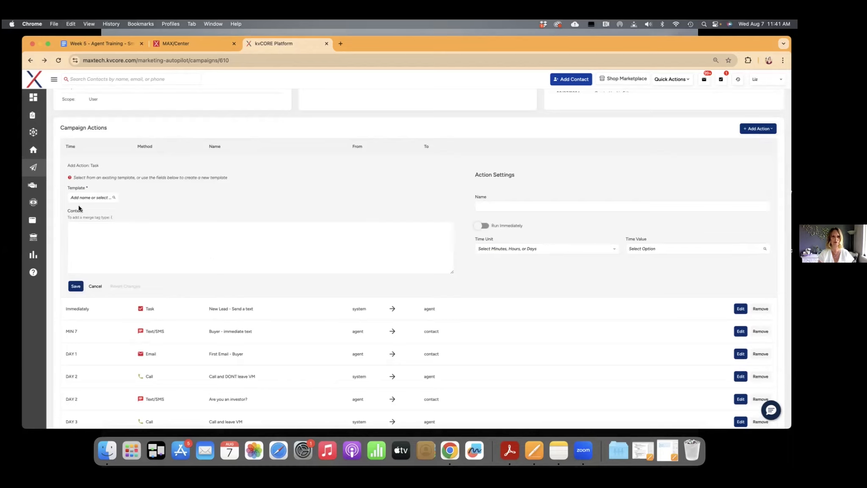
{"action": "left_click", "coordinate": [75, 228]}
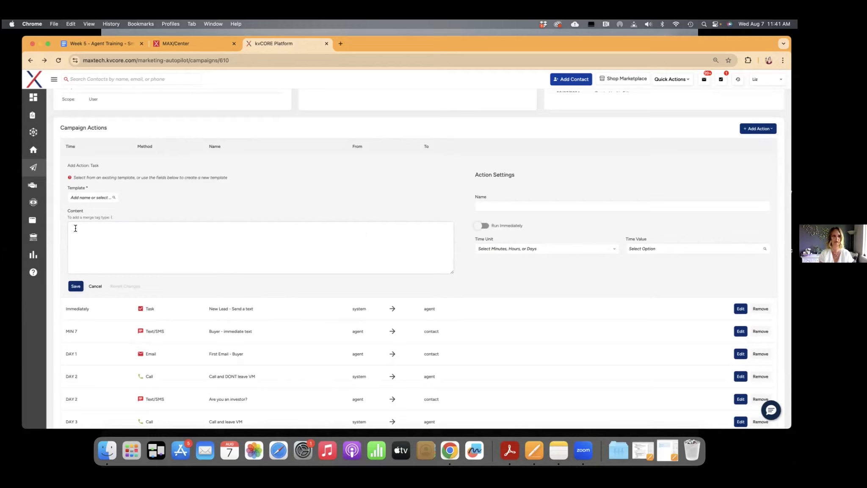
{"action": "type", "text": "Check in w"}
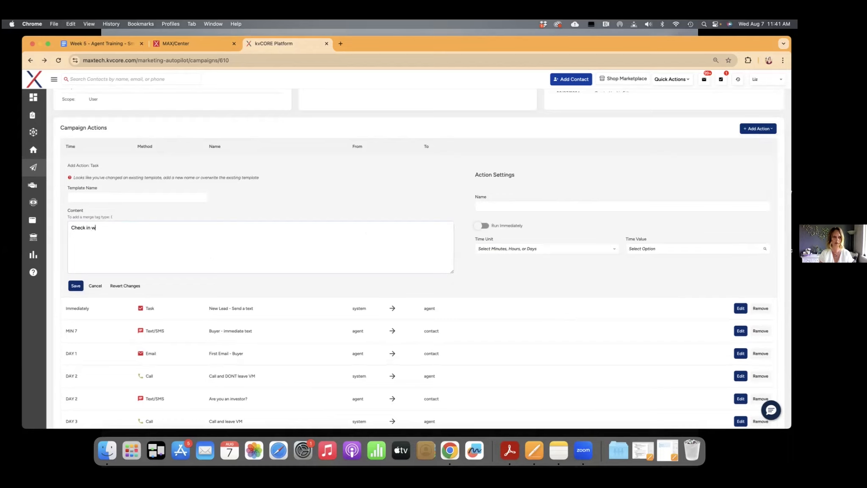
{"action": "type", "text": "ith New Buyer Lead either via "}
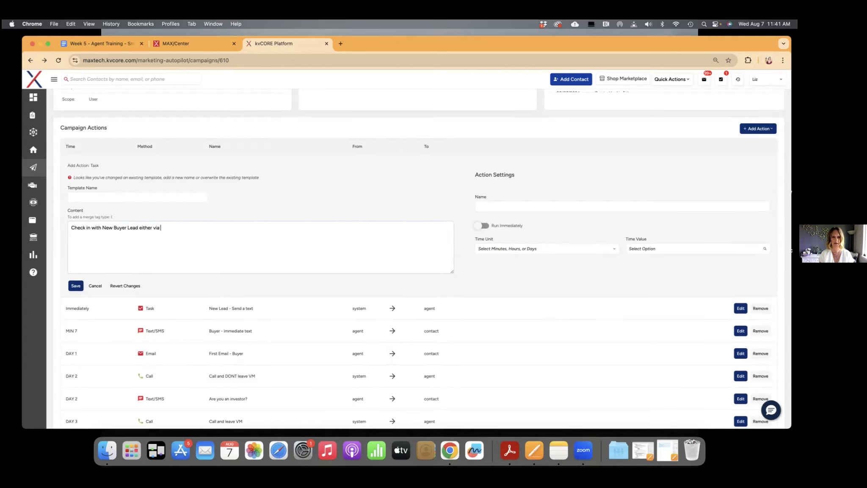
{"action": "type", "text": "text or email."}
Name the task template "Checking In - New Buyer Lead - Task Reminder (Test)"
{"action": "left_click", "coordinate": [79, 196]}
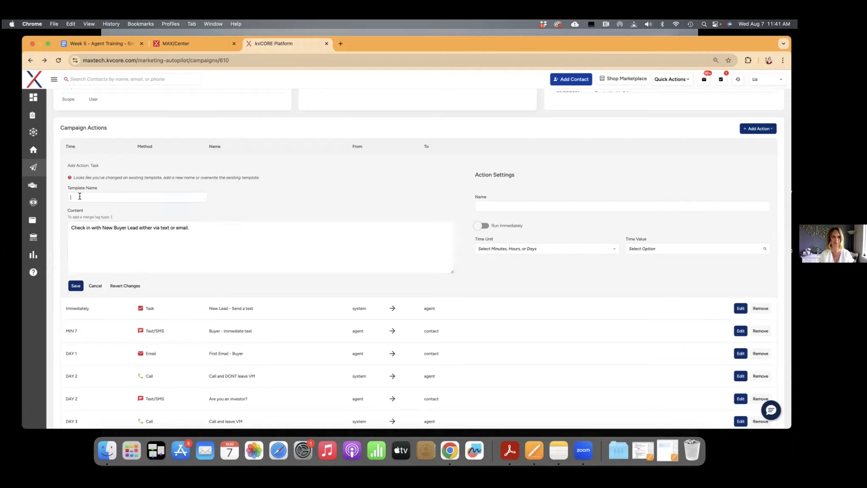
{"action": "type", "text": "Checking"}
{"action": "type", "text": "In - New Buyer Lead - Task Re"}
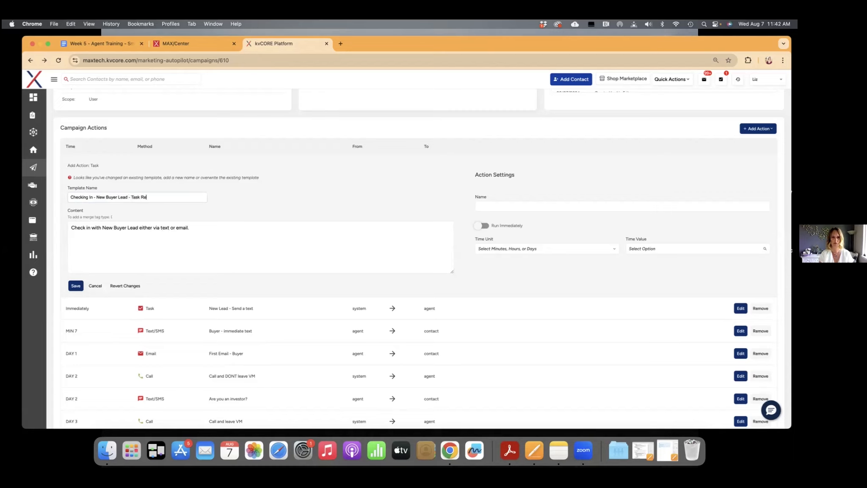
{"action": "type", "text": "minder (Test)"}
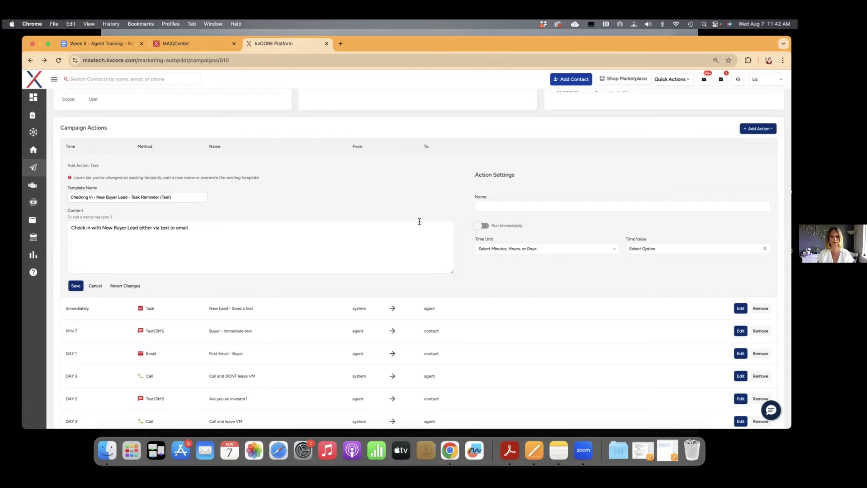
Reuse the task's template name "Checking In - New Buyer Lead - Task Reminder (Test)" as the action name
{"action": "left_click_drag", "start_coordinate": [185, 196], "coordinate": [67, 198]}
{"action": "key", "text": "super+c"}
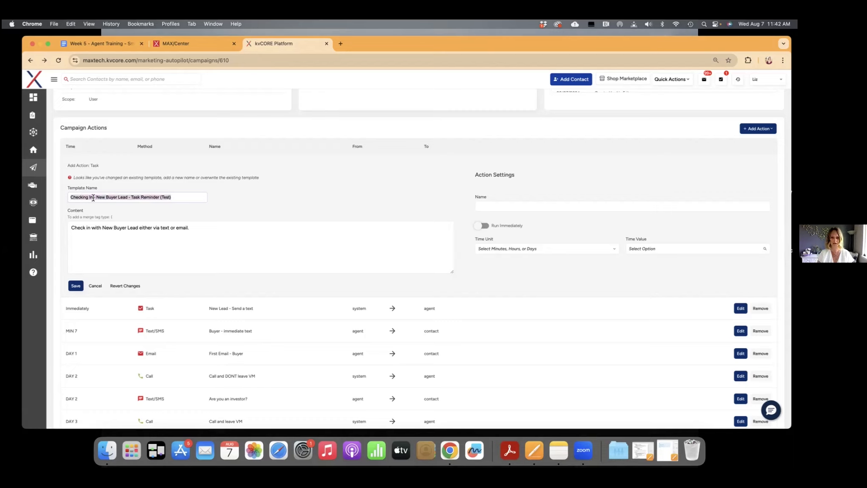
{"action": "left_click", "coordinate": [500, 202]}
{"action": "key", "text": "super+v"}
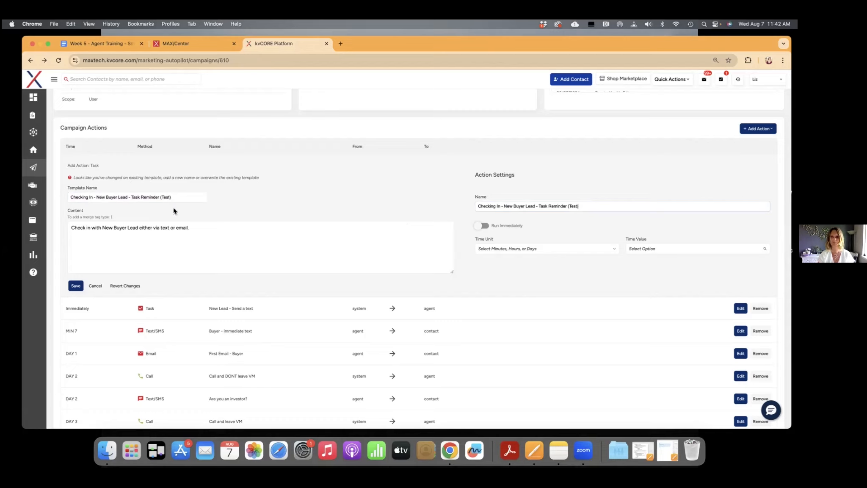
Schedule the new task action for 185 days and save it to the campaign
{"action": "left_click", "coordinate": [500, 249]}
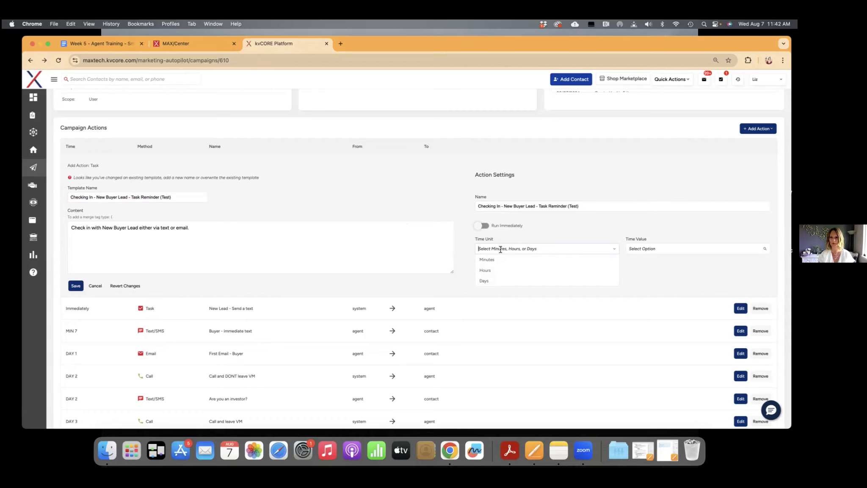
{"action": "left_click", "coordinate": [496, 281]}
{"action": "left_click", "coordinate": [643, 248]}
{"action": "type", "text": "185"}
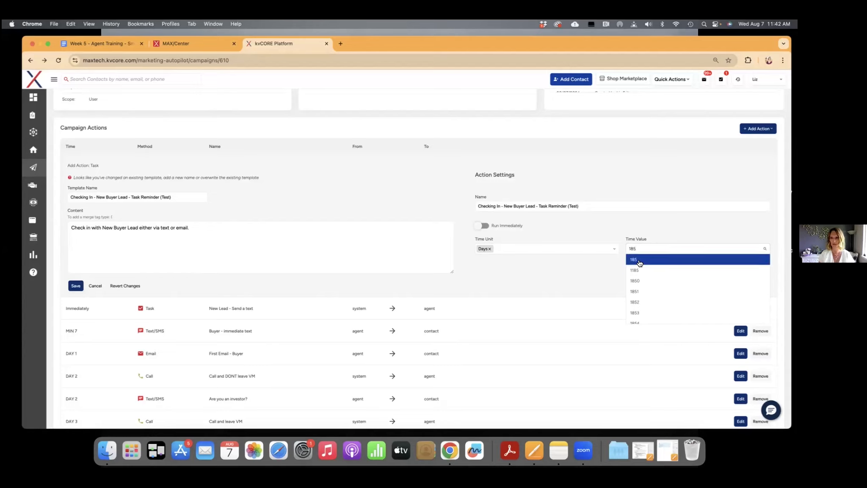
{"action": "left_click", "coordinate": [639, 260]}
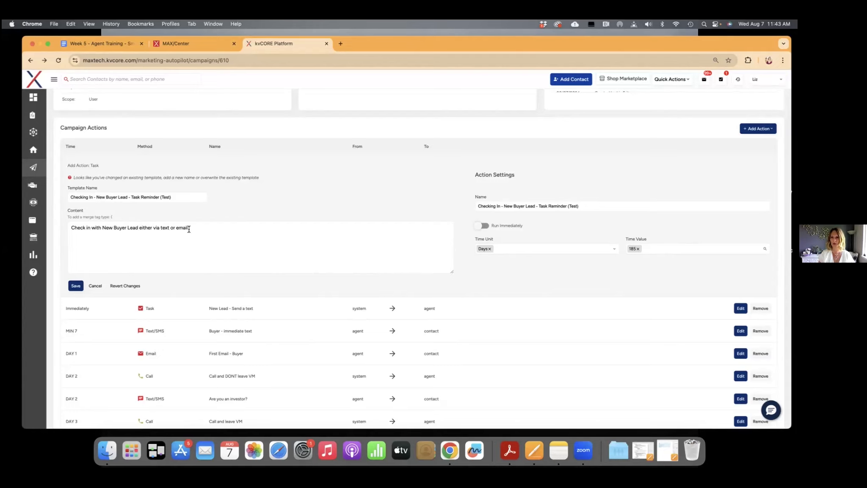
{"action": "left_click", "coordinate": [76, 286]}
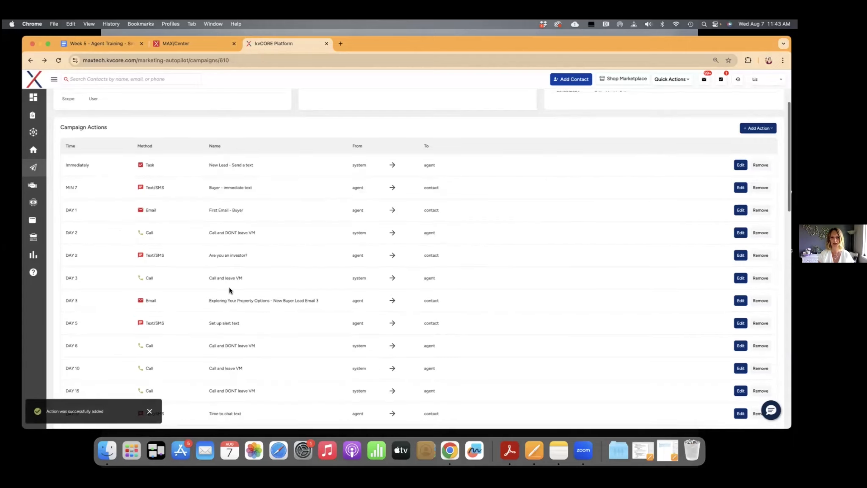
Review the campaign's action timeline, checking where the Day 185 task sits and which actions follow through Day 720
{"action": "scroll", "coordinate": [229, 287], "scroll_direction": "down", "scroll_amount": 3}
{"action": "scroll", "coordinate": [229, 287], "scroll_direction": "down", "scroll_amount": 10}
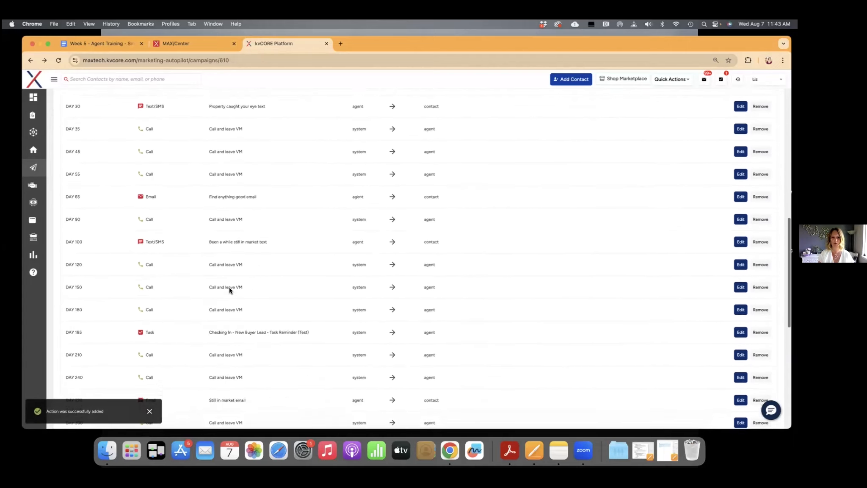
{"action": "scroll", "coordinate": [230, 289], "scroll_direction": "down", "scroll_amount": 1}
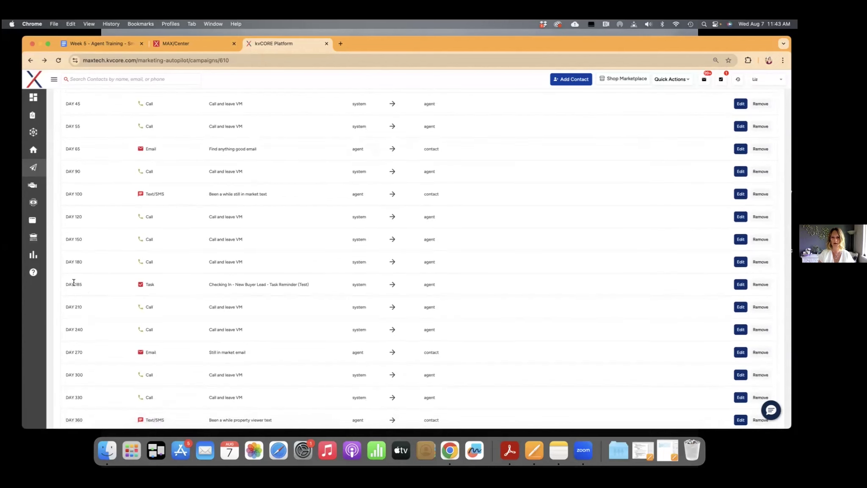
{"action": "scroll", "coordinate": [288, 308], "scroll_direction": "down", "scroll_amount": 3}
{"action": "scroll", "coordinate": [288, 311], "scroll_direction": "down", "scroll_amount": 8}
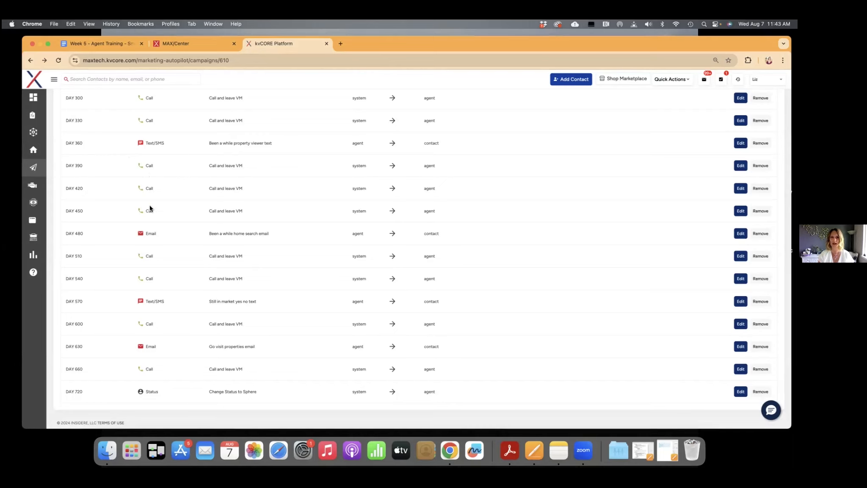
{"action": "scroll", "coordinate": [150, 207], "scroll_direction": "up", "scroll_amount": 2}
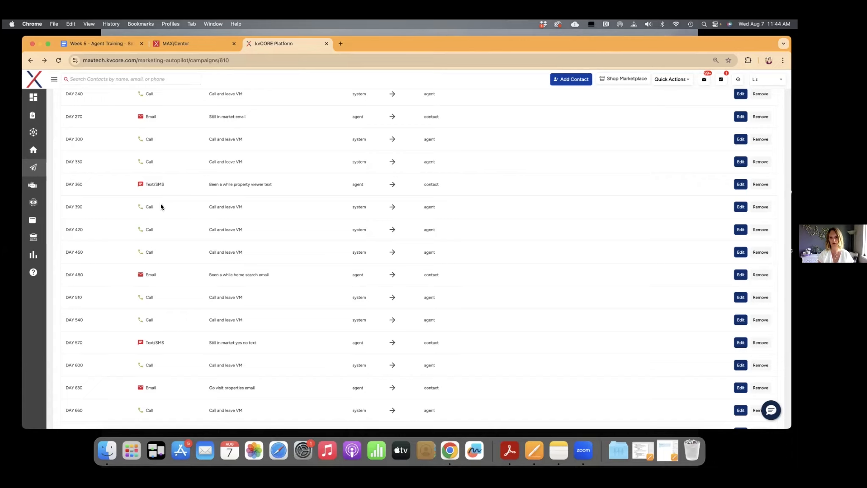
{"action": "scroll", "coordinate": [161, 204], "scroll_direction": "down", "scroll_amount": 2}
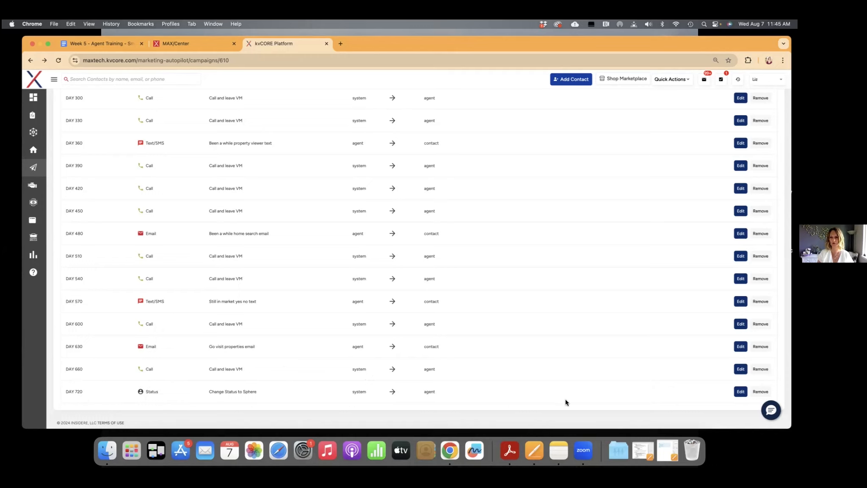
Edit the Day 720 status action to change the status to Archived and rename it "Change Status to Archive"
{"action": "left_click", "coordinate": [740, 391]}
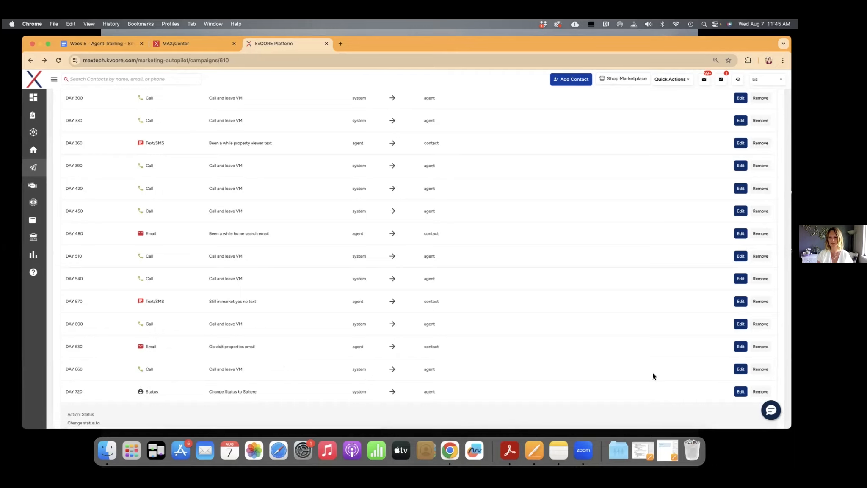
{"action": "scroll", "coordinate": [652, 375], "scroll_direction": "down", "scroll_amount": 5}
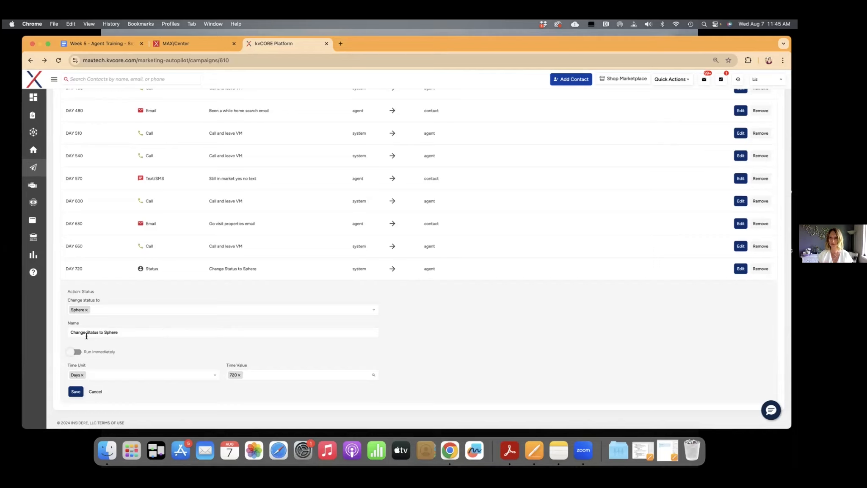
{"action": "left_click", "coordinate": [88, 311]}
{"action": "scroll", "coordinate": [101, 363], "scroll_direction": "down", "scroll_amount": 2}
{"action": "left_click", "coordinate": [101, 380]}
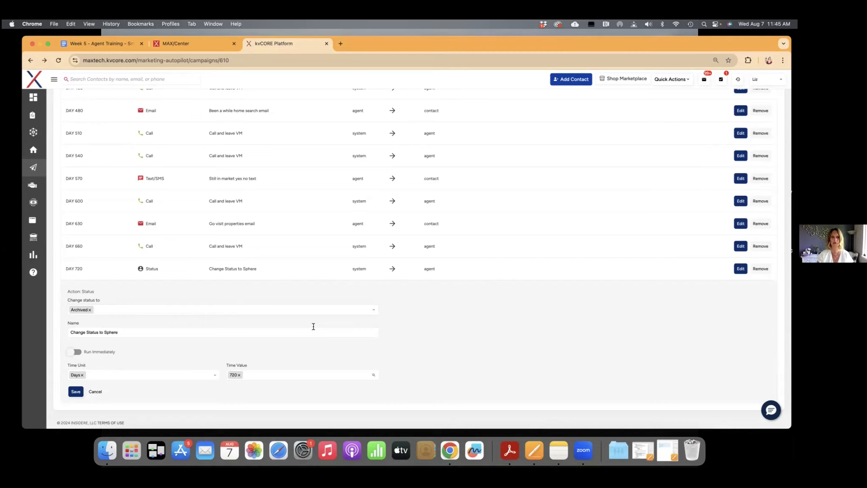
{"action": "left_click", "coordinate": [116, 332]}
{"action": "left_click_drag", "start_coordinate": [115, 333], "coordinate": [105, 333]}
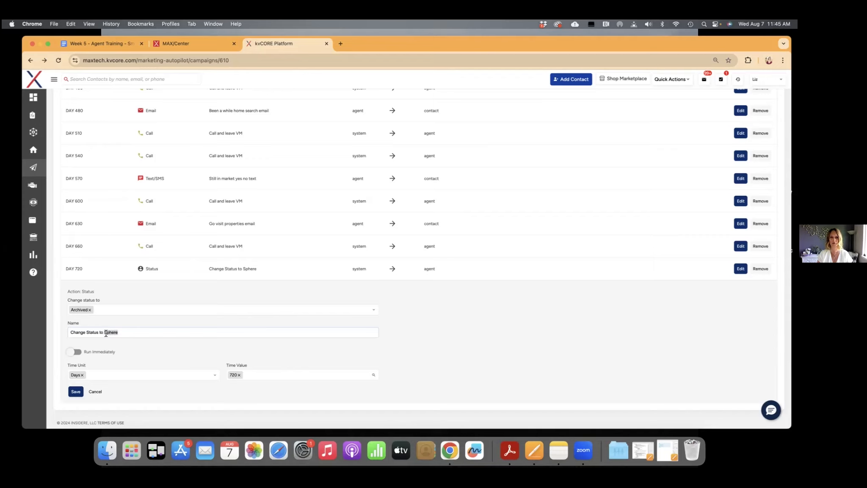
{"action": "type", "text": "Archive"}
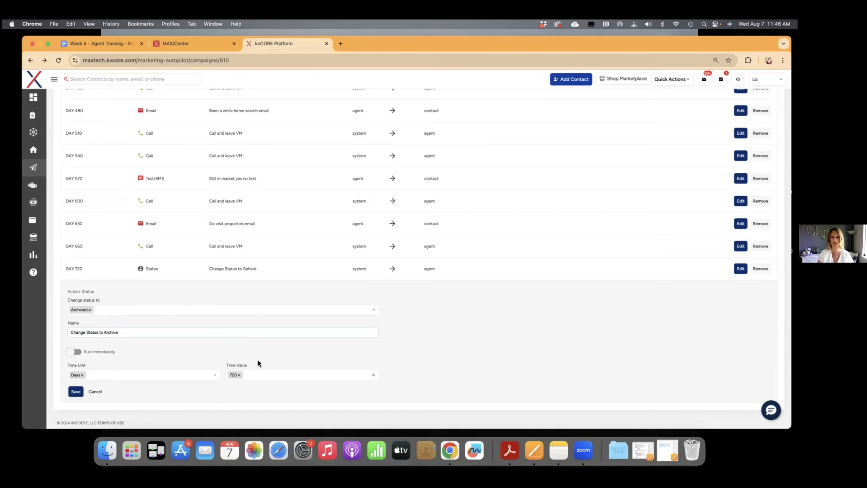
Set the status action's time value to 665 days and save the action
{"action": "left_click", "coordinate": [239, 374]}
{"action": "type", "text": "665"}
{"action": "left_click", "coordinate": [232, 386]}
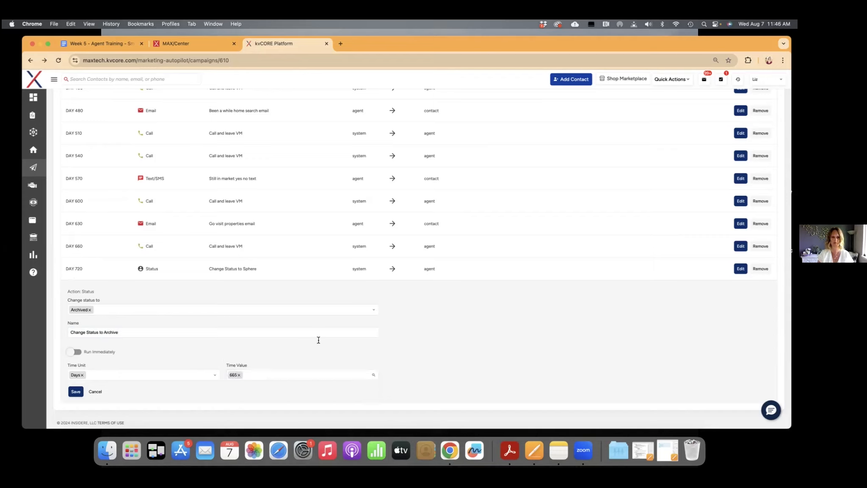
{"action": "left_click", "coordinate": [76, 392]}
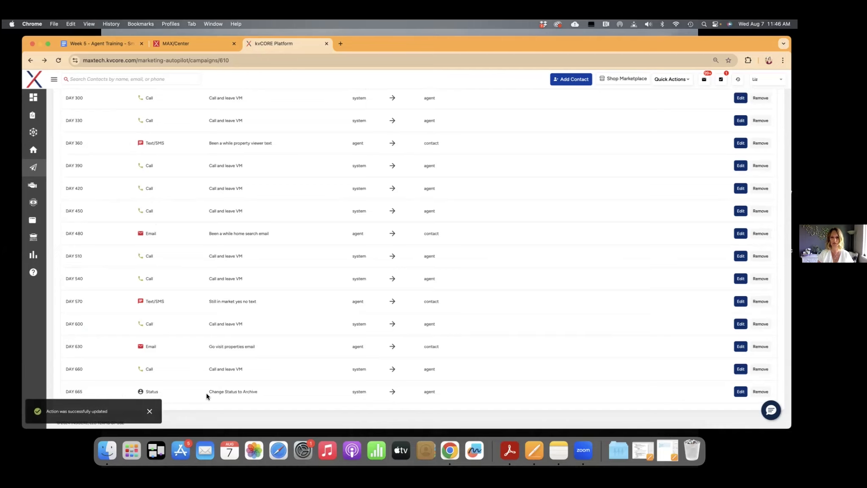
Return to the list of all my campaigns and look through it for the Default New Lead - Buyer (Test) campaign
{"action": "scroll", "coordinate": [192, 389], "scroll_direction": "up", "scroll_amount": 15}
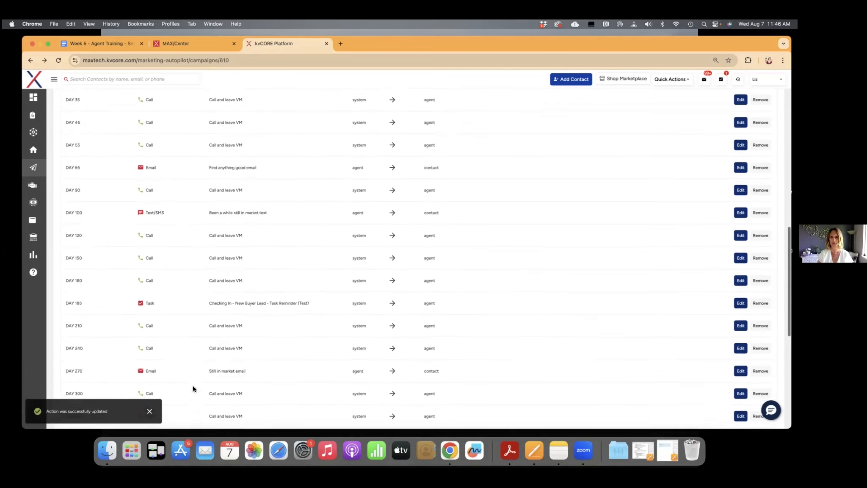
{"action": "scroll", "coordinate": [192, 388], "scroll_direction": "up", "scroll_amount": 3}
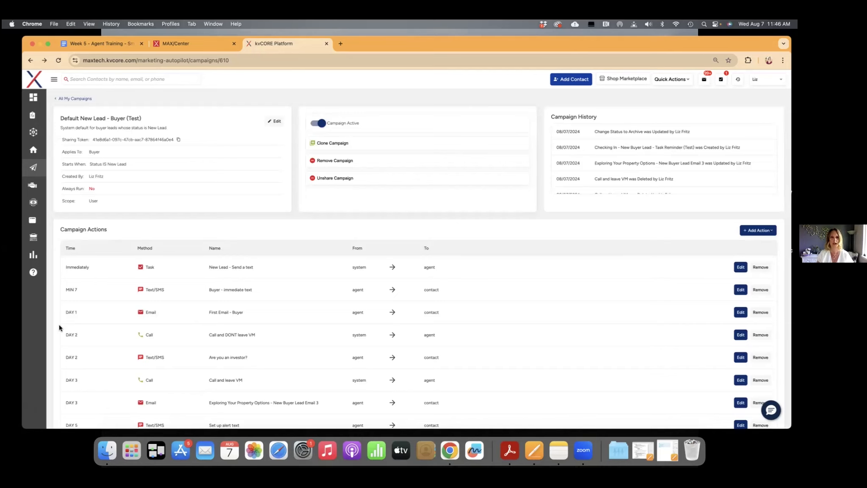
{"action": "left_click", "coordinate": [74, 99]}
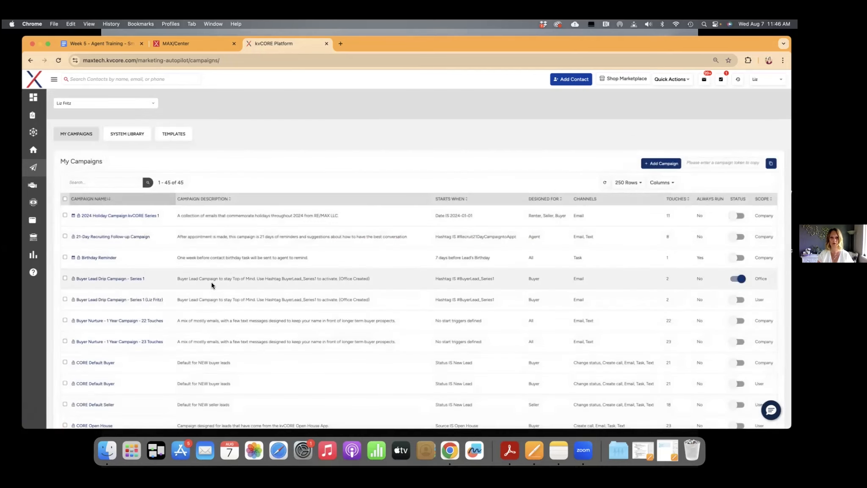
{"action": "scroll", "coordinate": [212, 285], "scroll_direction": "down", "scroll_amount": 8}
{"action": "scroll", "coordinate": [211, 282], "scroll_direction": "down", "scroll_amount": 15}
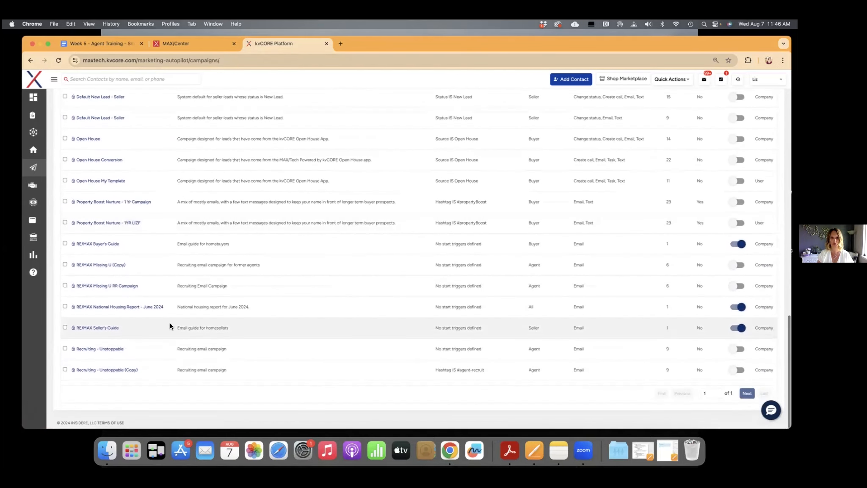
{"action": "scroll", "coordinate": [130, 261], "scroll_direction": "up", "scroll_amount": 4}
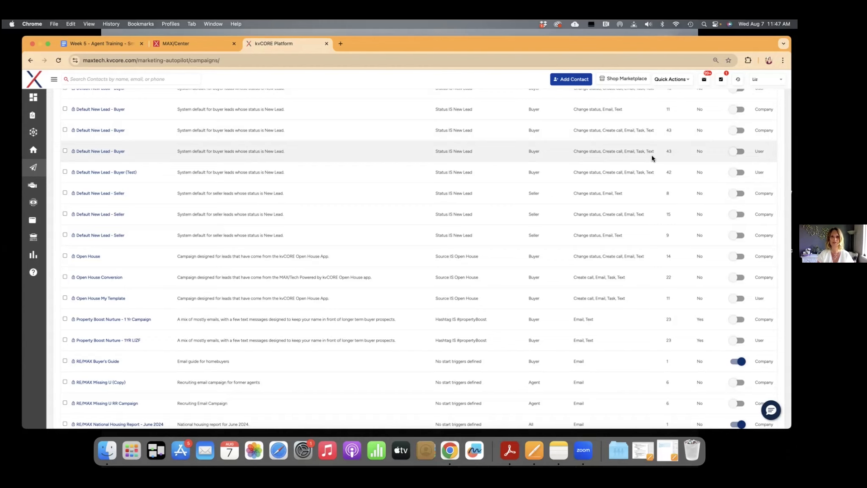
{"action": "scroll", "coordinate": [469, 153], "scroll_direction": "up", "scroll_amount": 2}
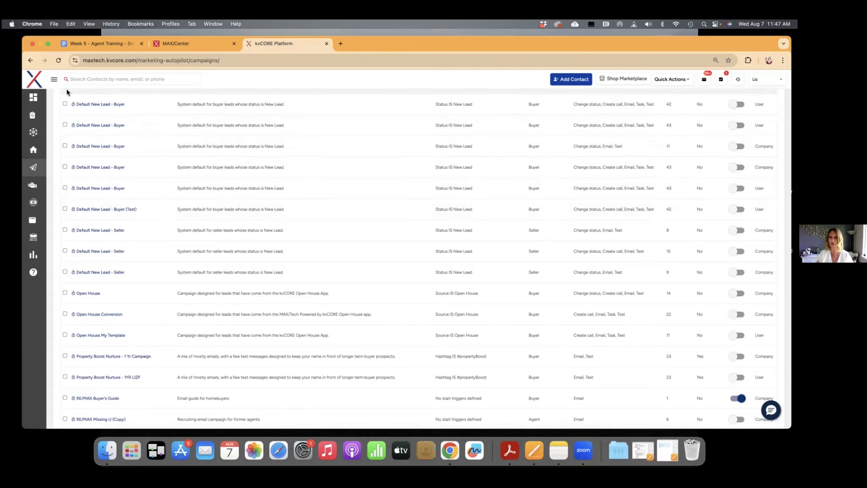
Open the My Listings page from the Listings section
{"action": "left_click", "coordinate": [55, 80]}
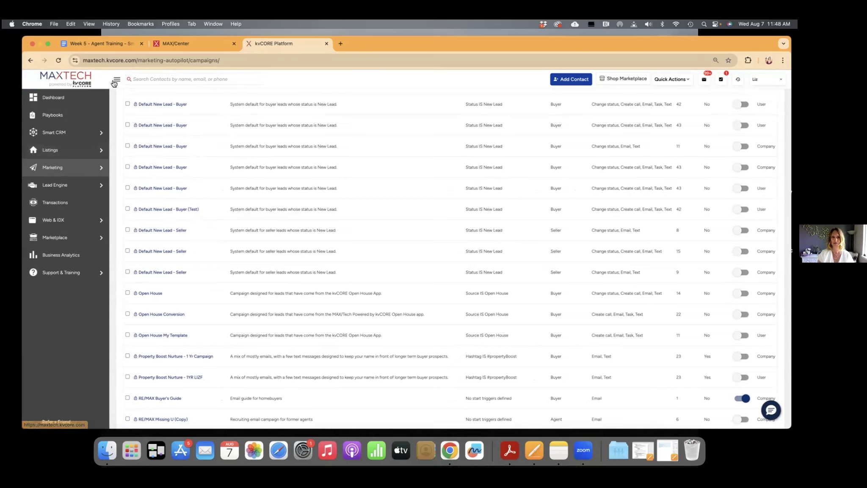
{"action": "mouse_move", "coordinate": [52, 154]}
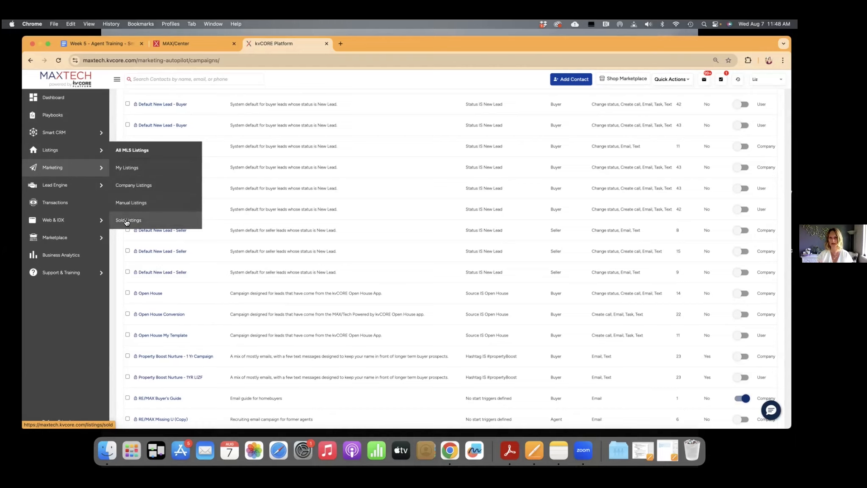
{"action": "left_click", "coordinate": [139, 168]}
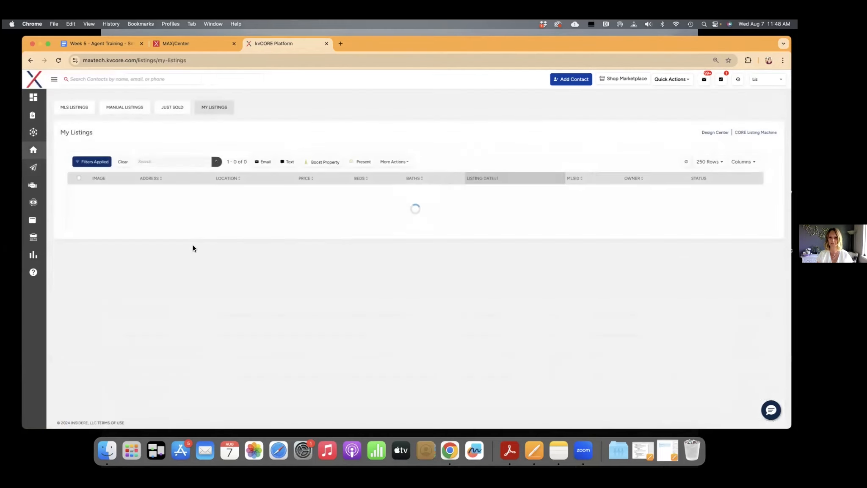
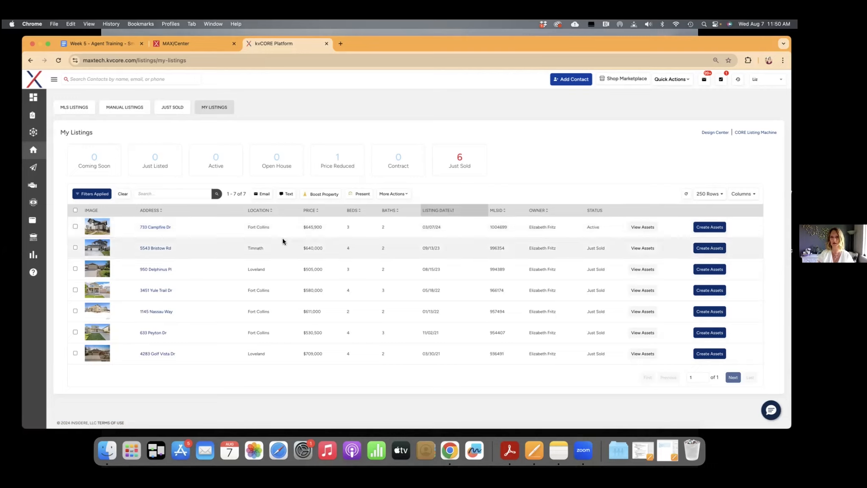
Open the active Fort Collins listing from My Listings and review its overview, enhanced media and amenities
{"action": "left_click", "coordinate": [159, 230]}
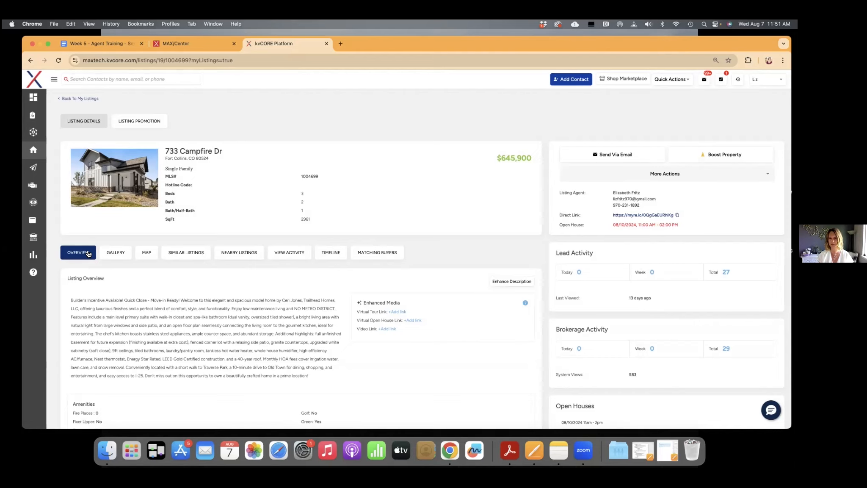
{"action": "scroll", "coordinate": [405, 190], "scroll_direction": "down", "scroll_amount": 3}
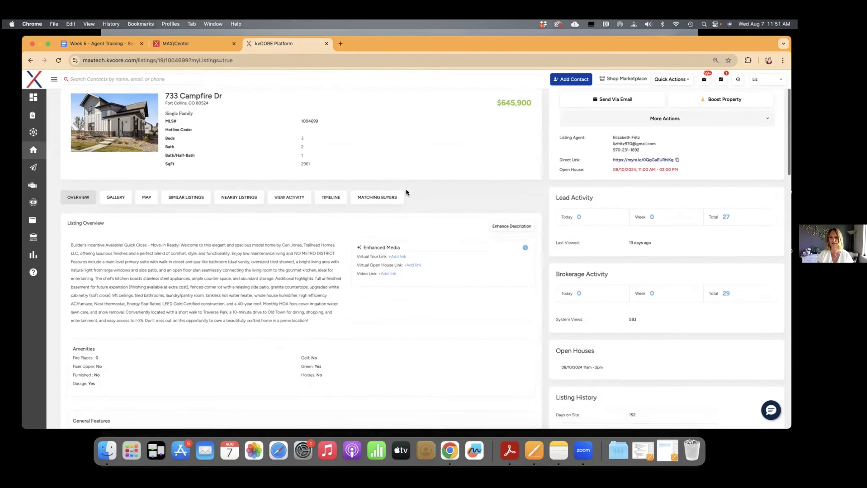
{"action": "scroll", "coordinate": [405, 189], "scroll_direction": "down", "scroll_amount": 1}
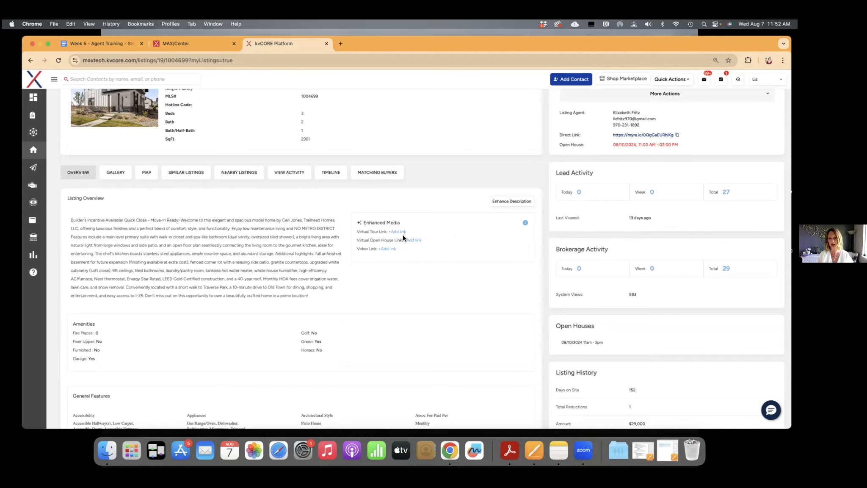
{"action": "scroll", "coordinate": [401, 209], "scroll_direction": "up", "scroll_amount": 4}
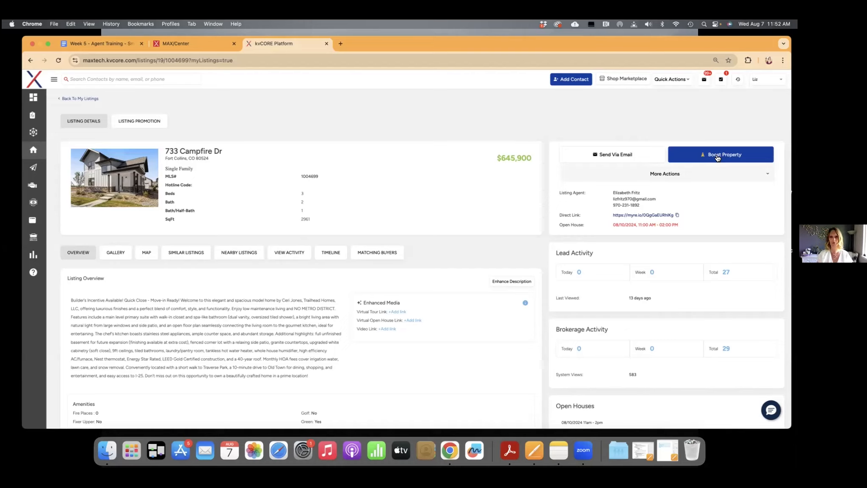
Look through the additional sharing and promotion actions offered for the listing and close them without choosing one
{"action": "left_click", "coordinate": [716, 177]}
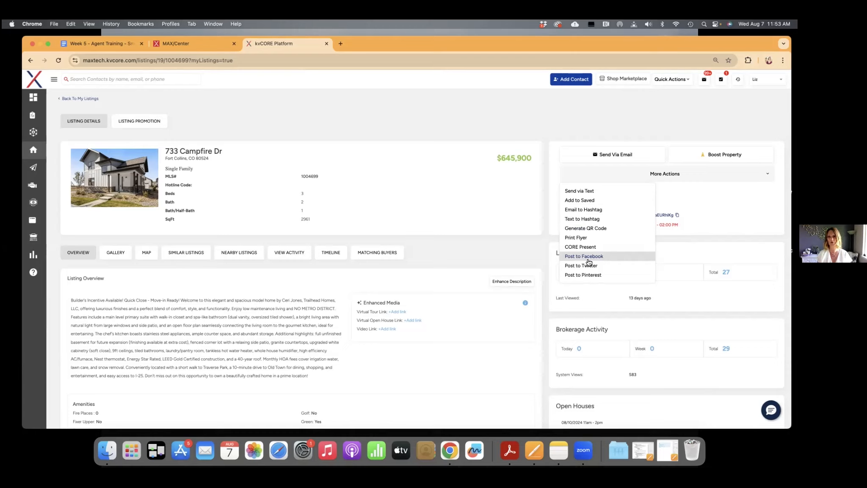
{"action": "scroll", "coordinate": [589, 261], "scroll_direction": "down", "scroll_amount": 1}
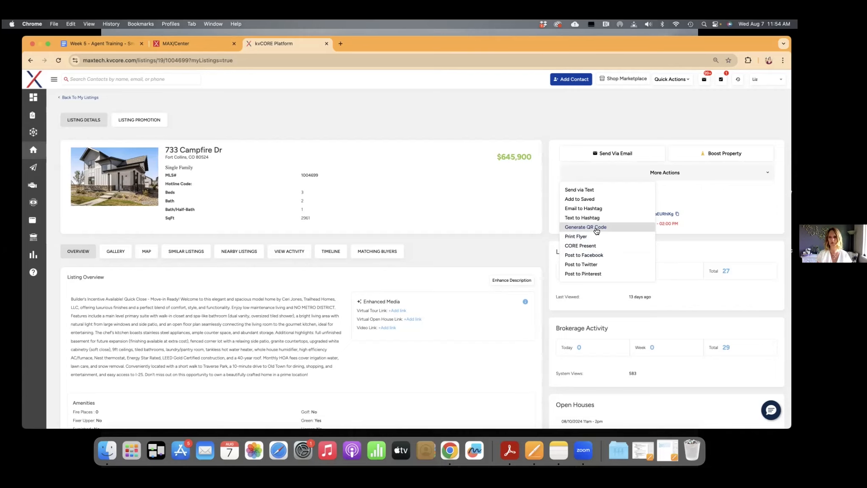
{"action": "left_click", "coordinate": [499, 224]}
Review the listing's lead activity, brokerage activity, open houses and listing history
{"action": "scroll", "coordinate": [664, 259], "scroll_direction": "down", "scroll_amount": 2}
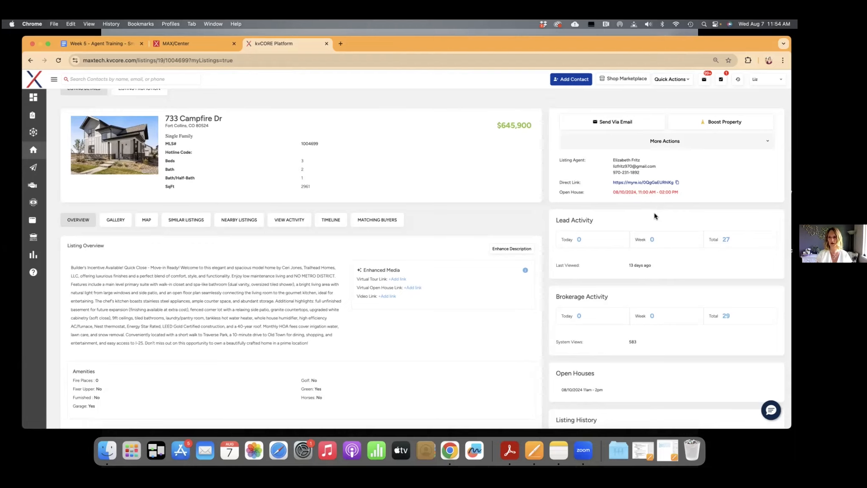
{"action": "scroll", "coordinate": [654, 216], "scroll_direction": "down", "scroll_amount": 1}
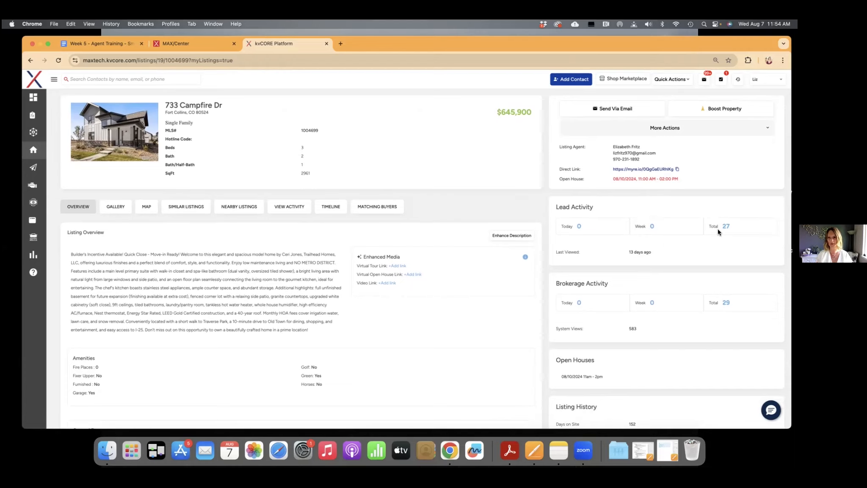
{"action": "scroll", "coordinate": [717, 229], "scroll_direction": "down", "scroll_amount": 5}
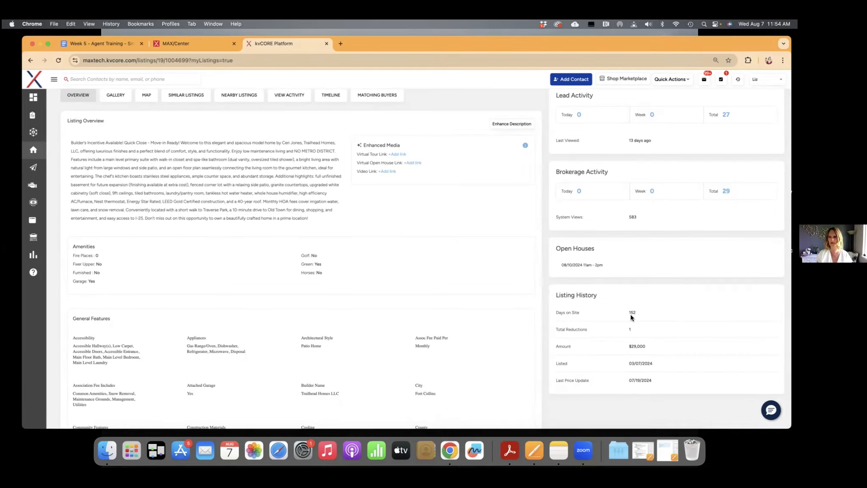
{"action": "scroll", "coordinate": [631, 314], "scroll_direction": "up", "scroll_amount": 5}
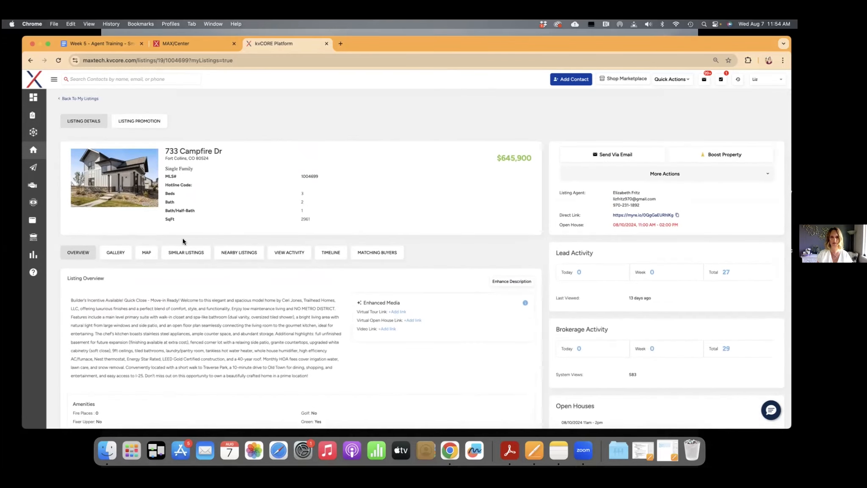
Show the listing's similar listings, select all of them and check which additional bulk actions are available
{"action": "left_click", "coordinate": [115, 254]}
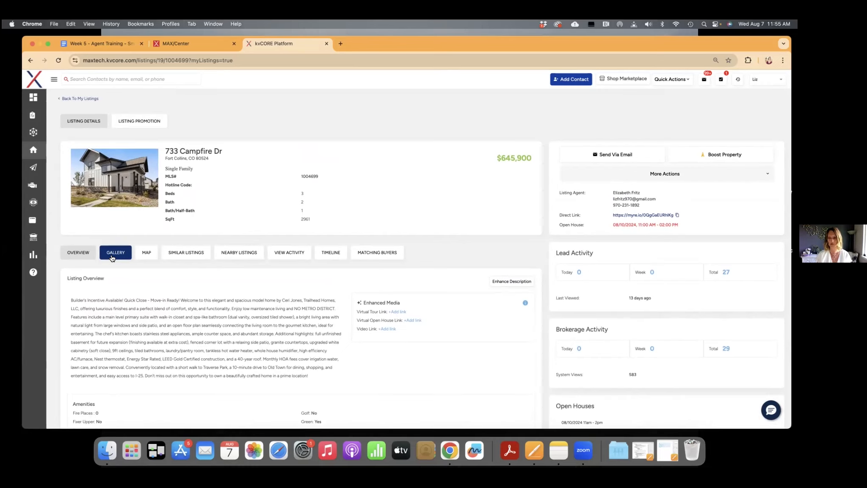
{"action": "left_click", "coordinate": [191, 255]}
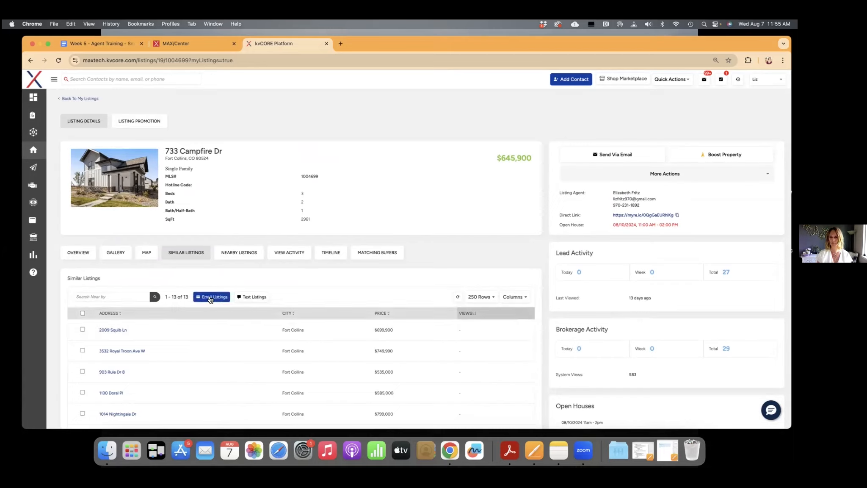
{"action": "left_click", "coordinate": [83, 312]}
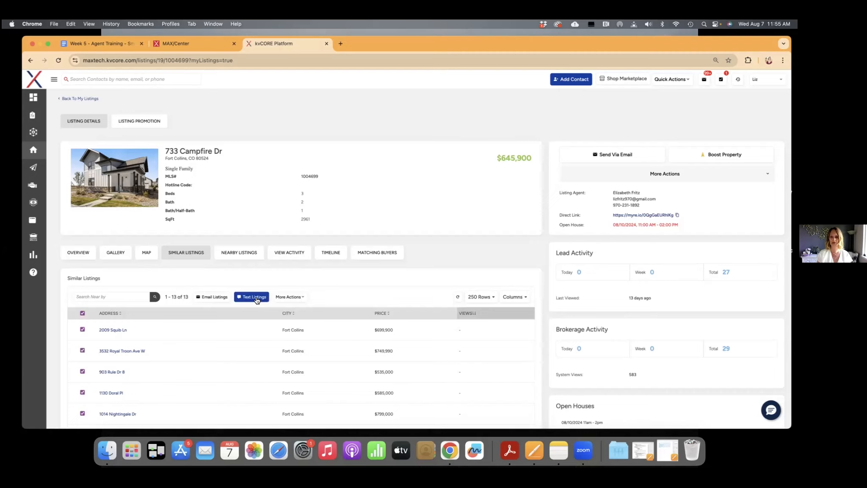
{"action": "left_click", "coordinate": [300, 297]}
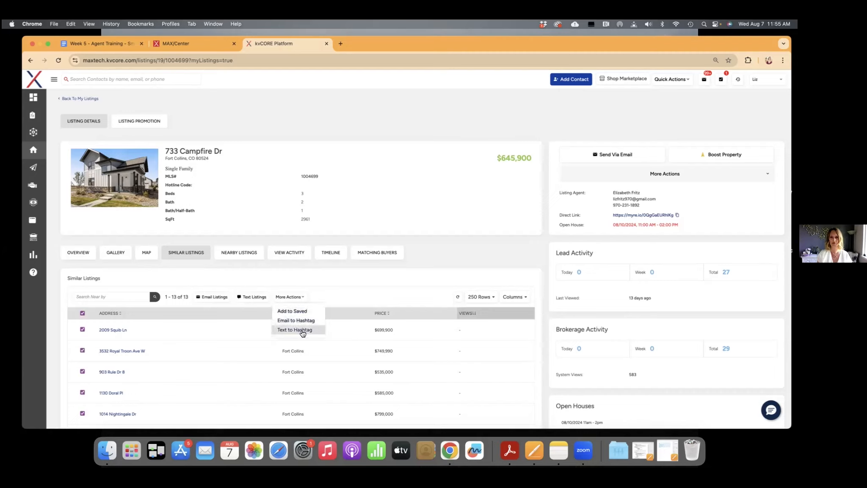
{"action": "left_click", "coordinate": [326, 291]}
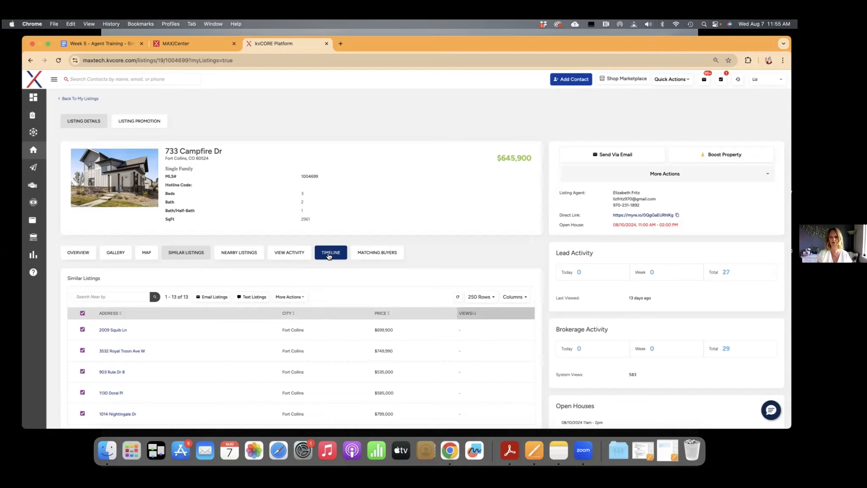
View the contacts in the listing's view activity and return to its similar listings
{"action": "left_click", "coordinate": [286, 259]}
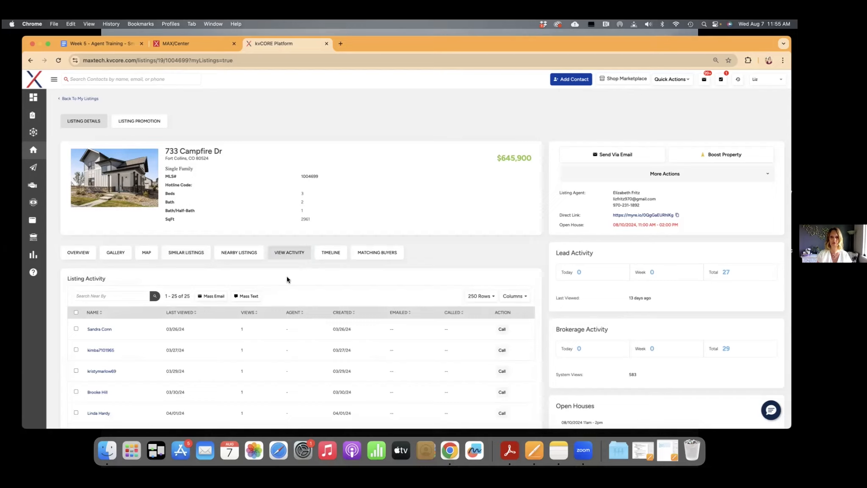
{"action": "left_click", "coordinate": [196, 257]}
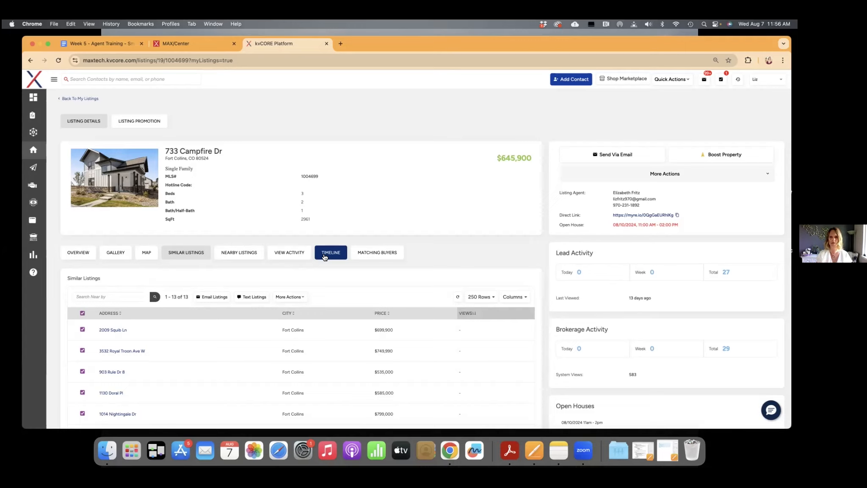
Show the listing's matching buyers and look over the list with its mass email and text options
{"action": "left_click", "coordinate": [382, 257]}
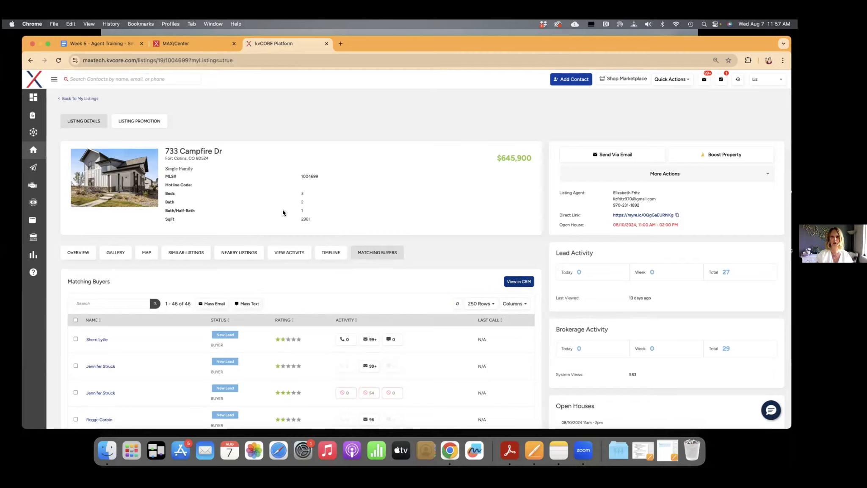
{"action": "scroll", "coordinate": [281, 177], "scroll_direction": "down", "scroll_amount": 1}
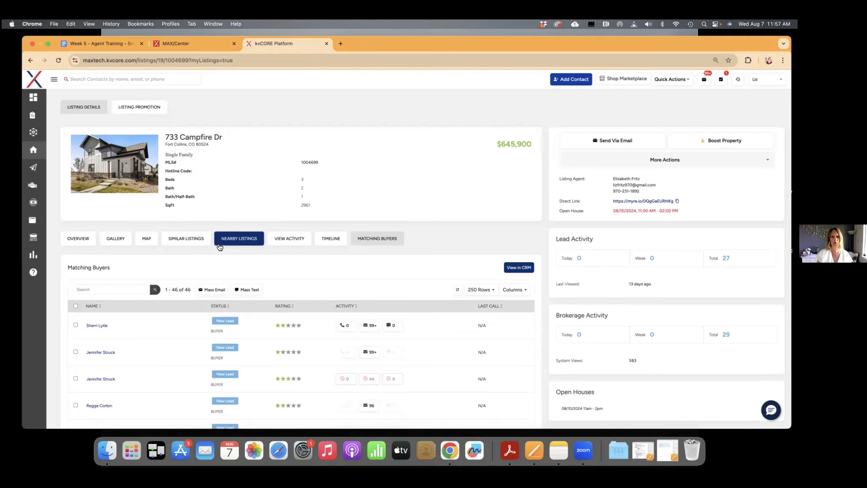
{"action": "scroll", "coordinate": [314, 252], "scroll_direction": "down", "scroll_amount": 2}
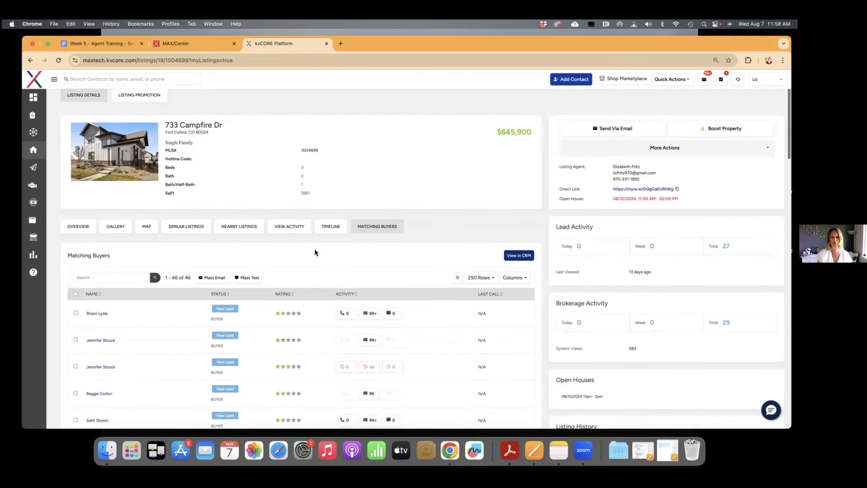
Show the listing's timeline and review its open house and website entries
{"action": "left_click", "coordinate": [335, 223]}
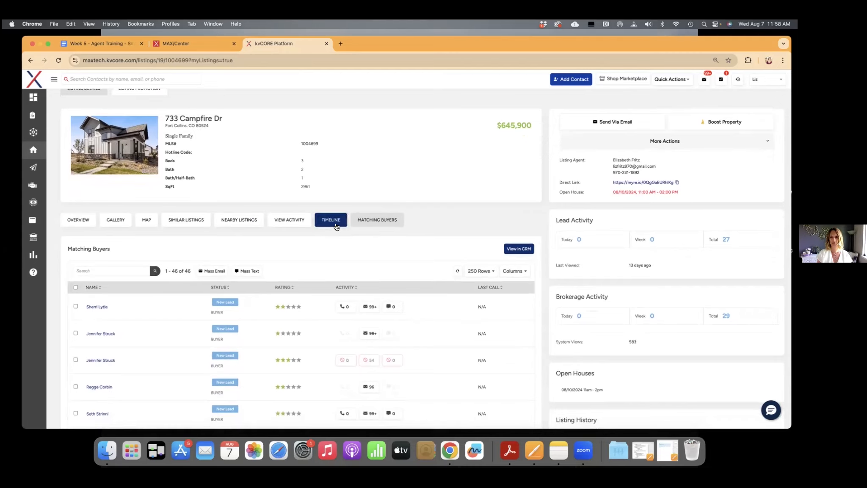
{"action": "scroll", "coordinate": [339, 269], "scroll_direction": "down", "scroll_amount": 1}
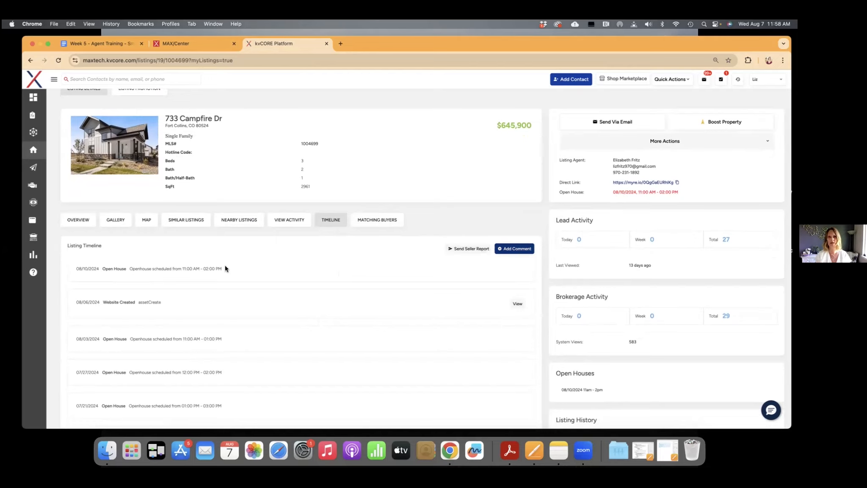
{"action": "scroll", "coordinate": [382, 182], "scroll_direction": "up", "scroll_amount": 2}
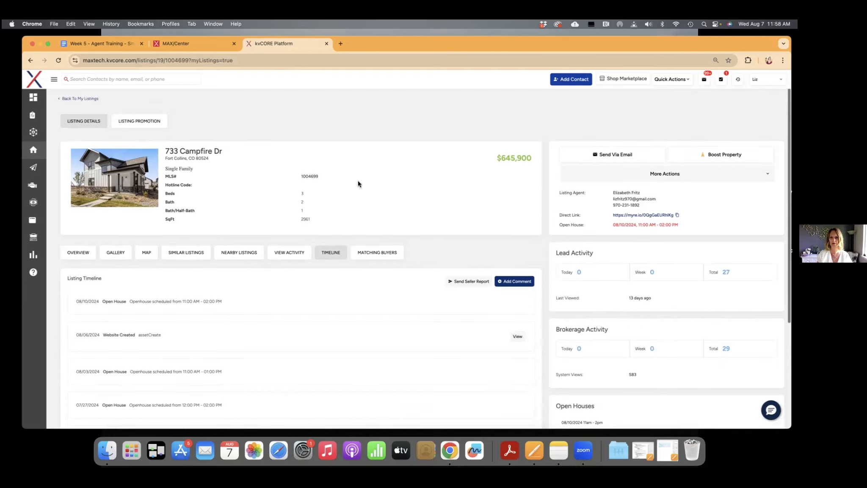
Open the listing's promotion page and look through its marketing assets down to the end of the loaded set
{"action": "left_click", "coordinate": [138, 122]}
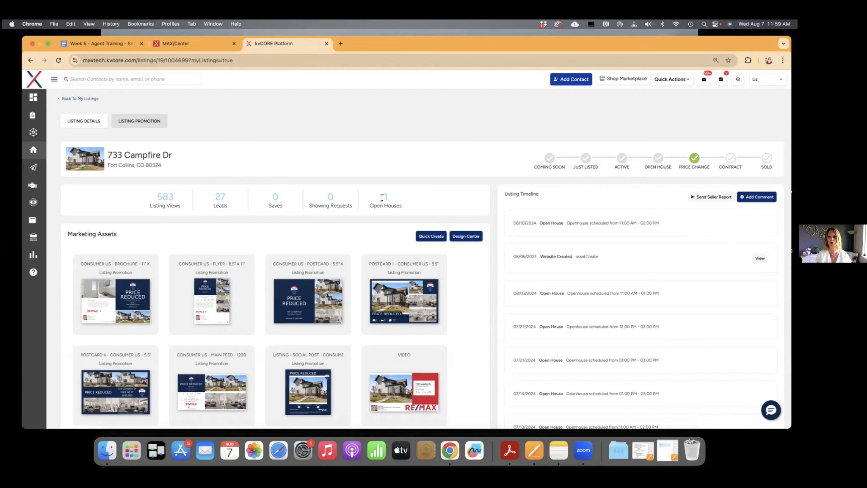
{"action": "scroll", "coordinate": [276, 220], "scroll_direction": "down", "scroll_amount": 4}
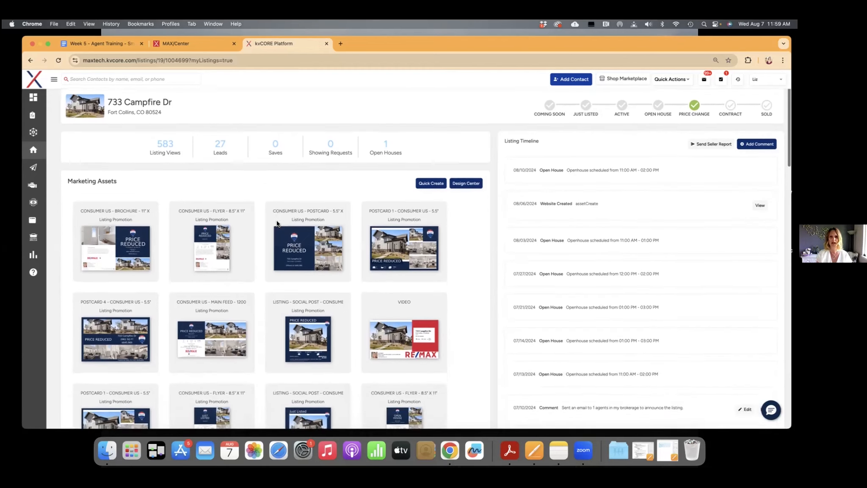
{"action": "scroll", "coordinate": [277, 224], "scroll_direction": "down", "scroll_amount": 2}
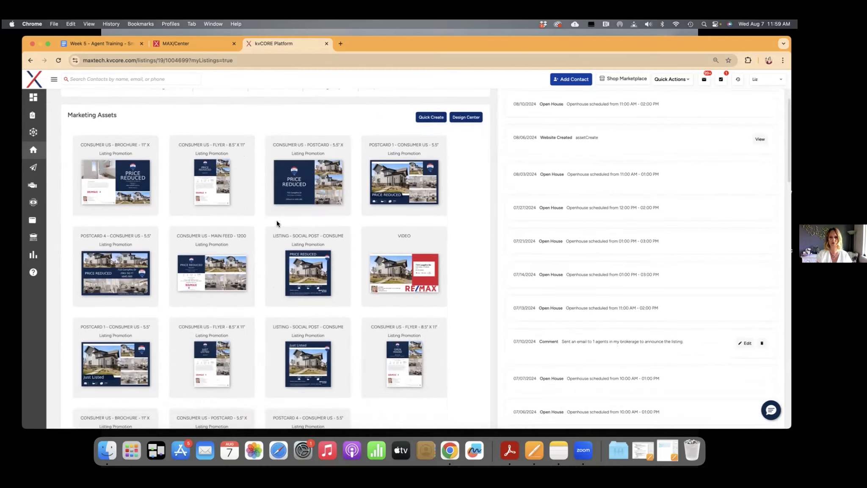
{"action": "scroll", "coordinate": [277, 223], "scroll_direction": "down", "scroll_amount": 2}
{"action": "scroll", "coordinate": [278, 223], "scroll_direction": "down", "scroll_amount": 3}
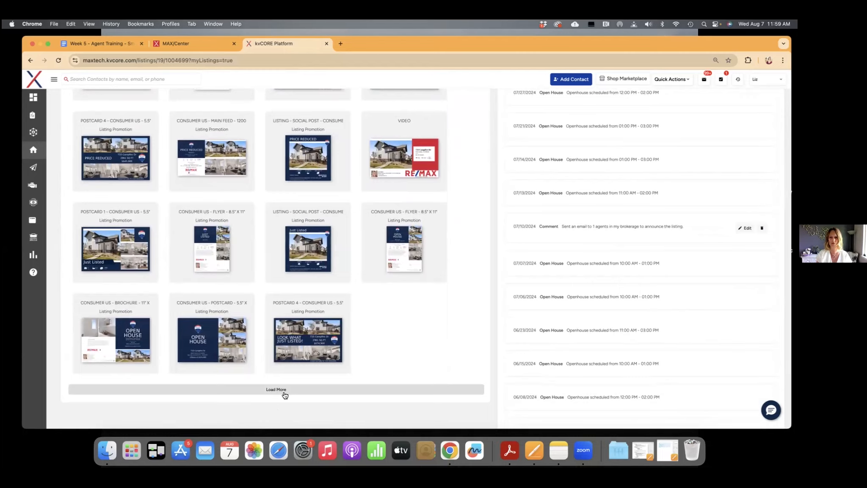
{"action": "scroll", "coordinate": [285, 395], "scroll_direction": "up", "scroll_amount": 6}
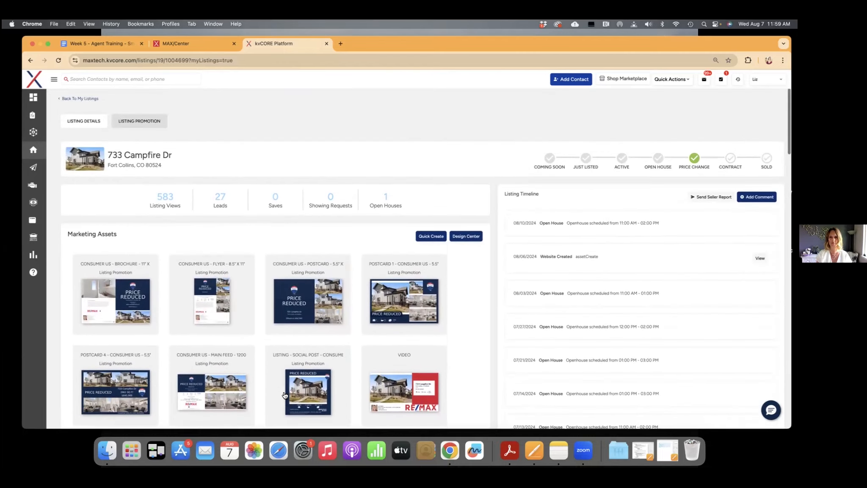